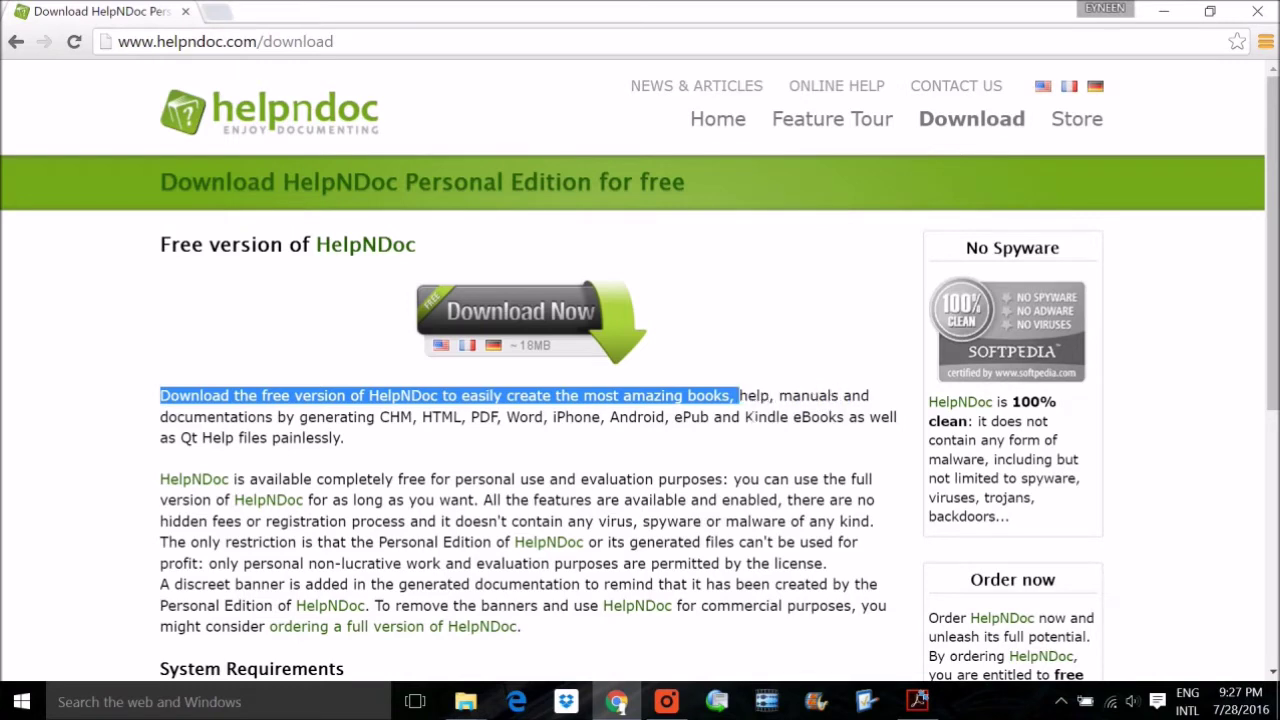
left_click_drag(389, 417, 820, 417)
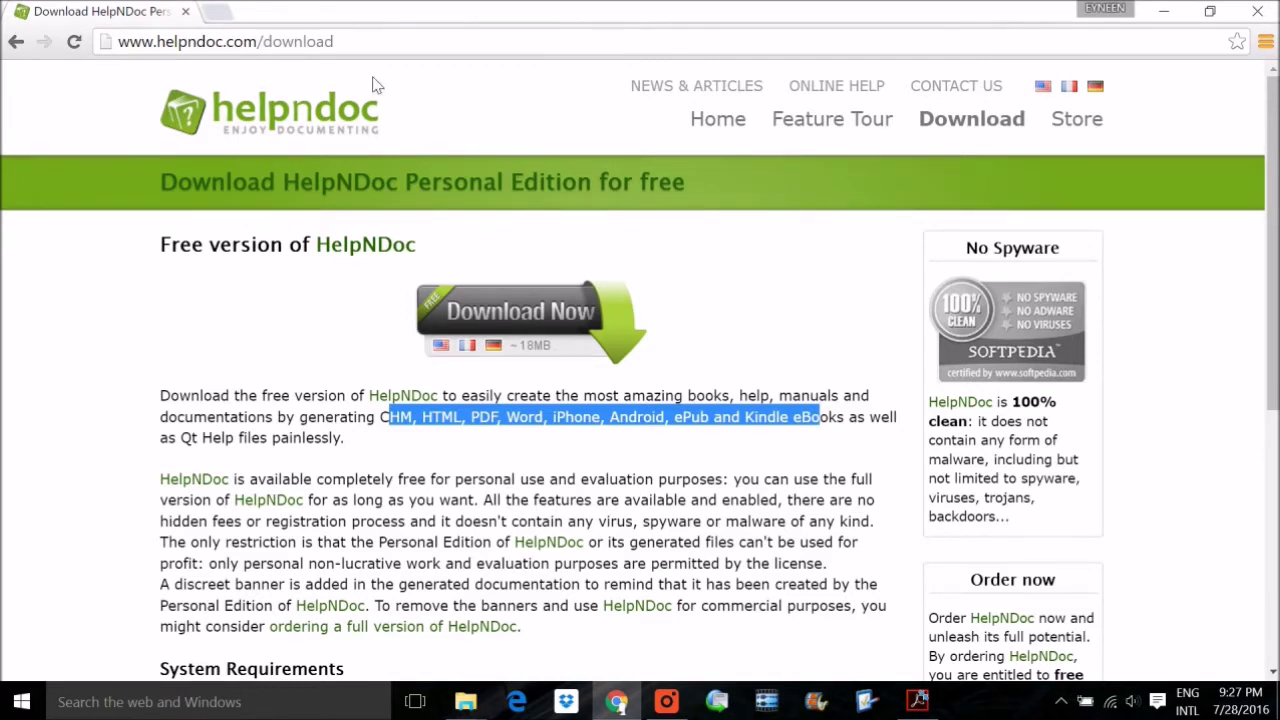
left_click(290, 334)
left_click(527, 330)
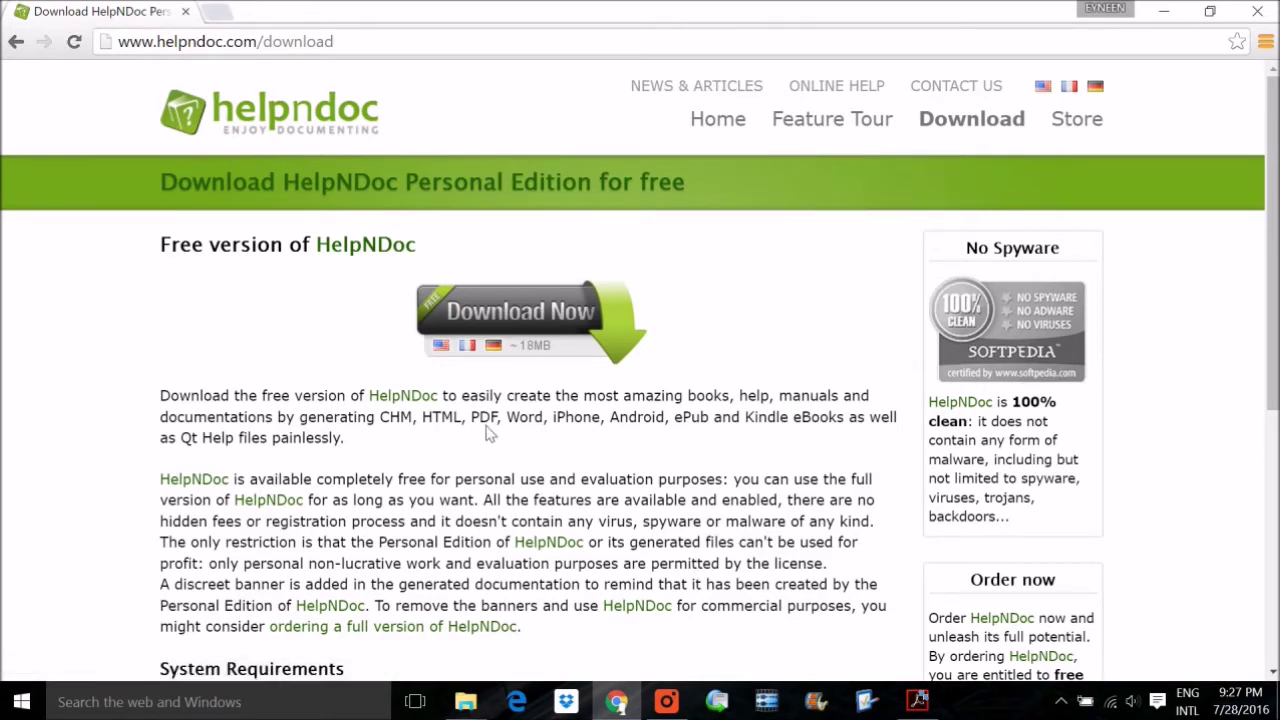
left_click(513, 320)
left_click(569, 337)
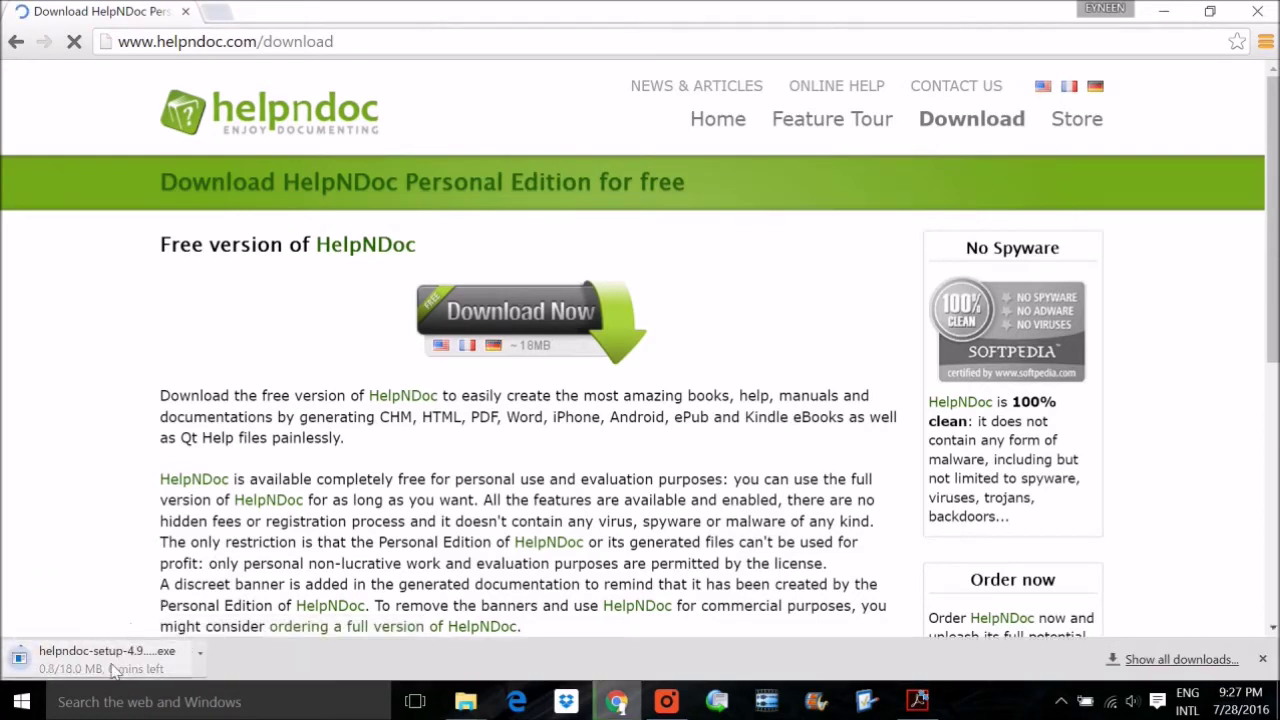
right_click(114, 660)
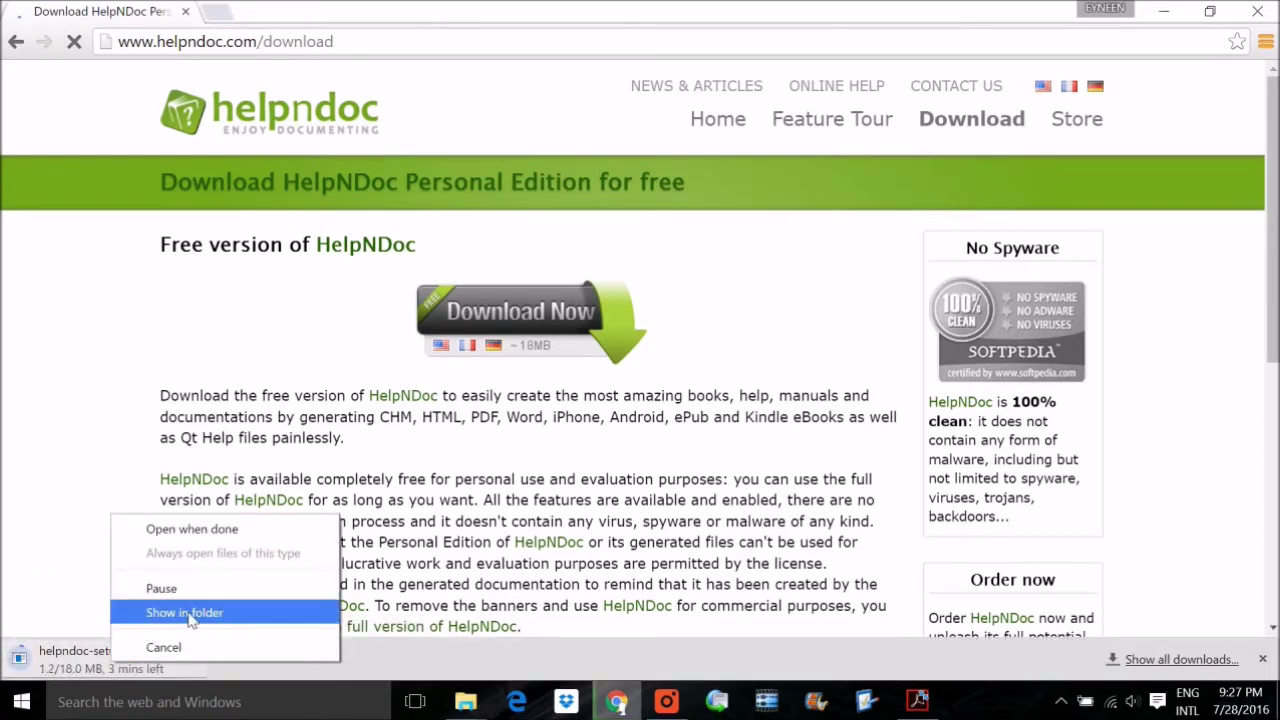
left_click(178, 647)
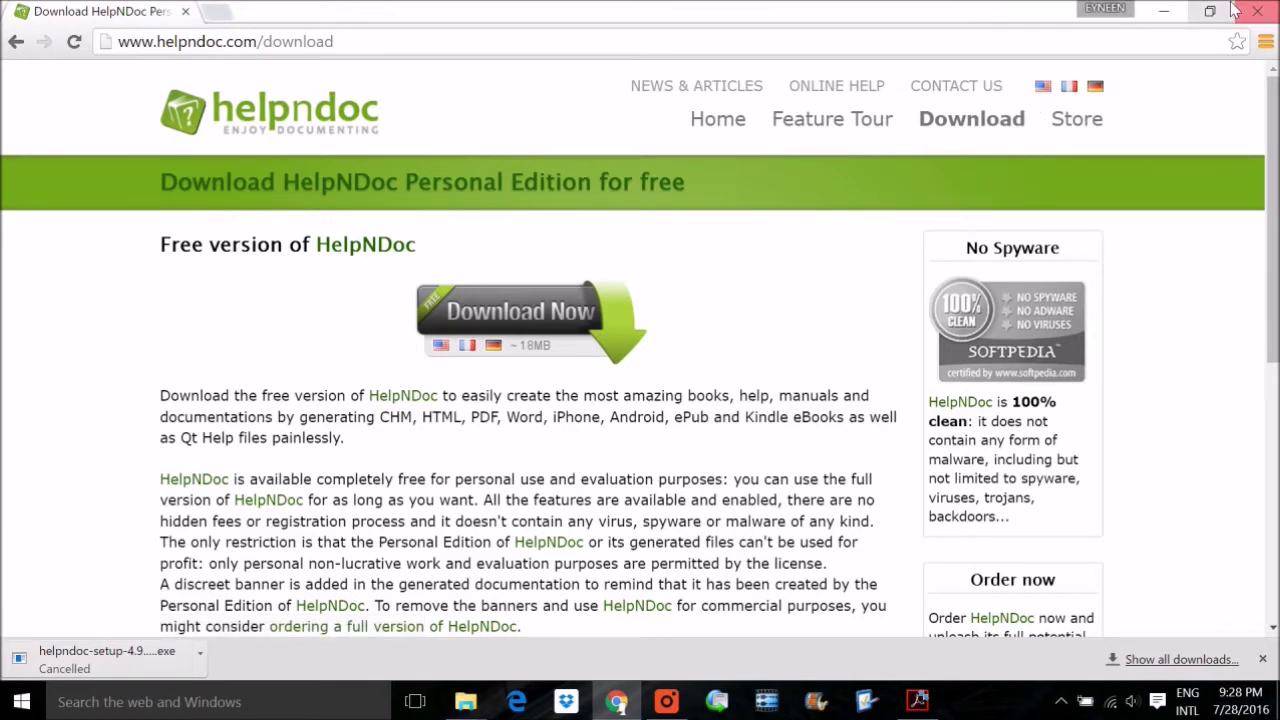
- Run the HelpNDoc installer from the desktop with English as the setup language
left_click(1163, 11)
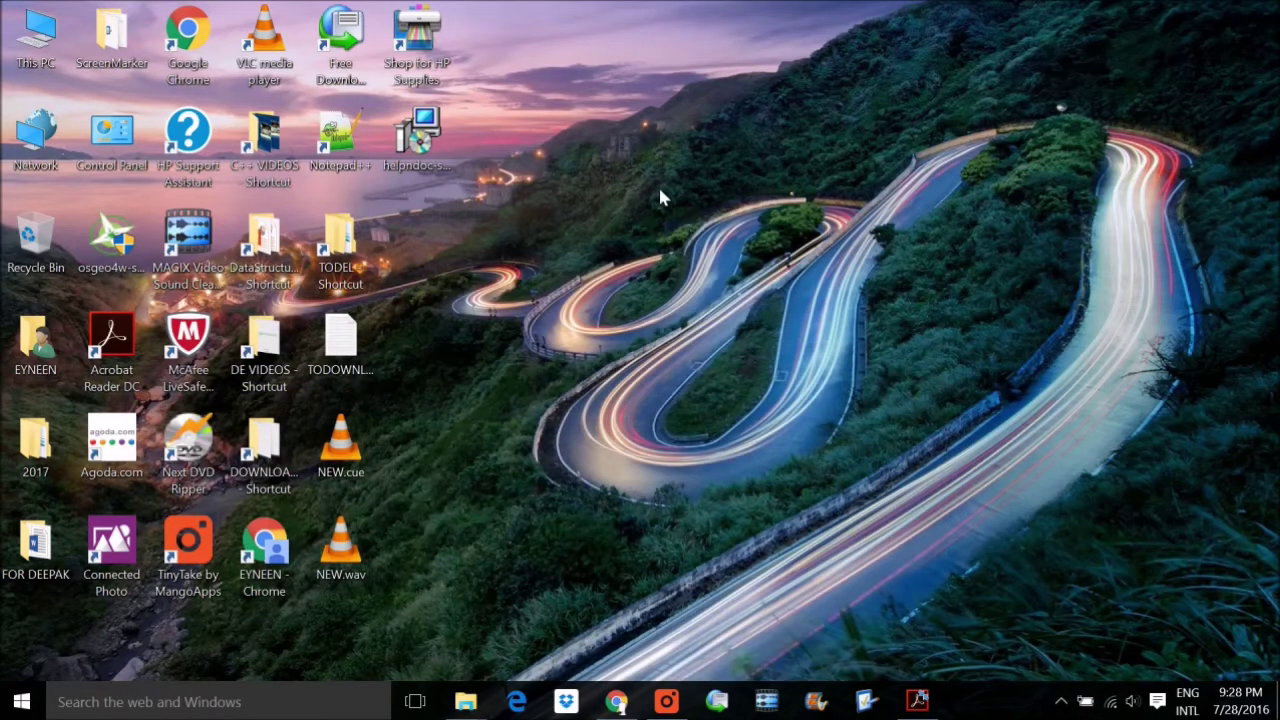
double_click(418, 135)
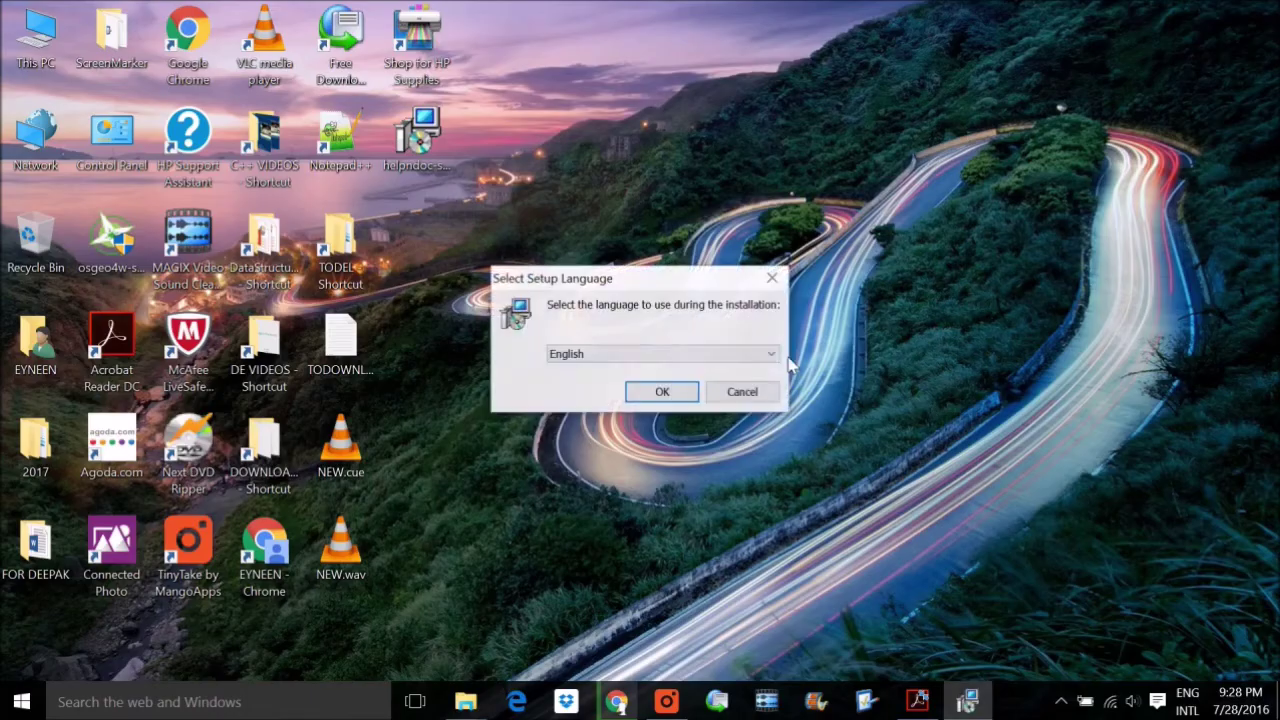
left_click(635, 355)
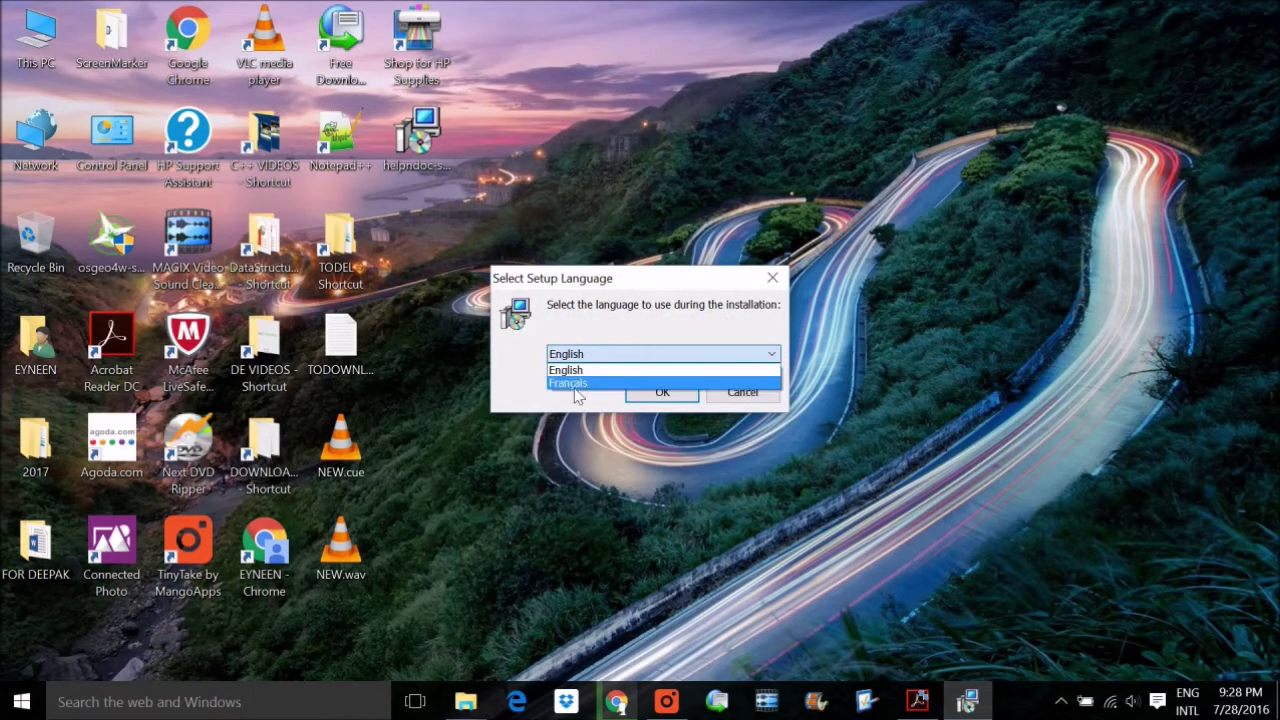
left_click(593, 359)
left_click(636, 391)
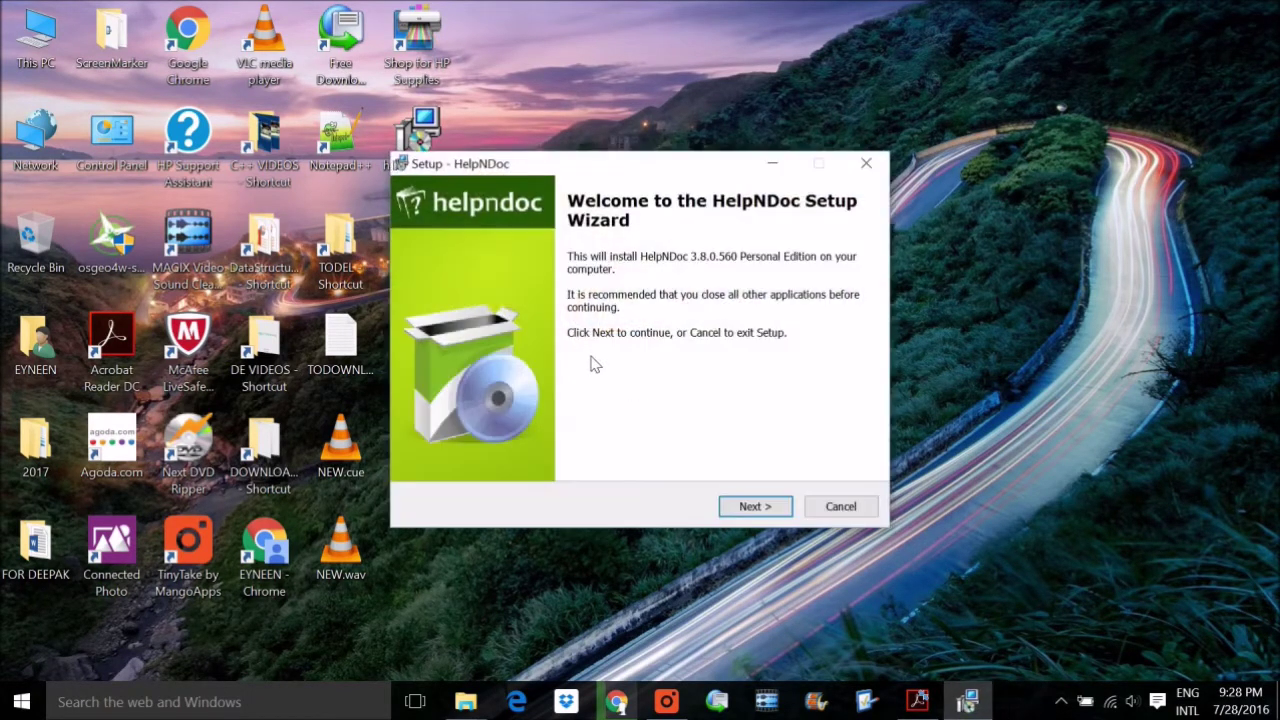
- Accept the license agreement and keep the default destination folder and the HelpNDoc Start Menu folder
left_click(748, 505)
left_click(495, 446)
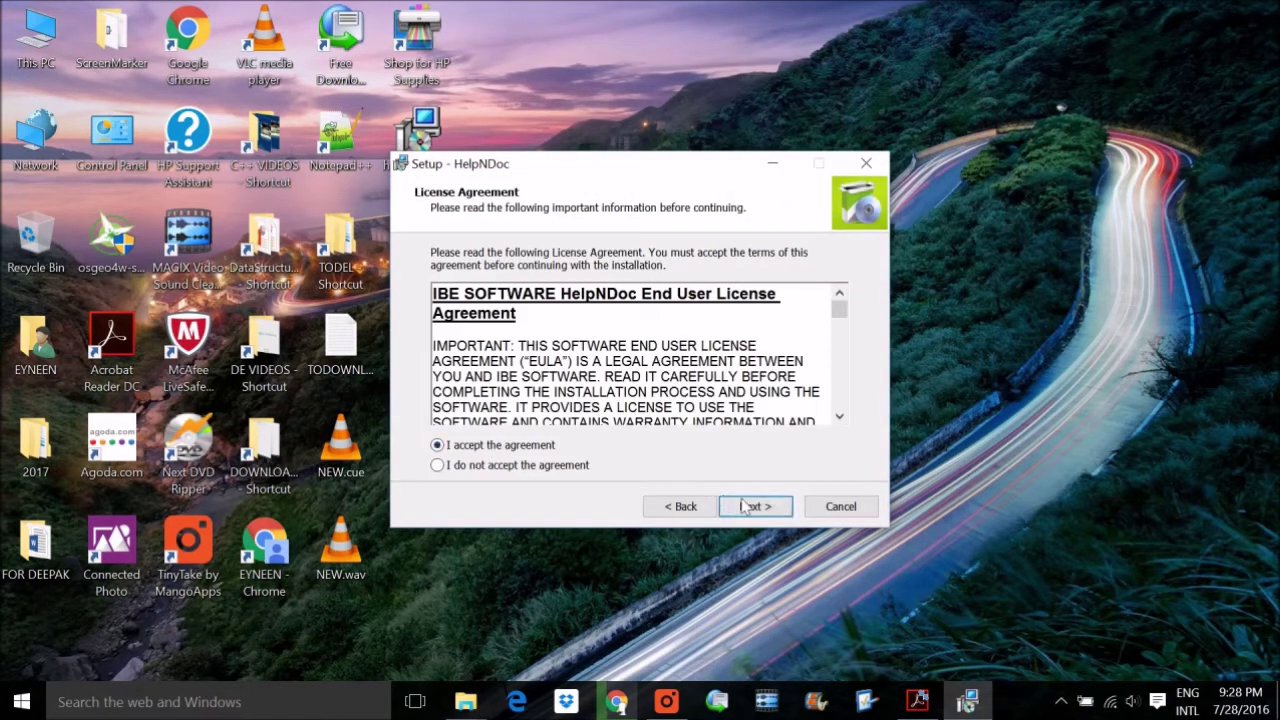
left_click(752, 506)
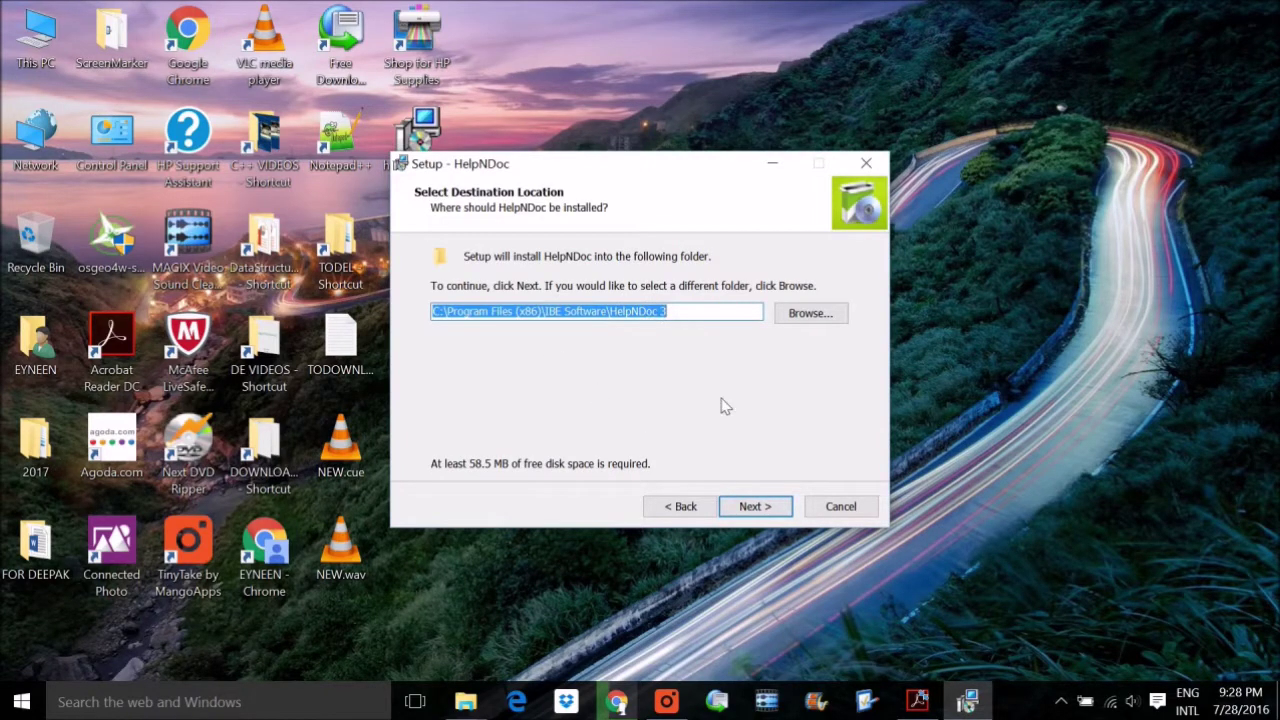
left_click(748, 506)
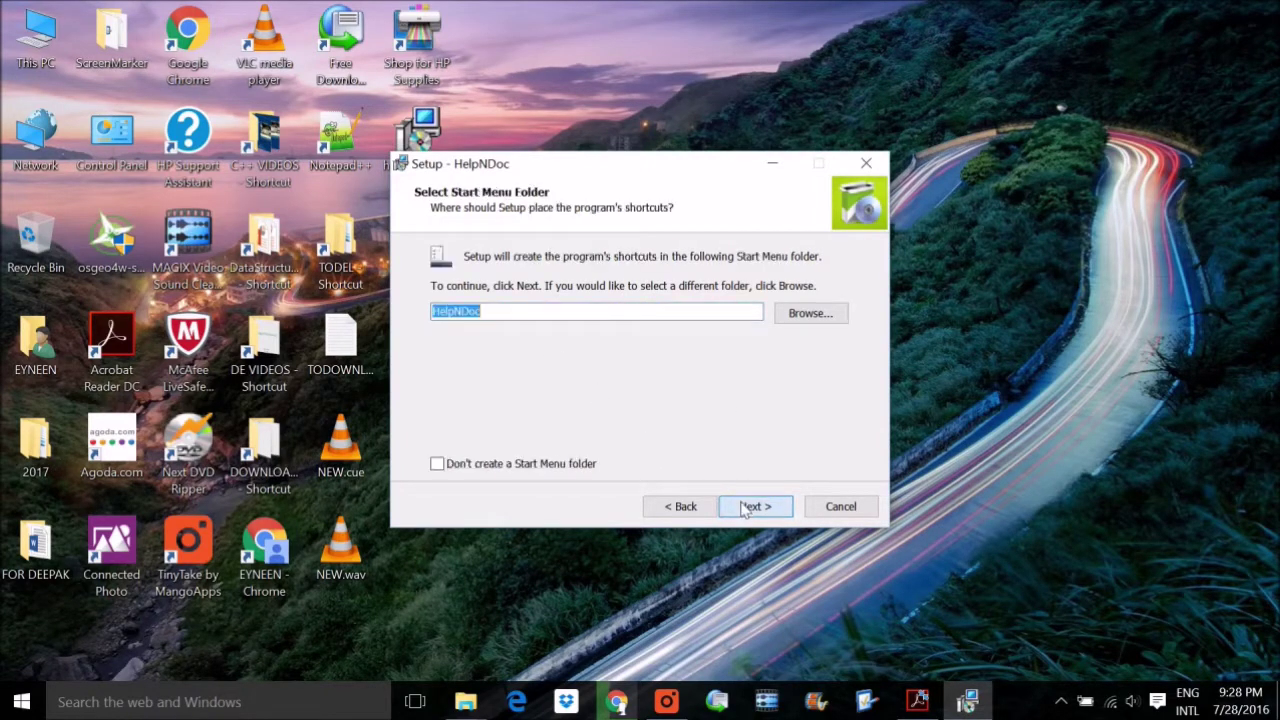
left_click(663, 508)
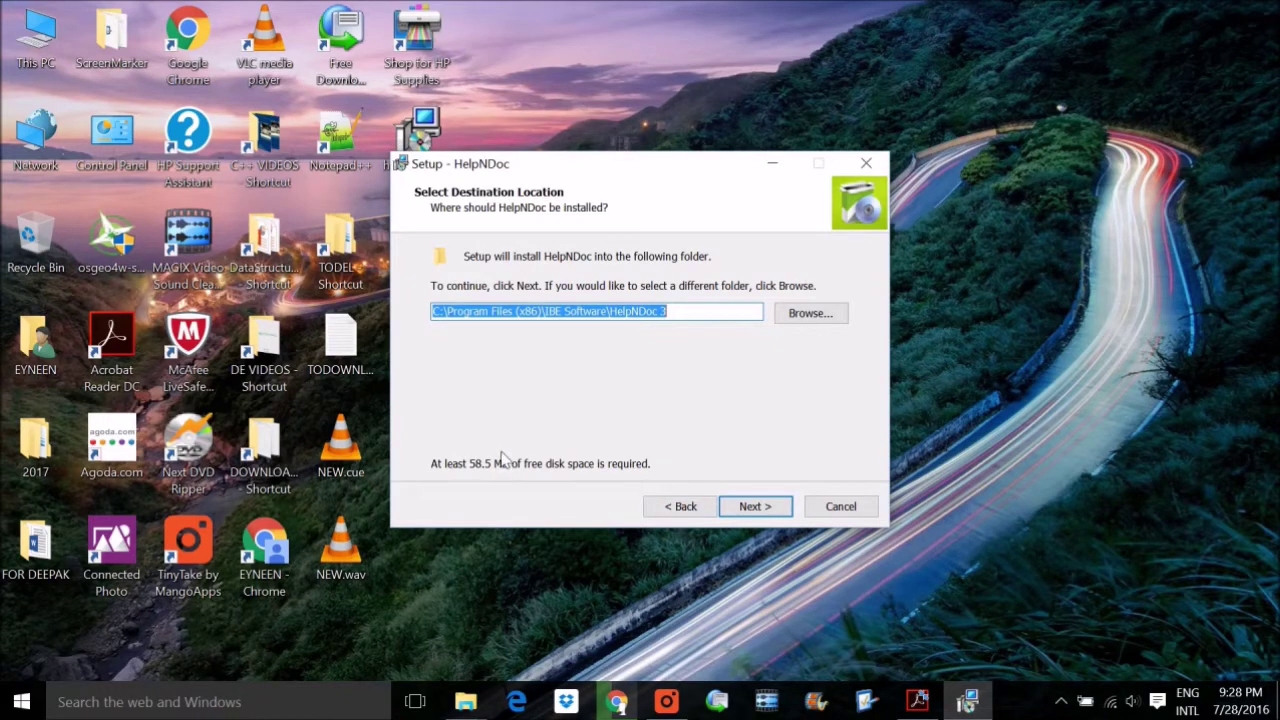
left_click(749, 507)
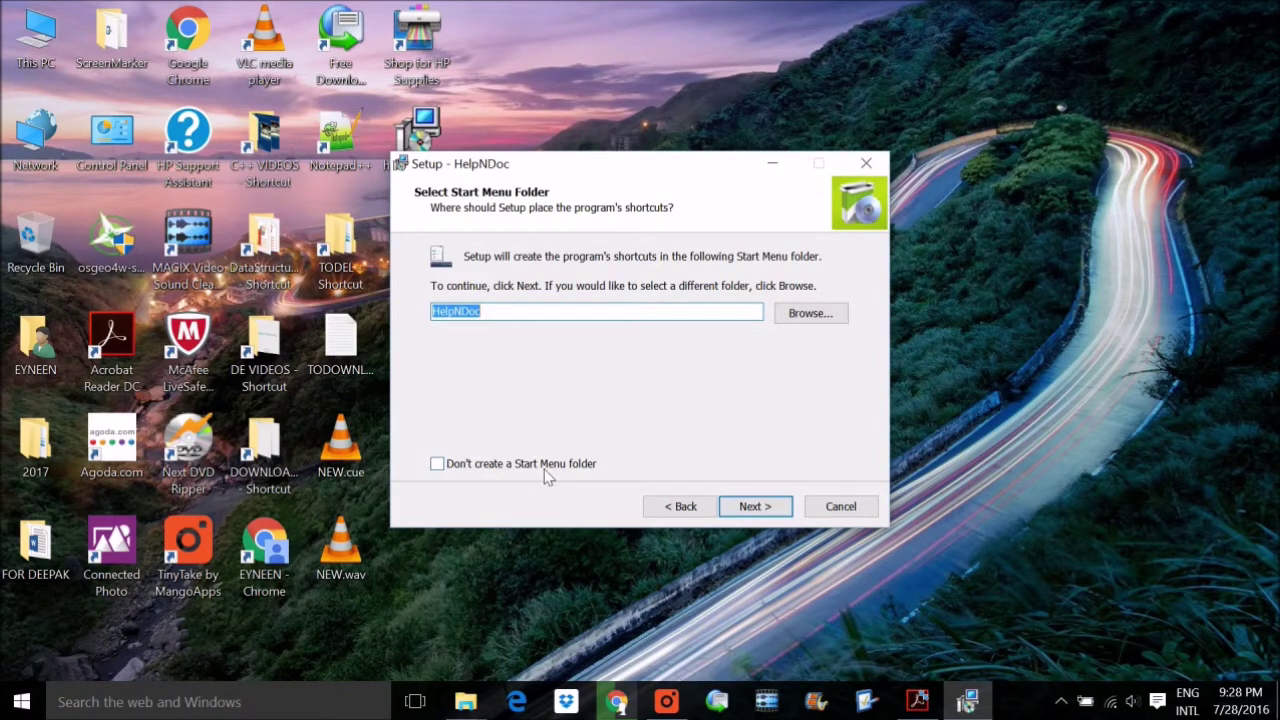
left_click(760, 510)
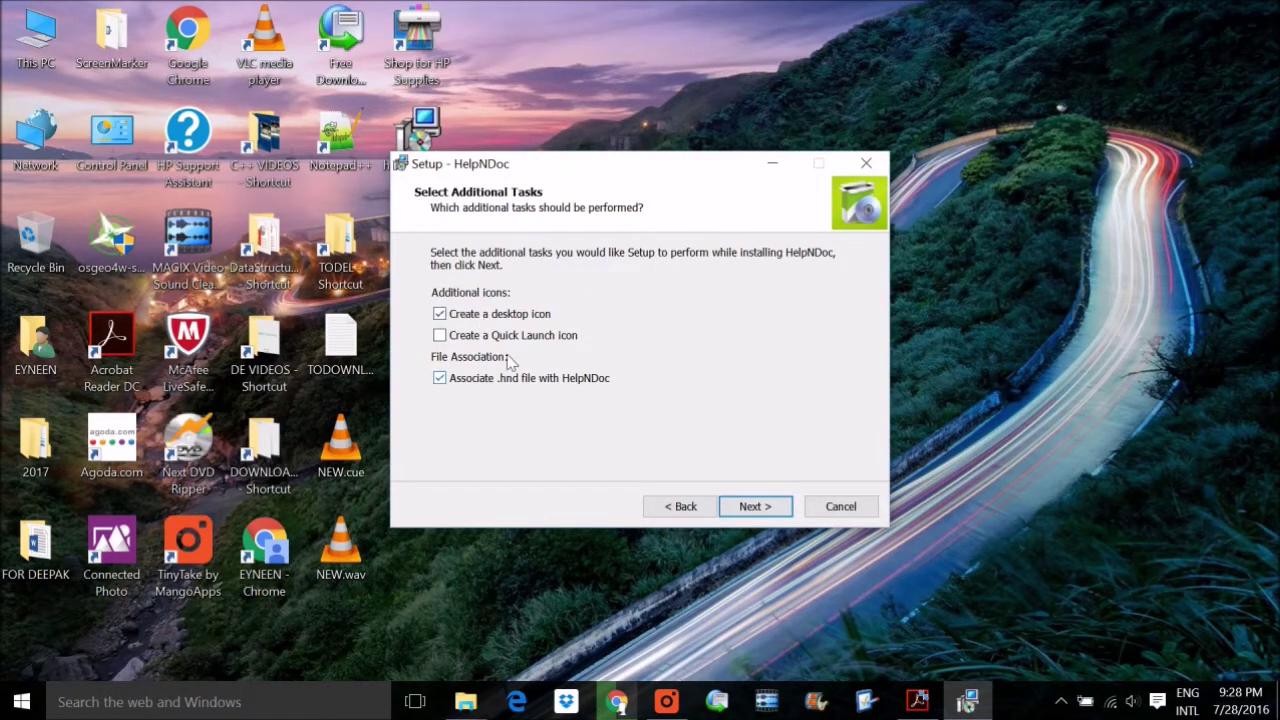
- Install HelpNDoc with a desktop icon and the .hnd file association, and finish the setup with Launch HelpNDoc enabled
left_click(758, 508)
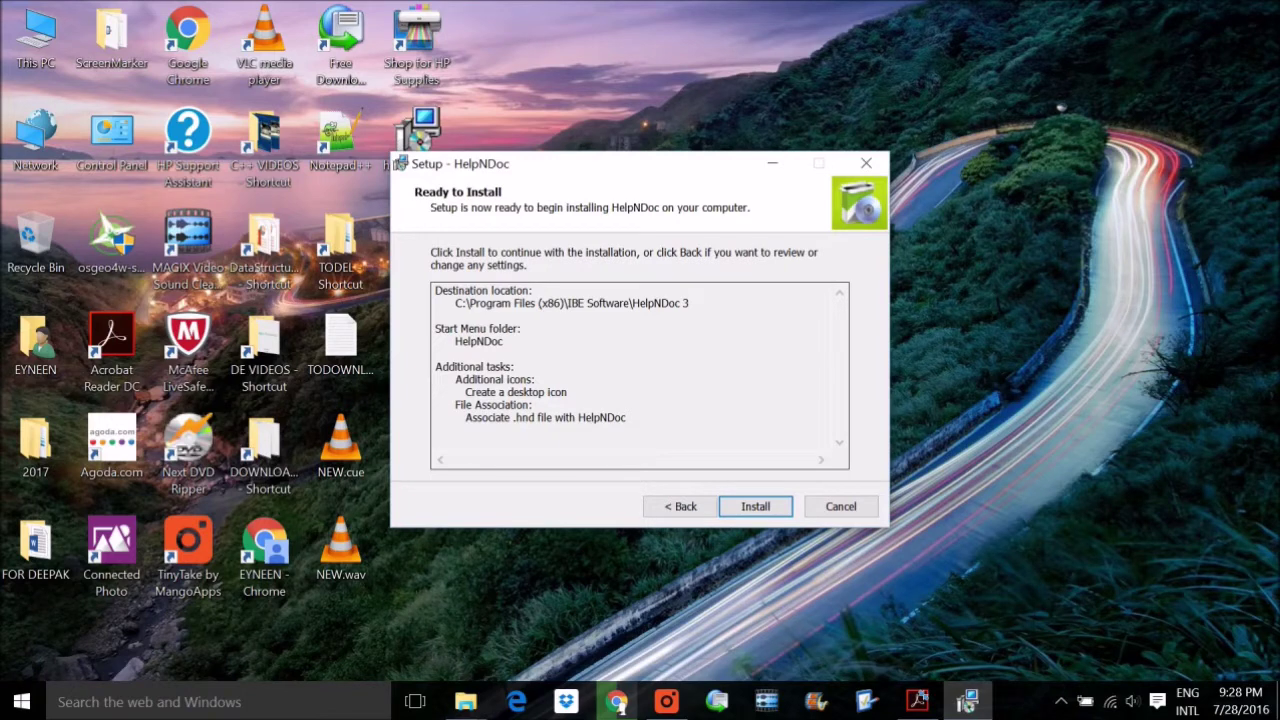
left_click(761, 510)
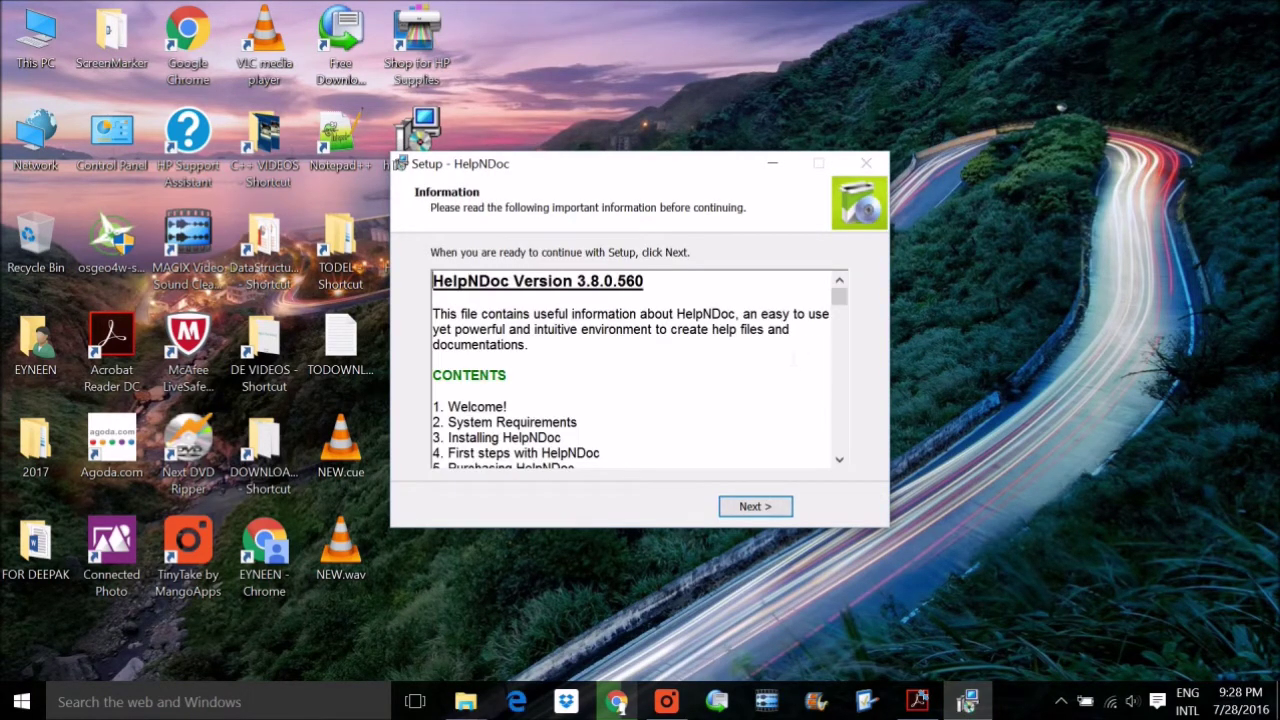
scroll(631, 370, "down", 1)
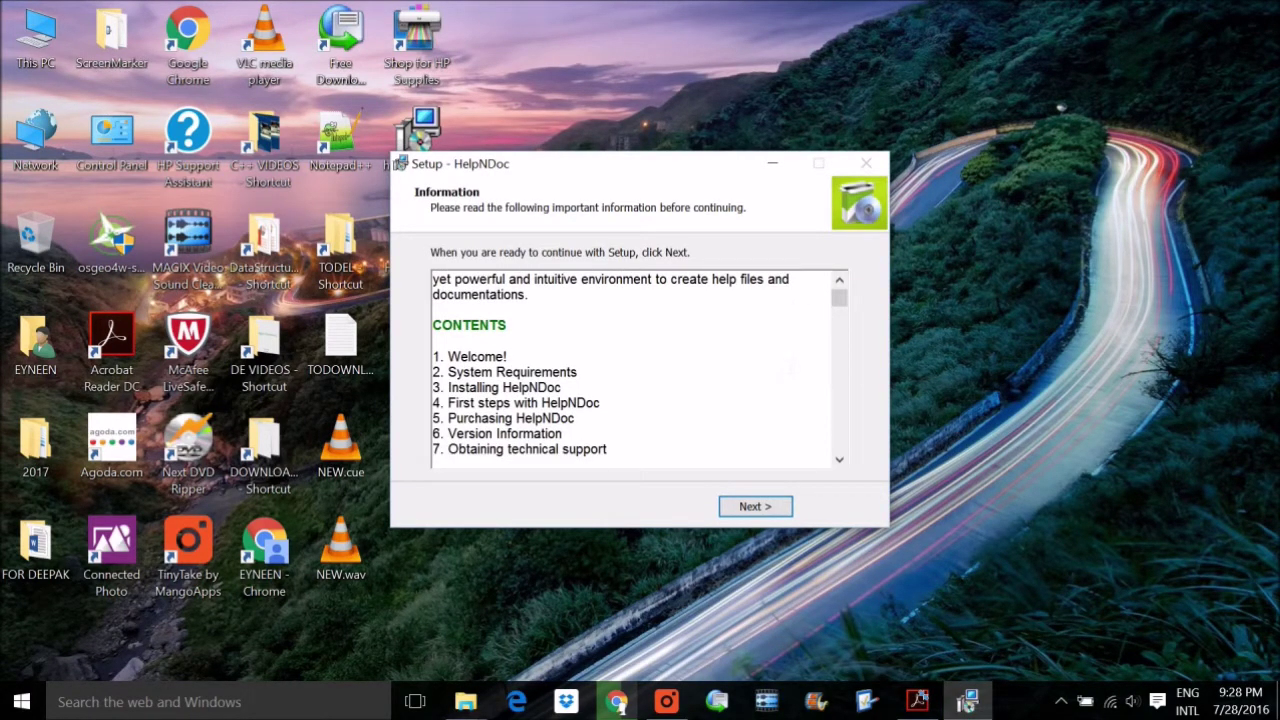
left_click(755, 506)
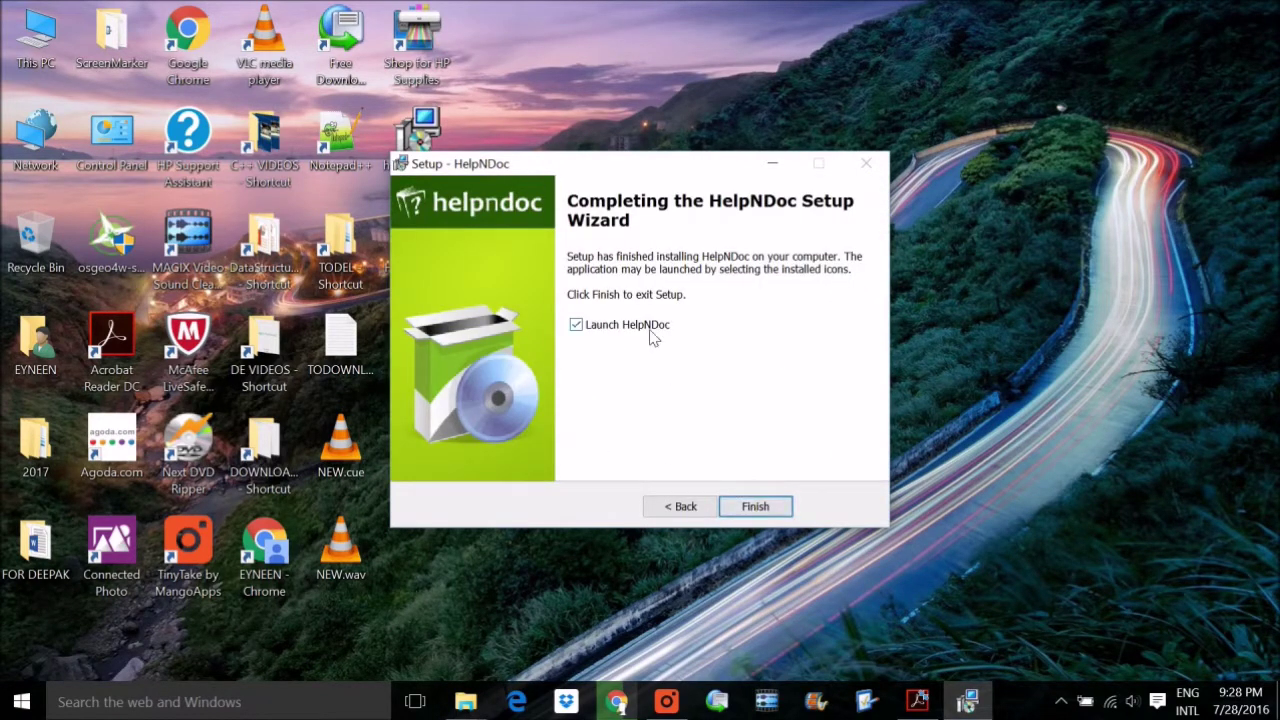
left_click(750, 506)
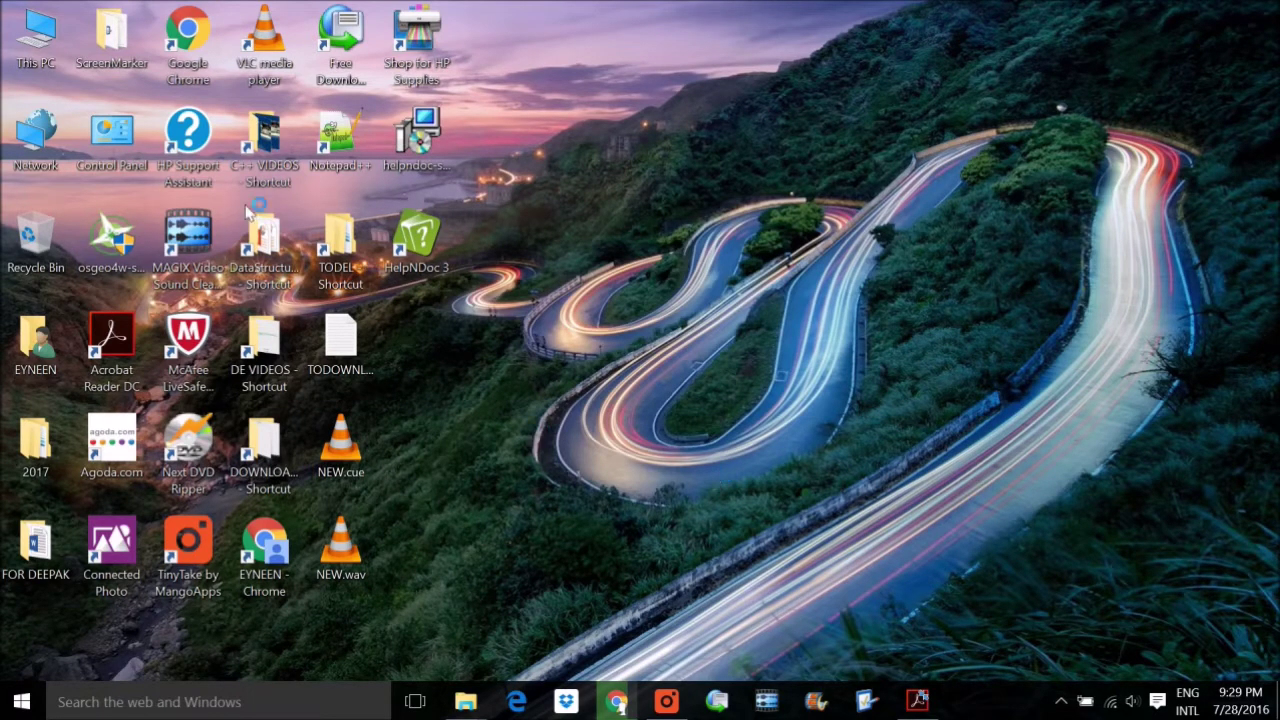
- Open HelpNDoc and start a new project titled MYBOOK
double_click(417, 268)
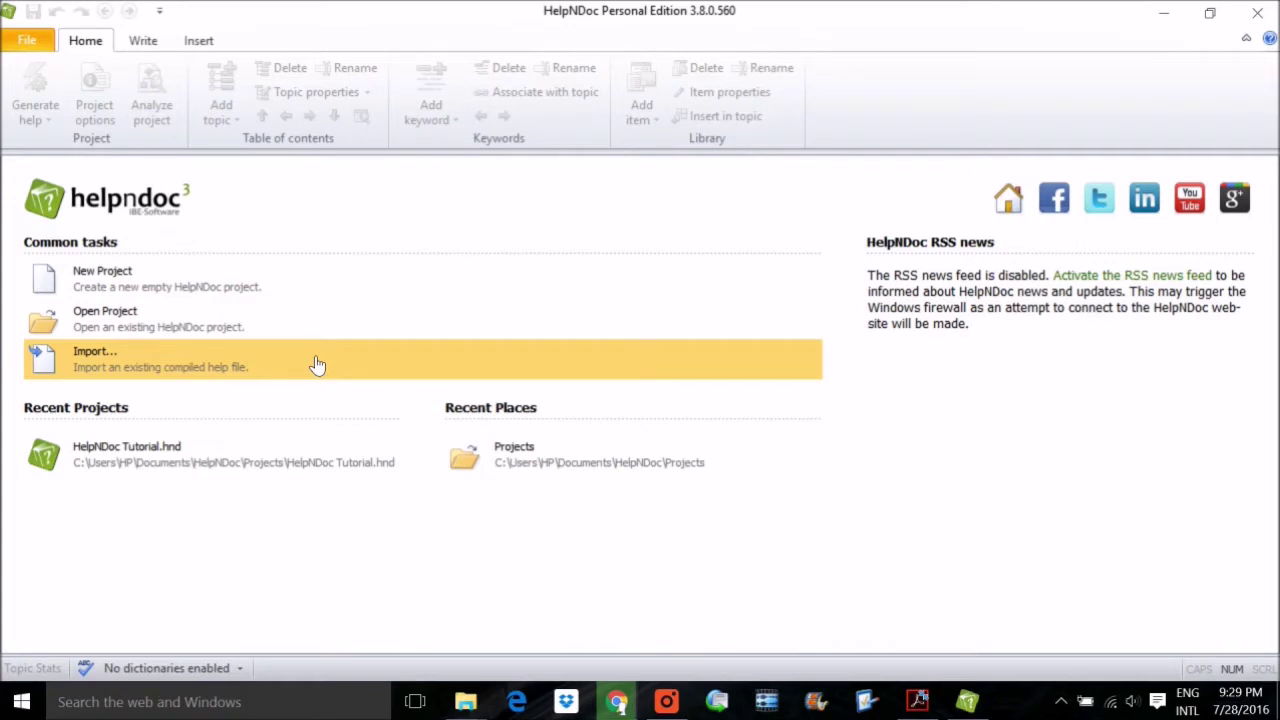
left_click(200, 284)
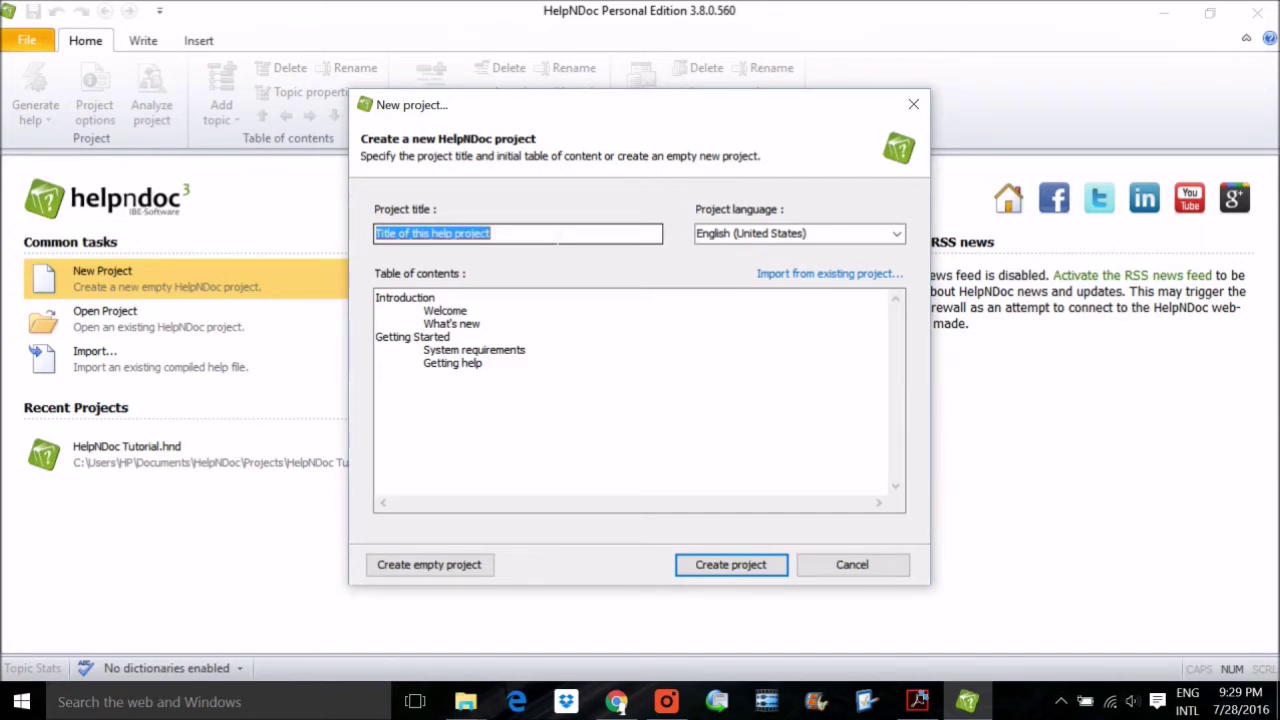
type("MYPRO")
key("BackSpace")
key("BackSpace")
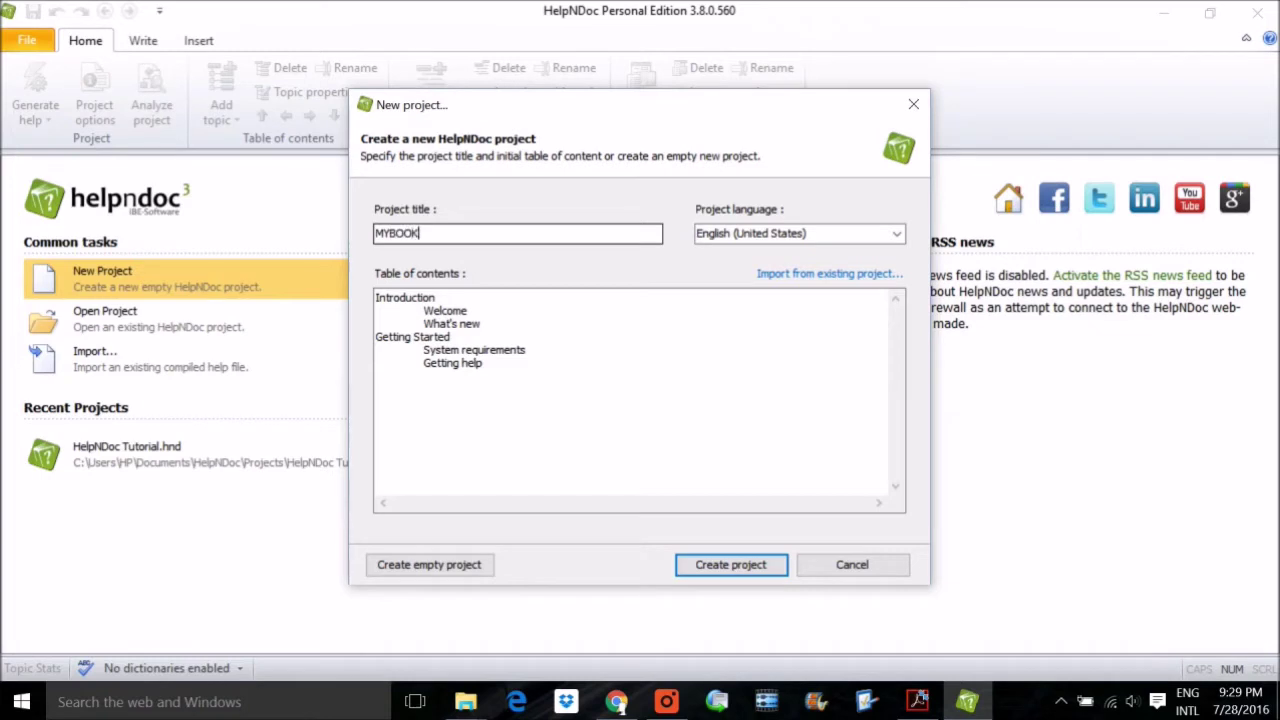
- Browse the languages available for the new project without changing the selection
left_click(896, 233)
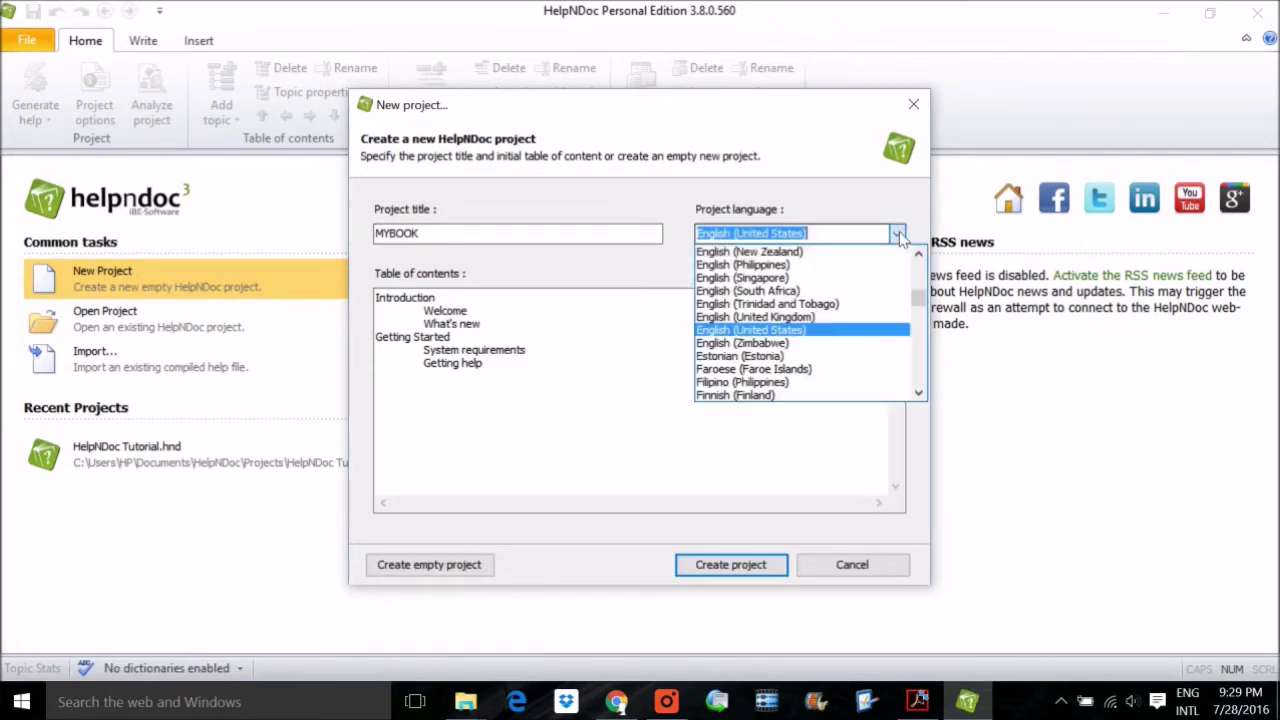
scroll(882, 263, "down", 9)
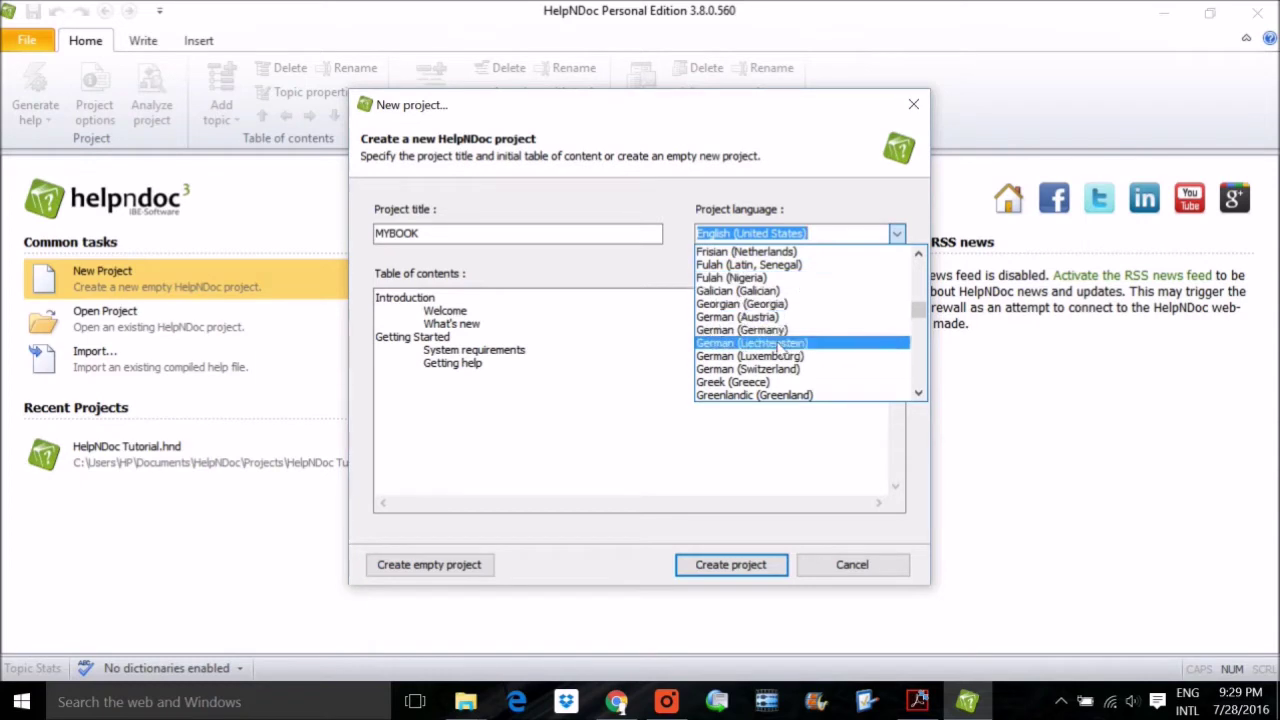
scroll(805, 338, "down", 3)
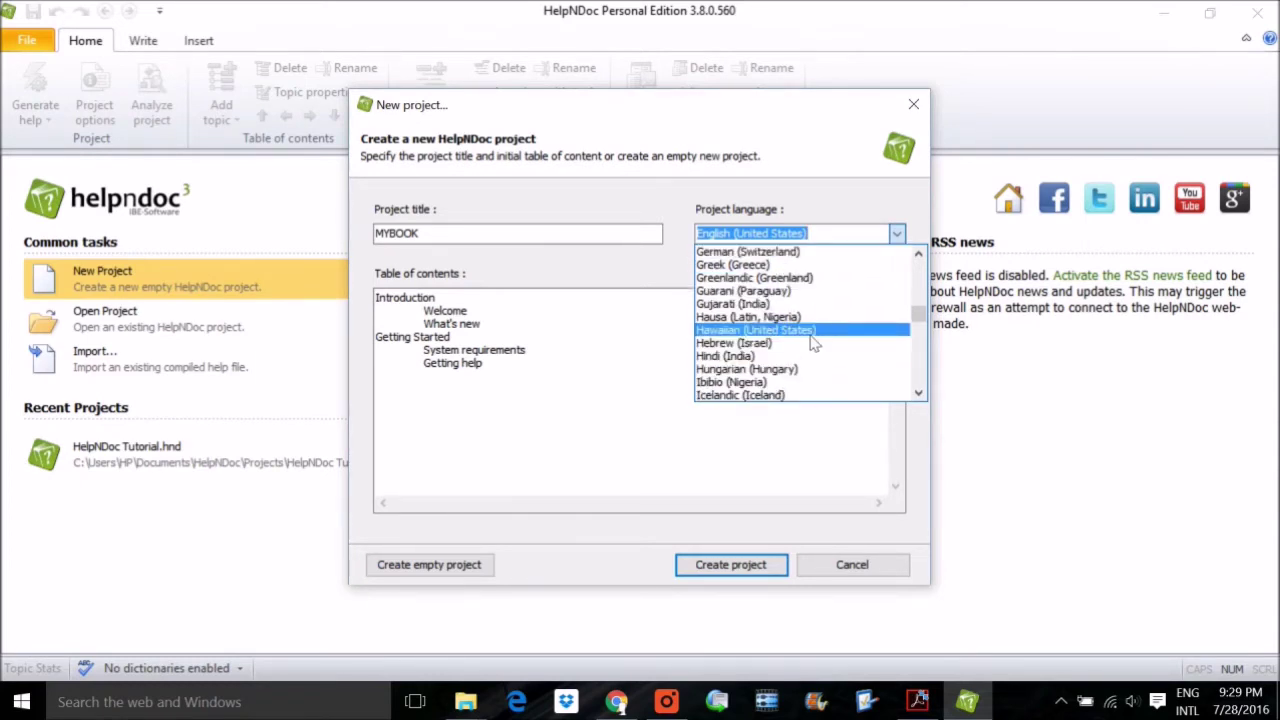
scroll(812, 343, "down", 1)
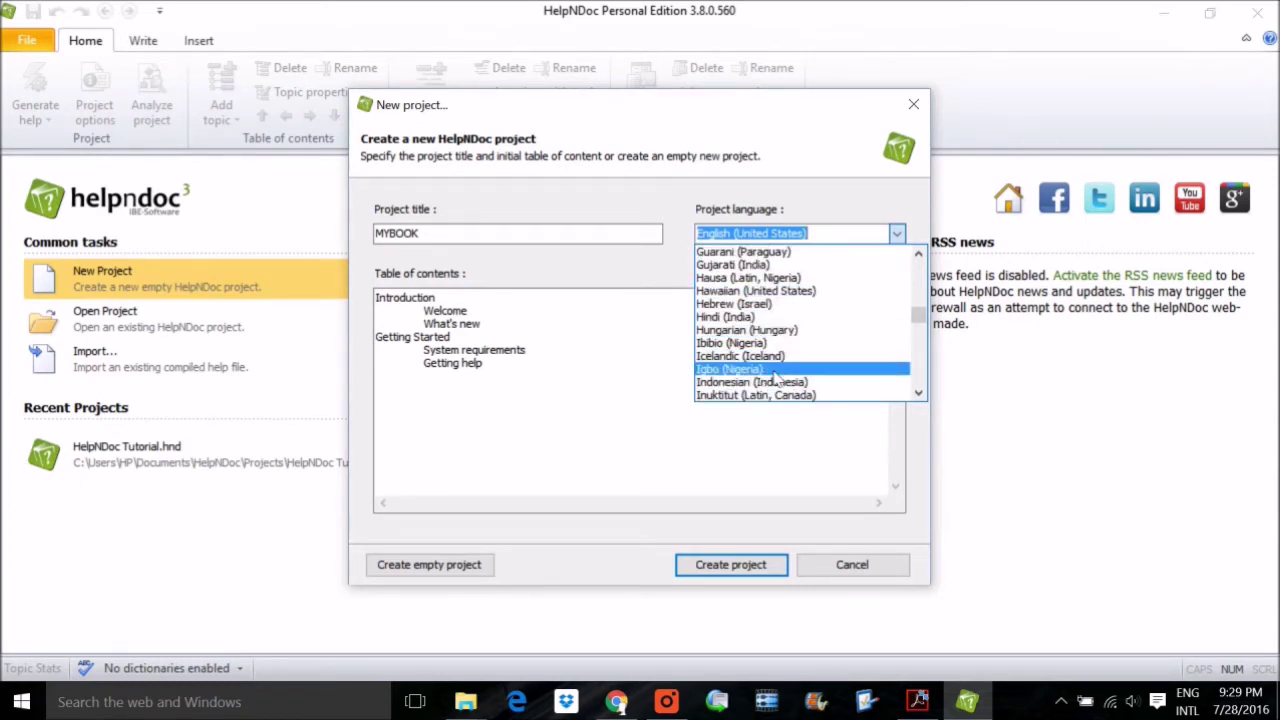
scroll(783, 270, "up", 9)
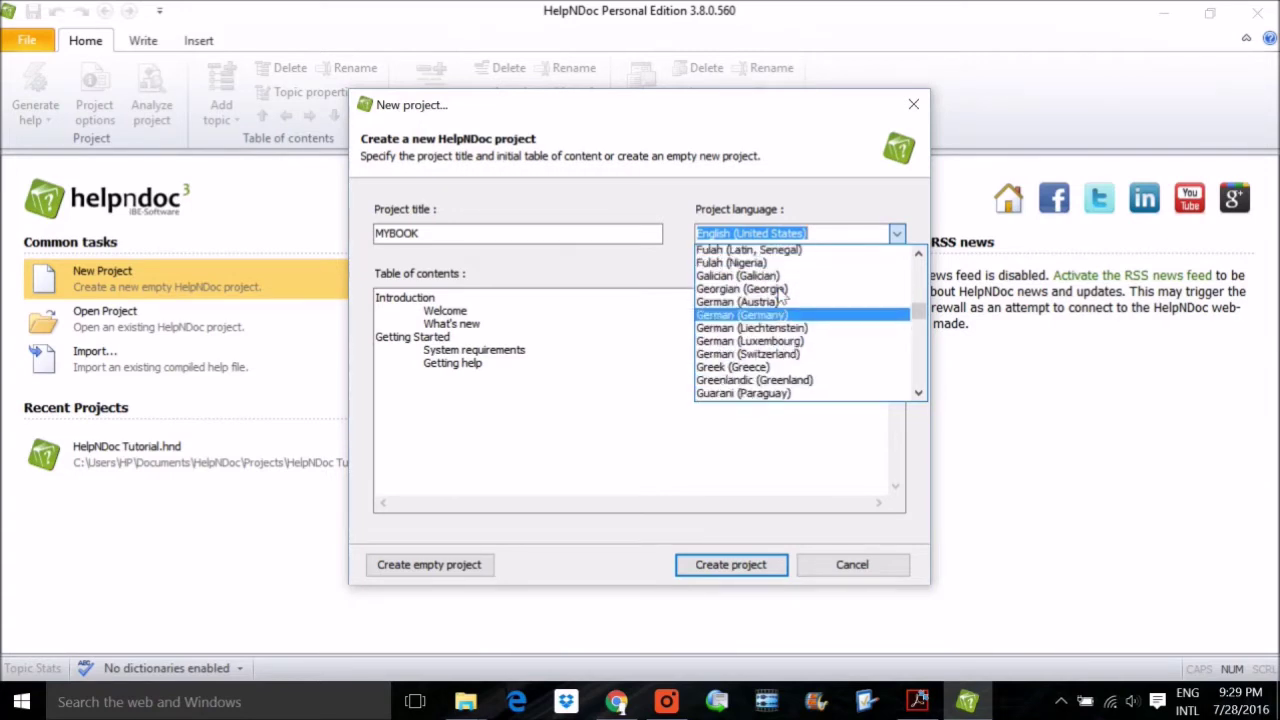
key("Escape")
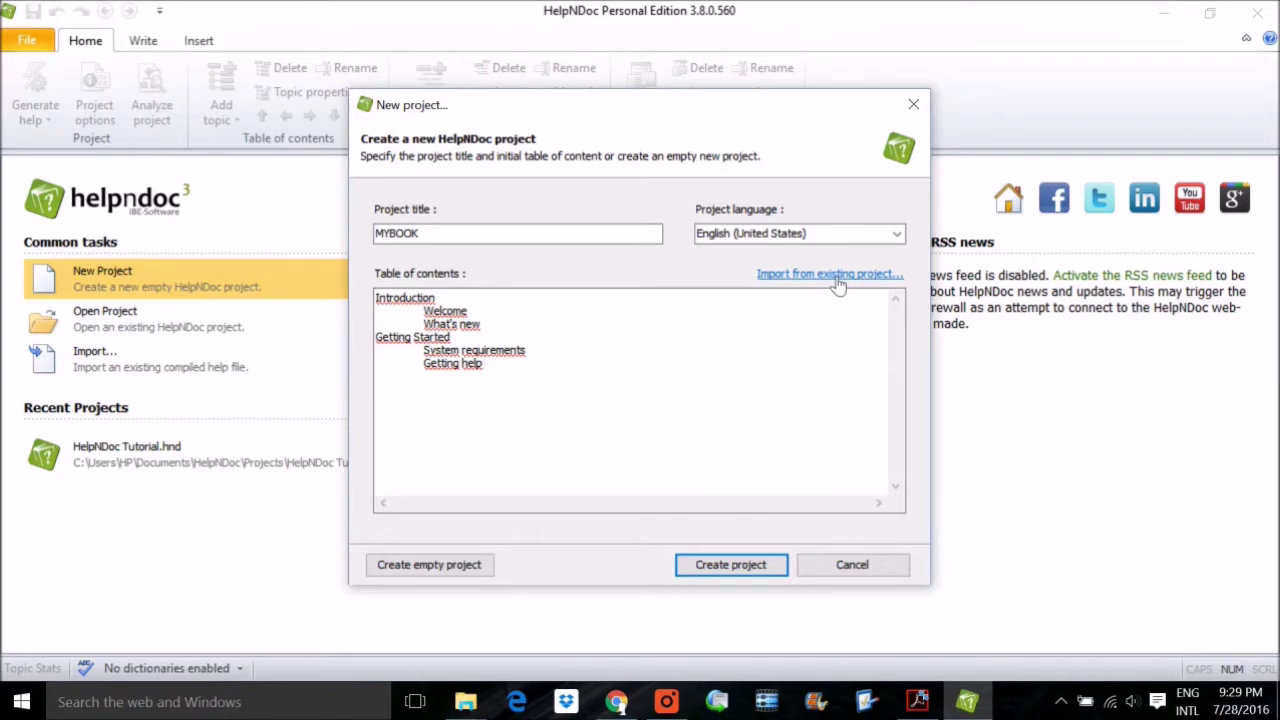
- Add a MyBook Special topic between System requirements and Getting help in the table of contents, and create the project
left_click(463, 351)
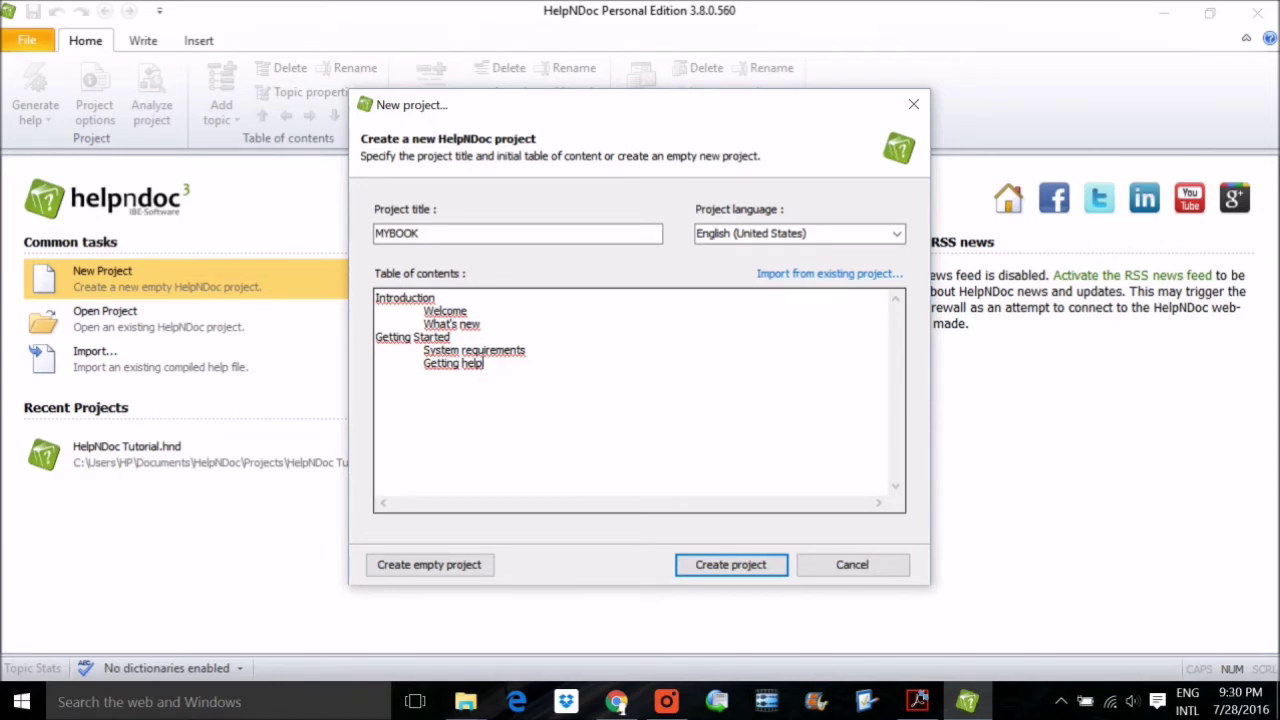
key("Return")
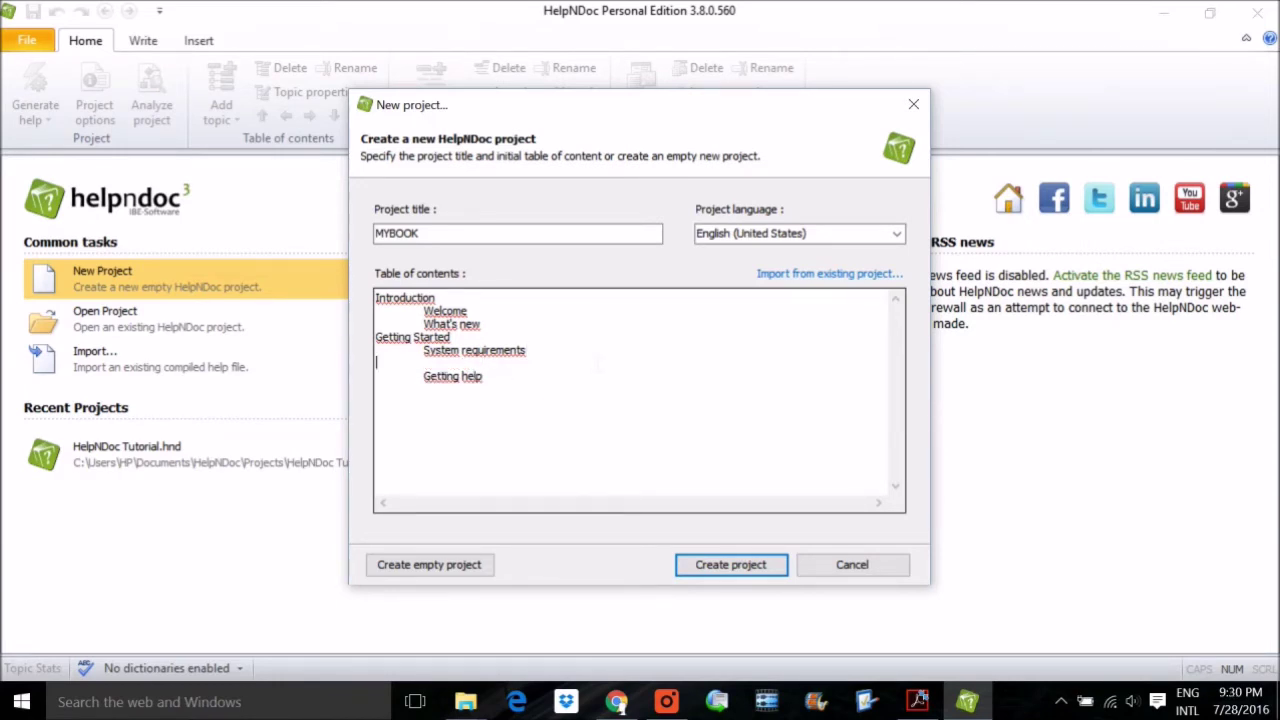
type("MyBook Special")
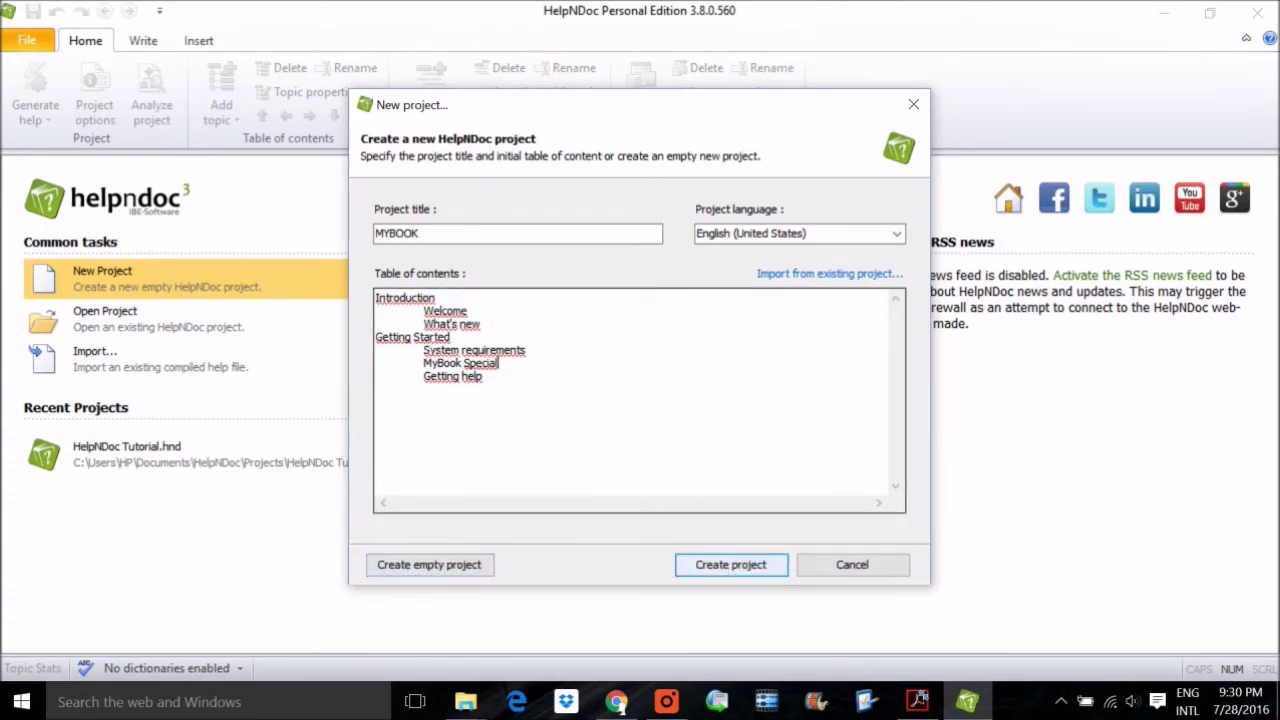
key("ctrl+a")
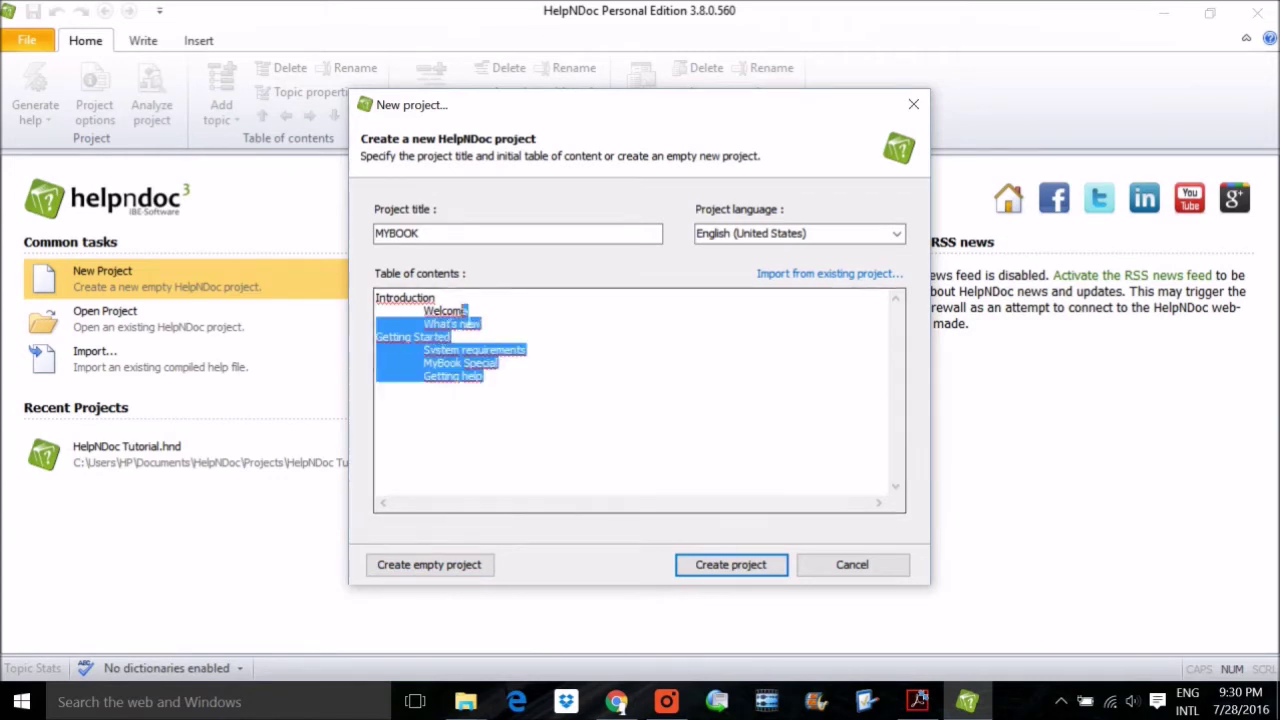
left_click(527, 350)
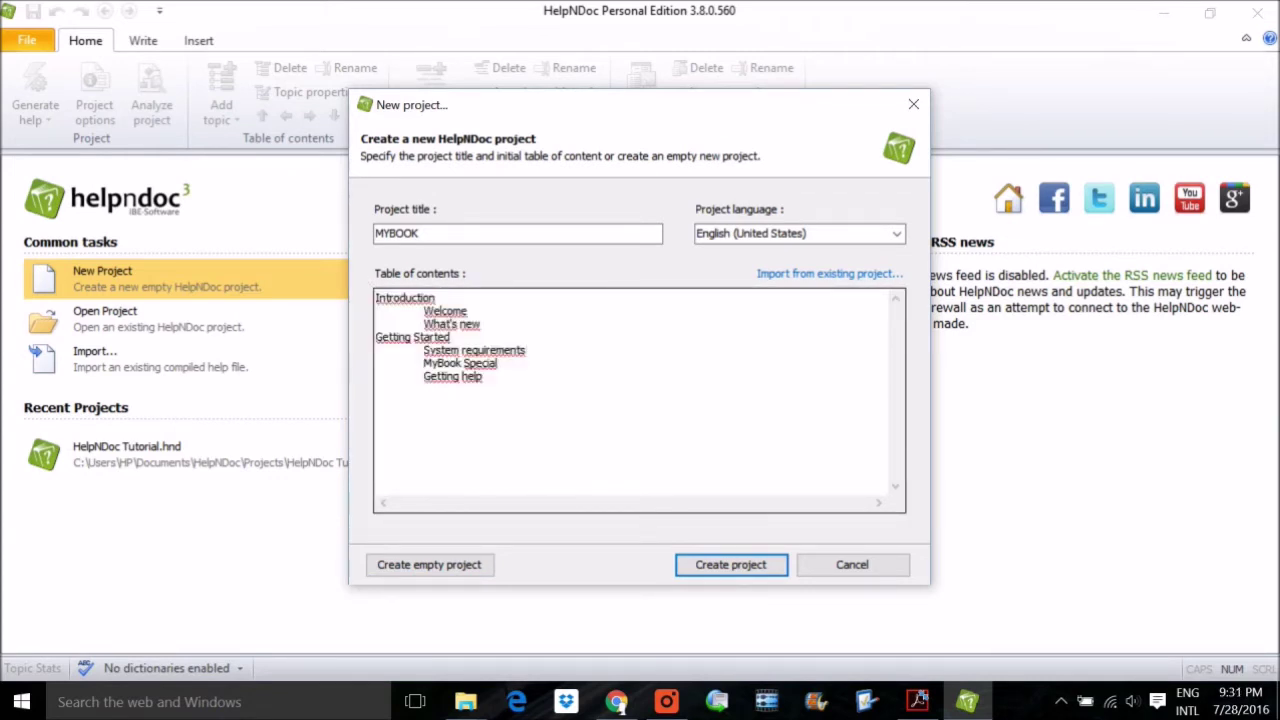
left_click(745, 564)
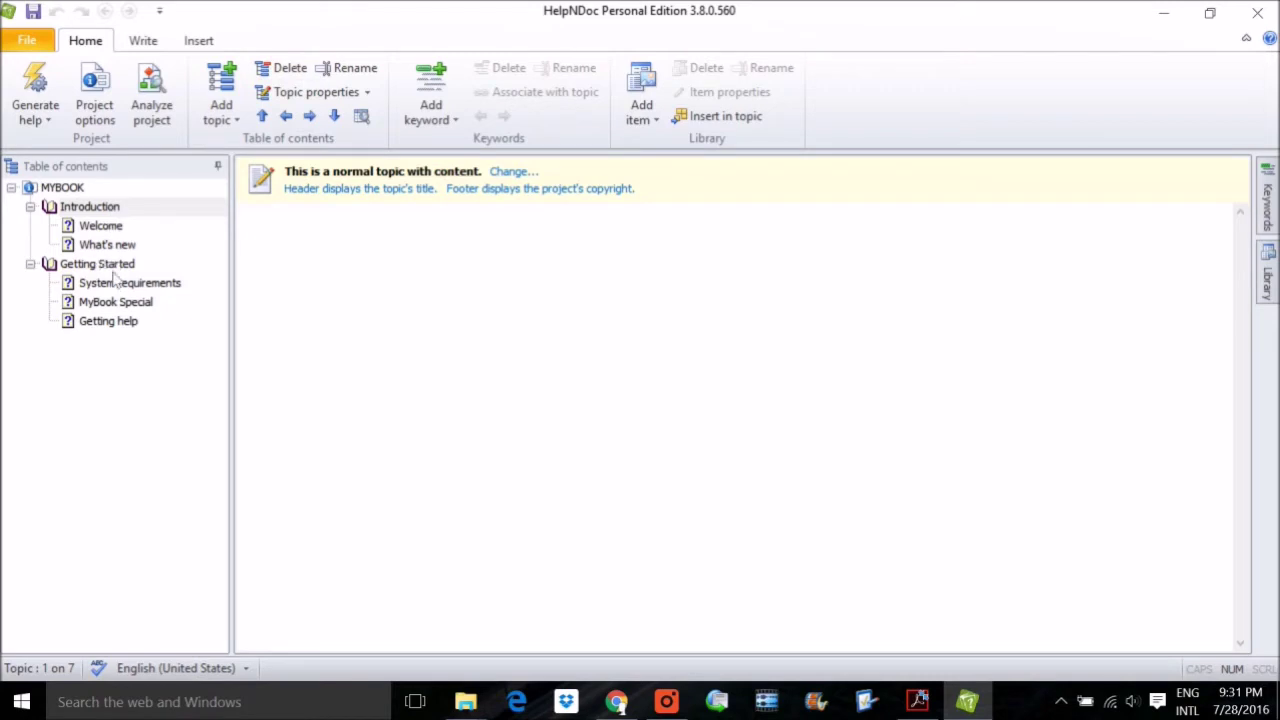
- View the topic type choices for the Introduction topic without changing the type
left_click(528, 174)
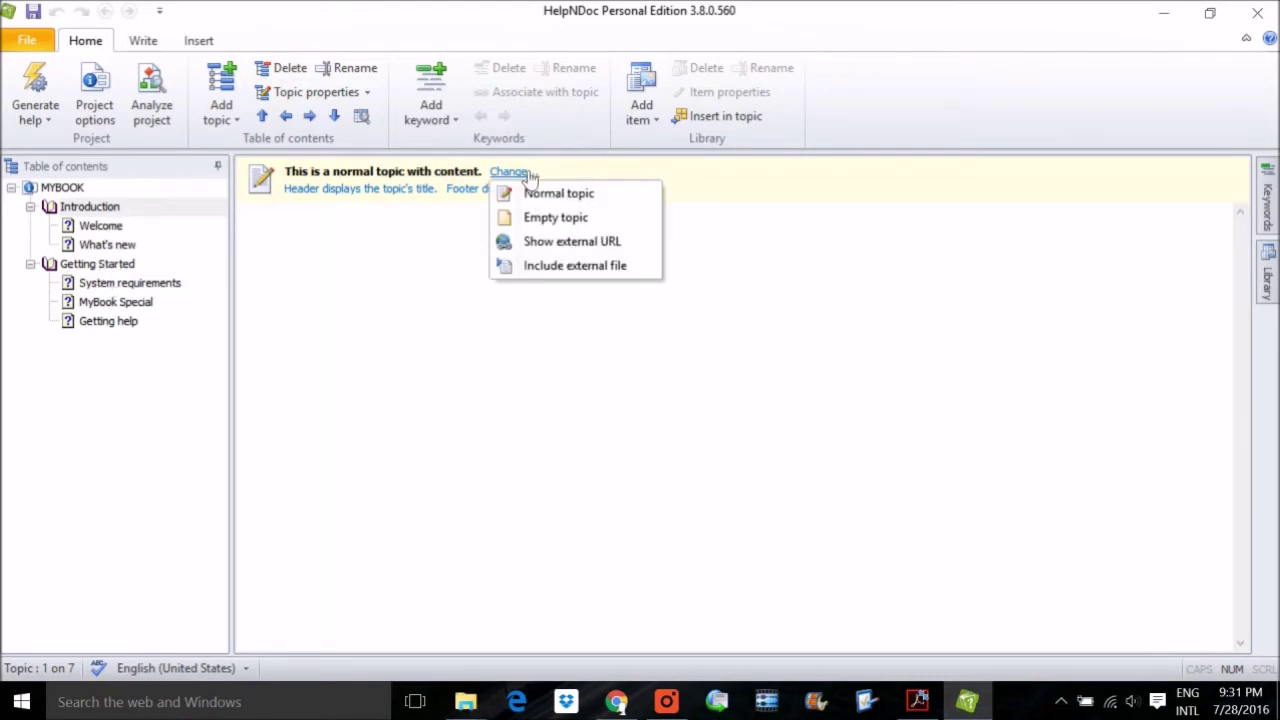
key("Escape")
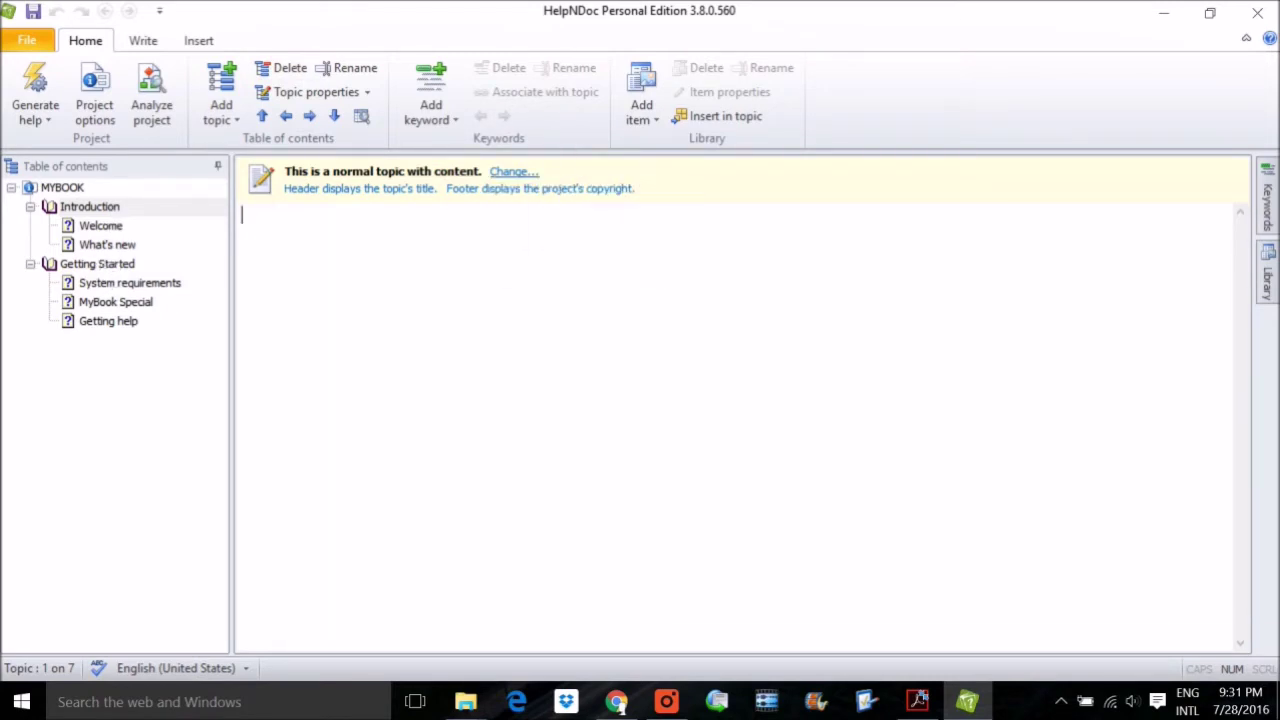
- In the MYBOOK project settings, enter the author's name and replace the Authors placeholder in the copyright notice with it
left_click(63, 189)
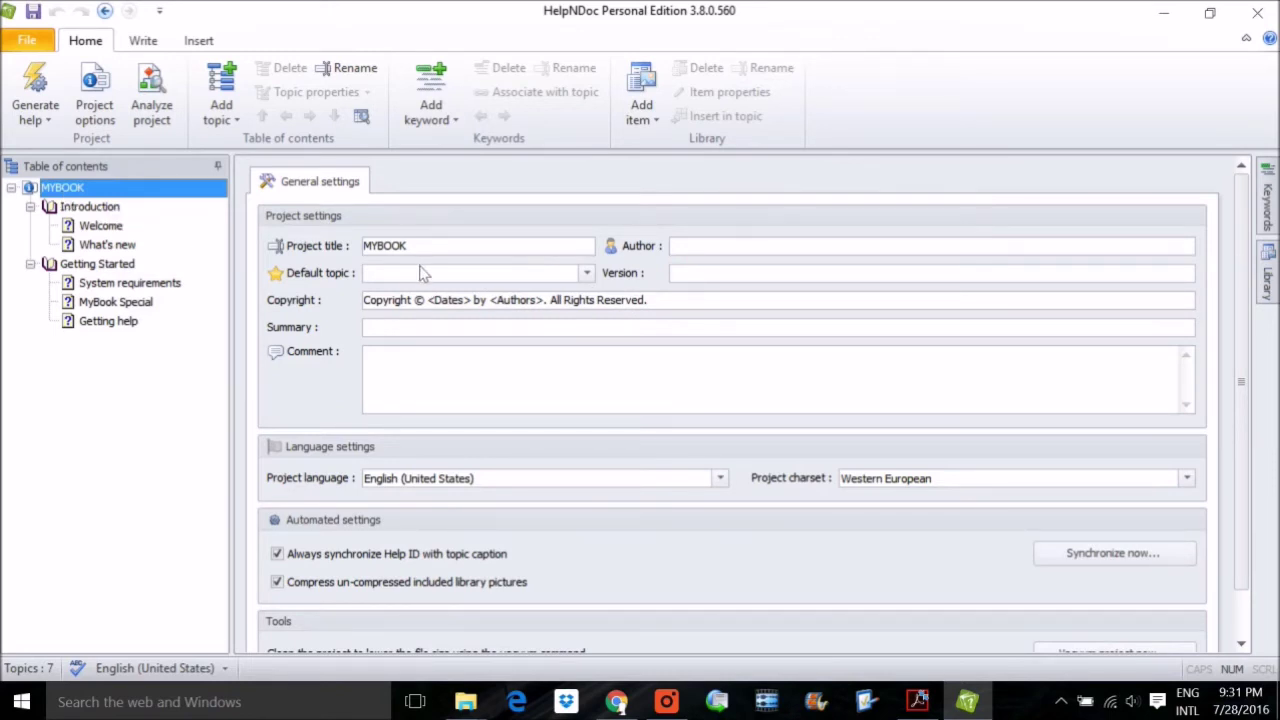
left_click(675, 246)
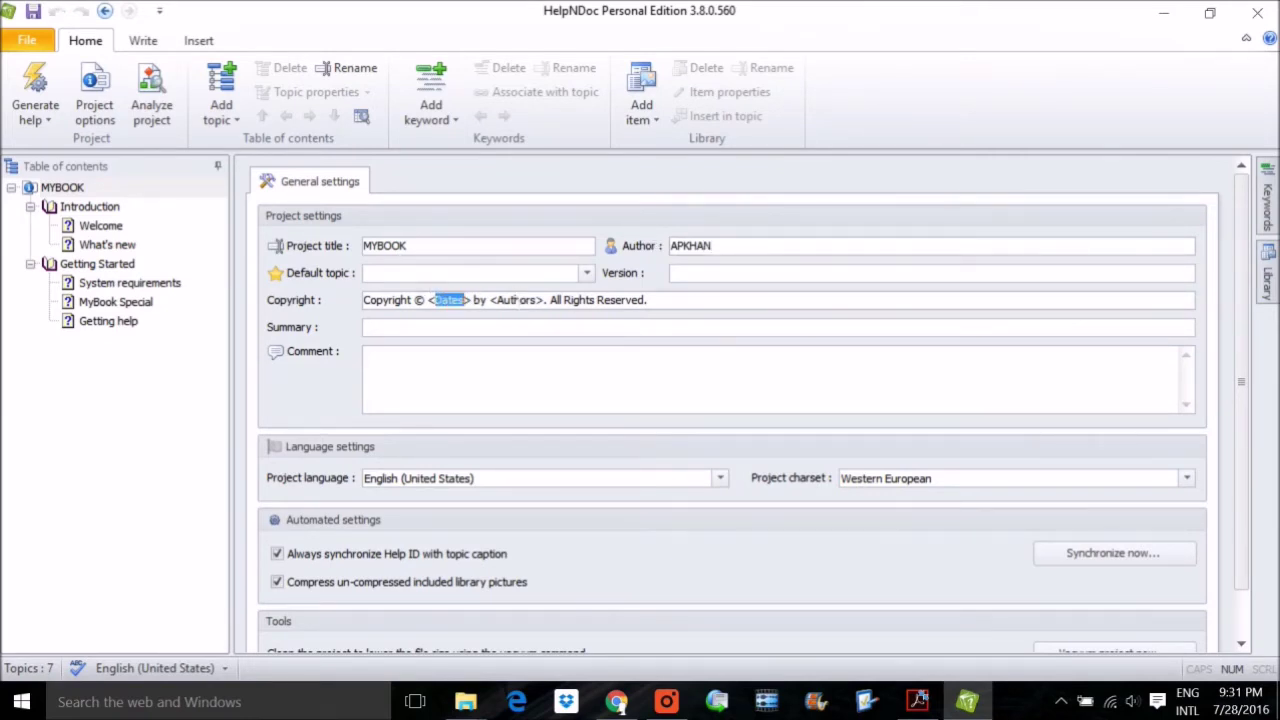
key("shift+Tab")
key("shift+Tab")
key("ctrl+c")
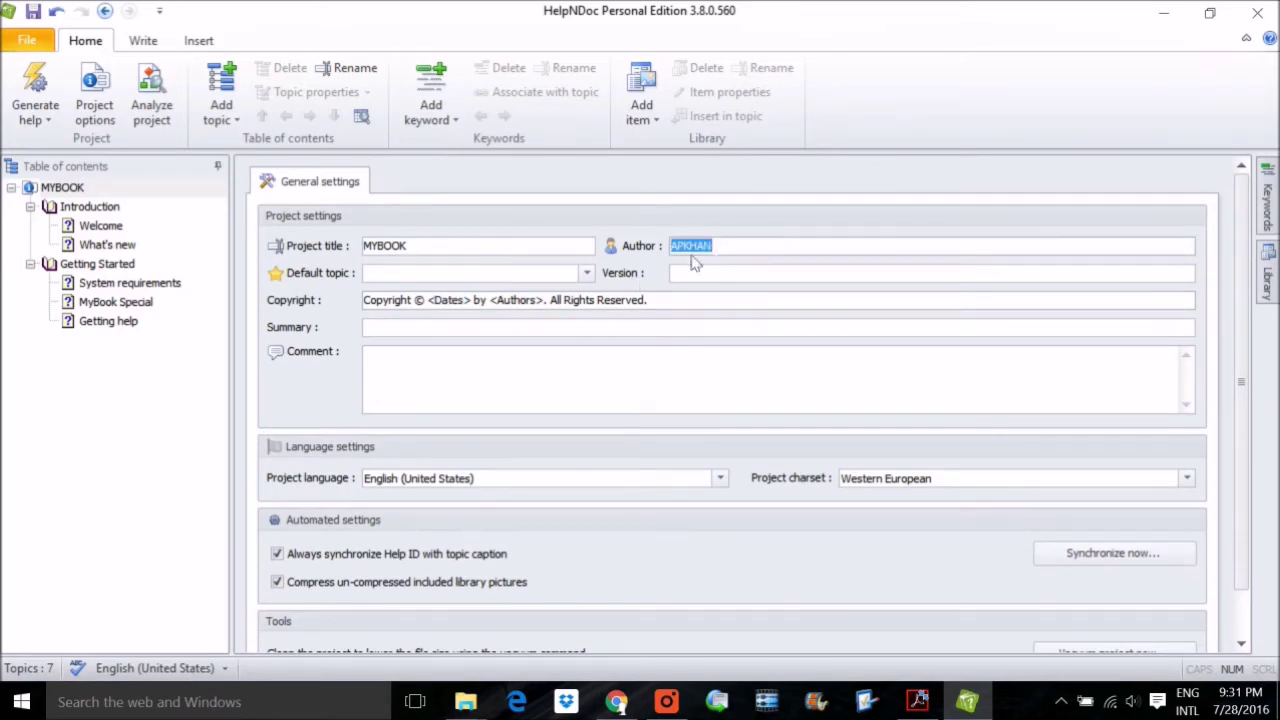
double_click(518, 300)
left_click(505, 300)
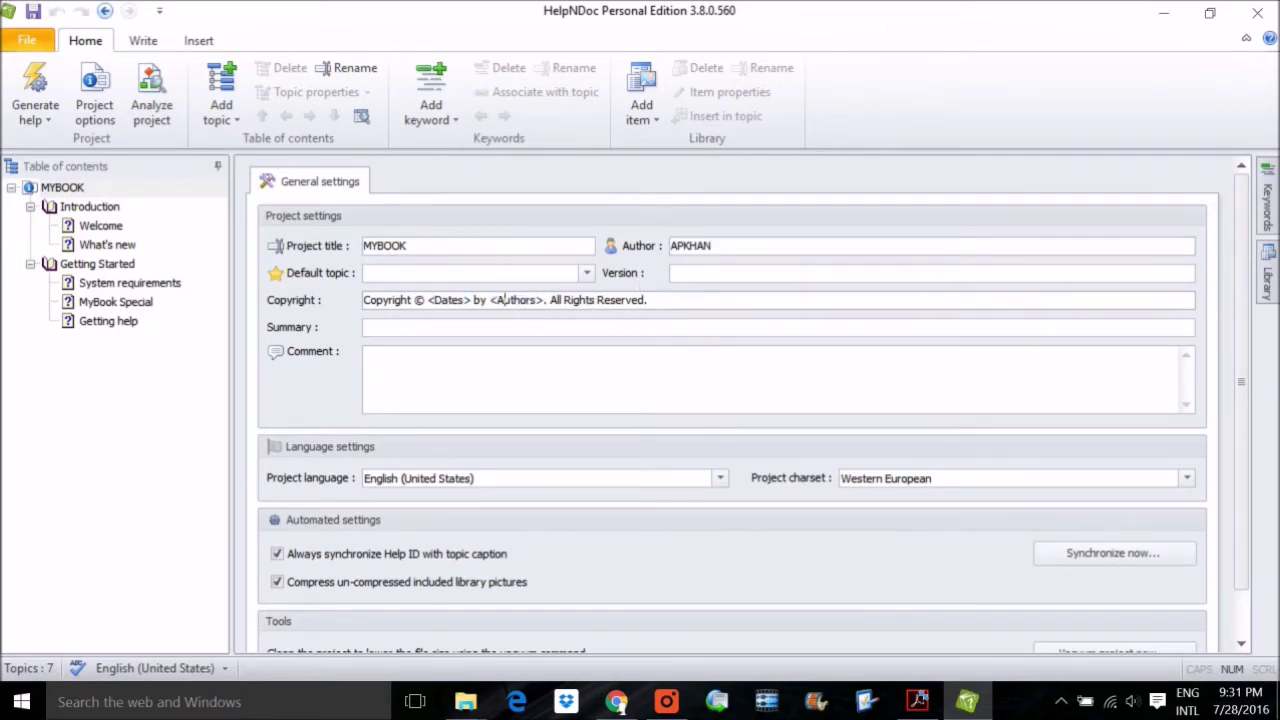
left_click_drag(497, 300, 532, 300)
key("ctrl+v")
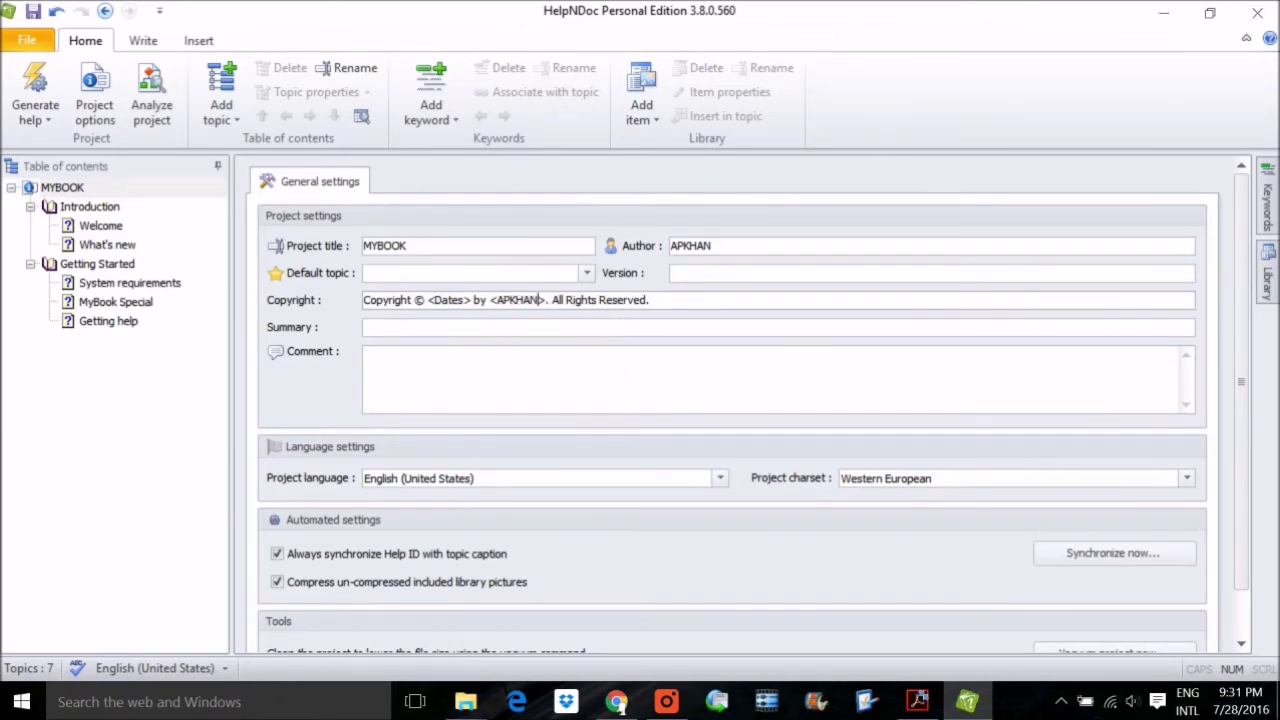
- Browse the default topic choices without picking one, and set the project version to 5.8.0
scroll(633, 393, "down", 2)
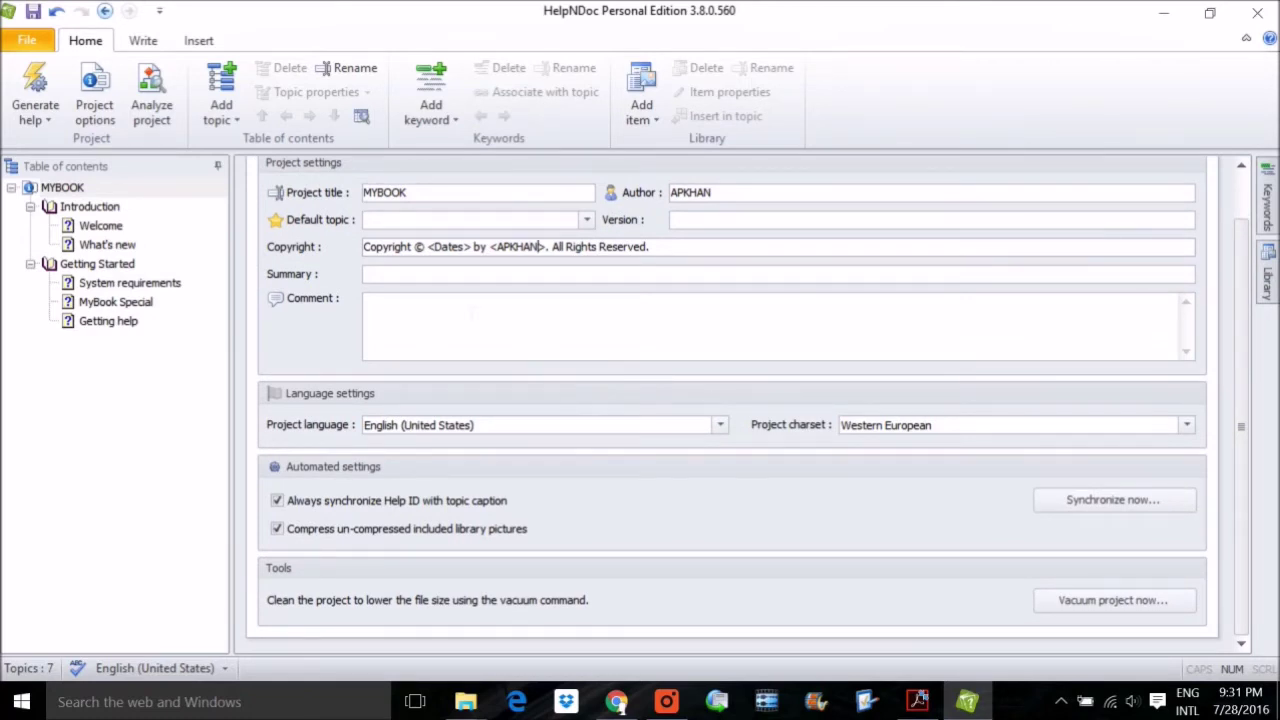
scroll(470, 313, "up", 1)
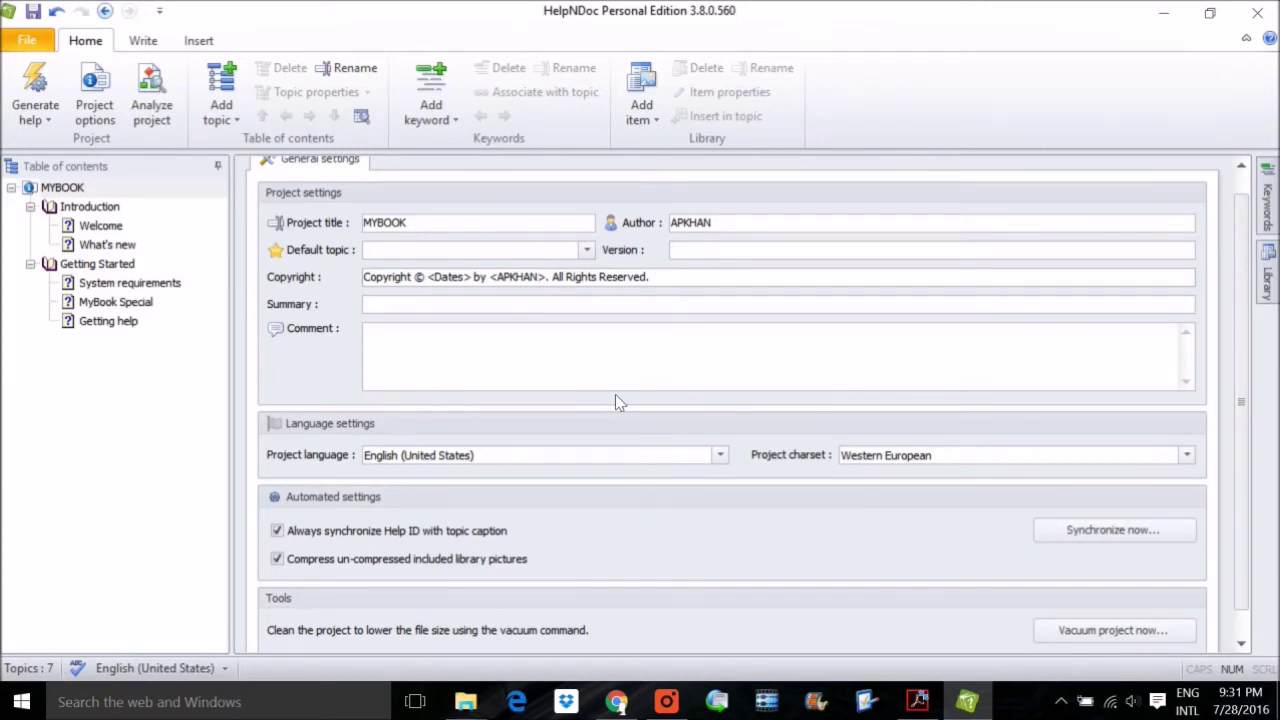
scroll(615, 394, "up", 1)
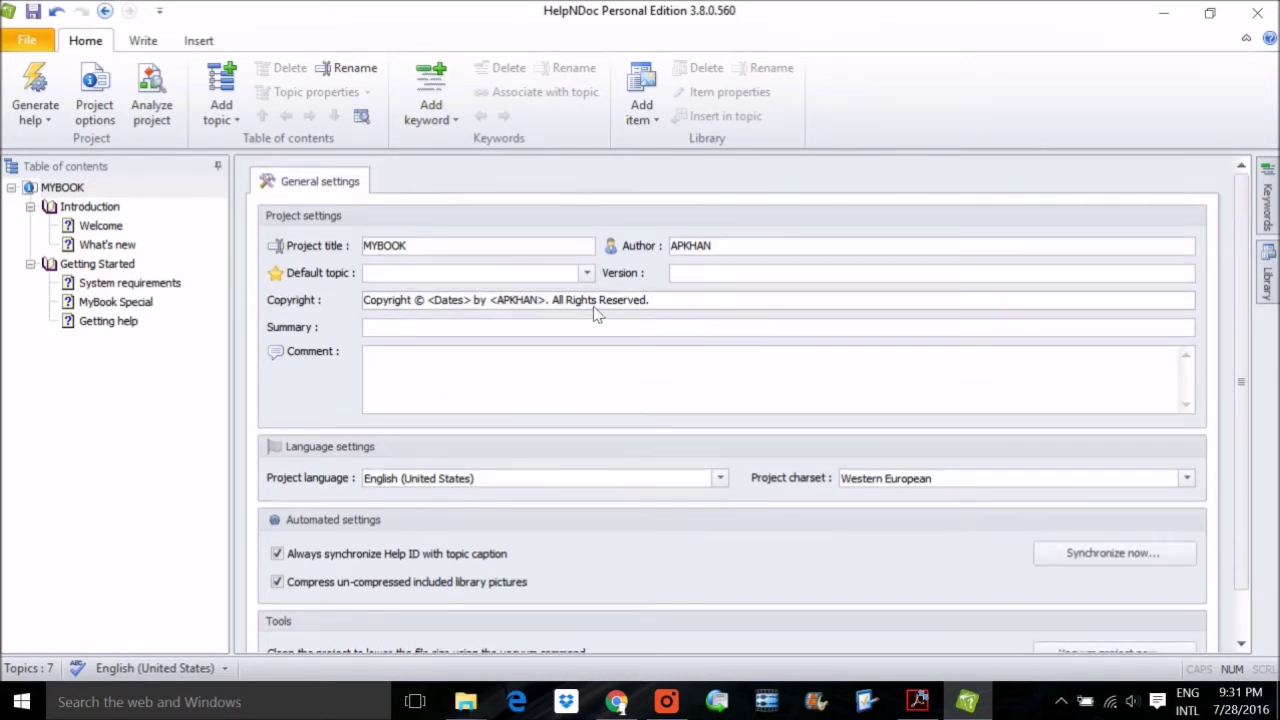
left_click(587, 273)
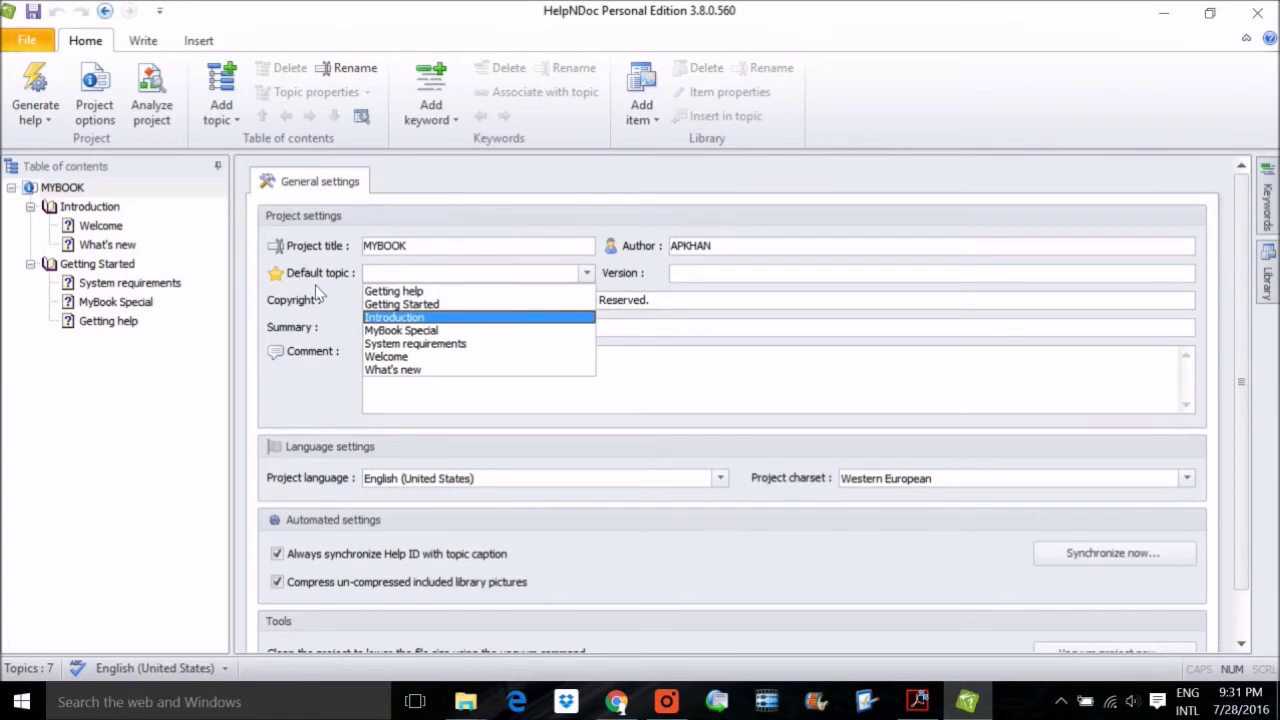
key("Down")
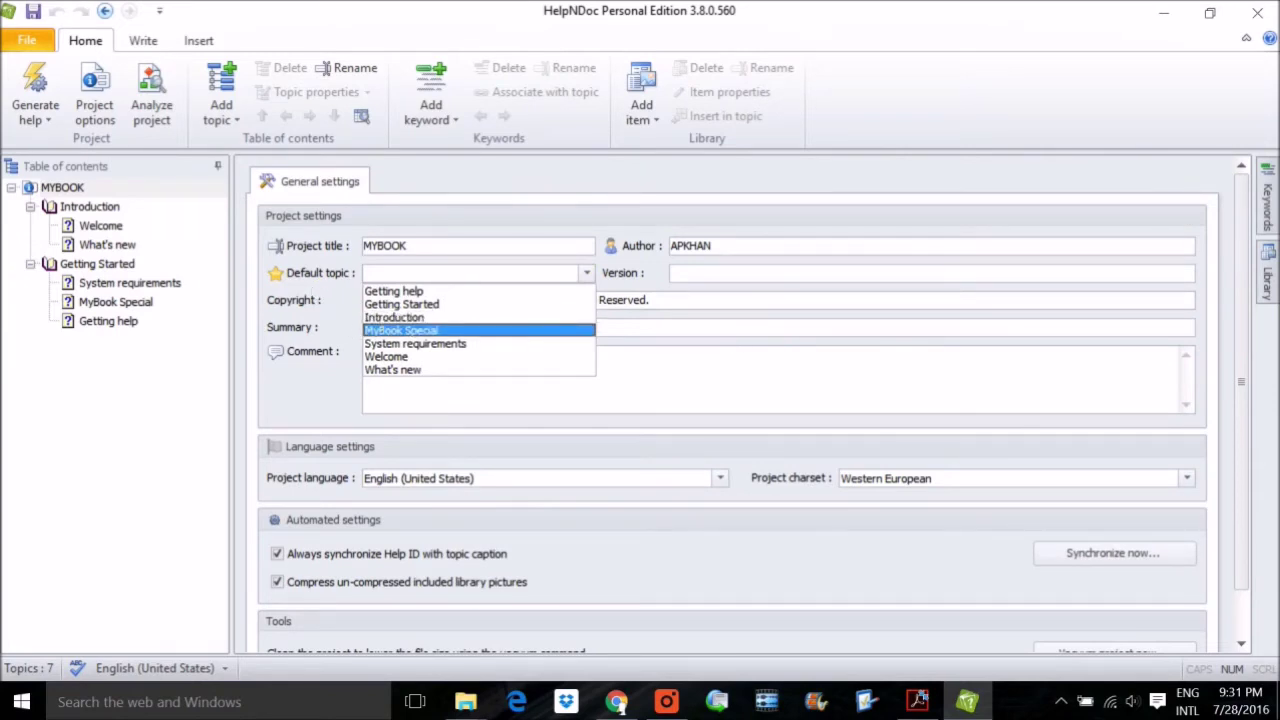
left_click(672, 273)
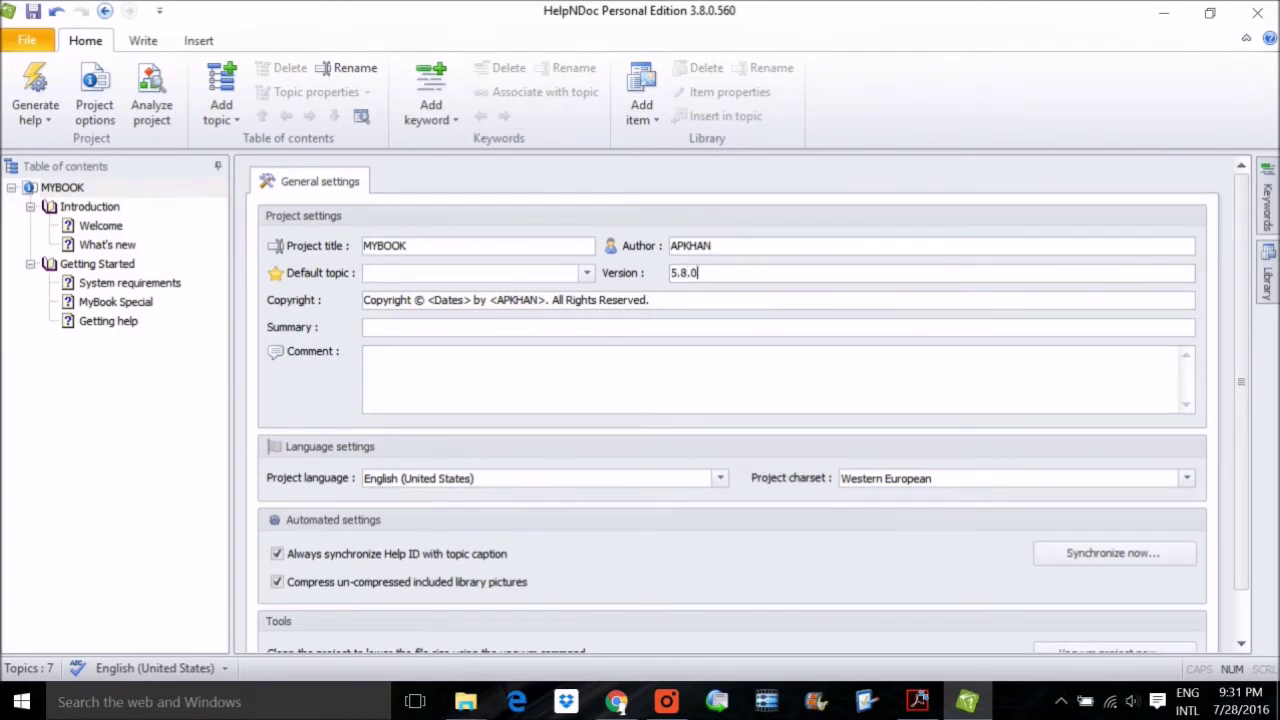
- Save the project as MyBook in the HelpNDoc Projects folder
scroll(777, 292, "down", 2)
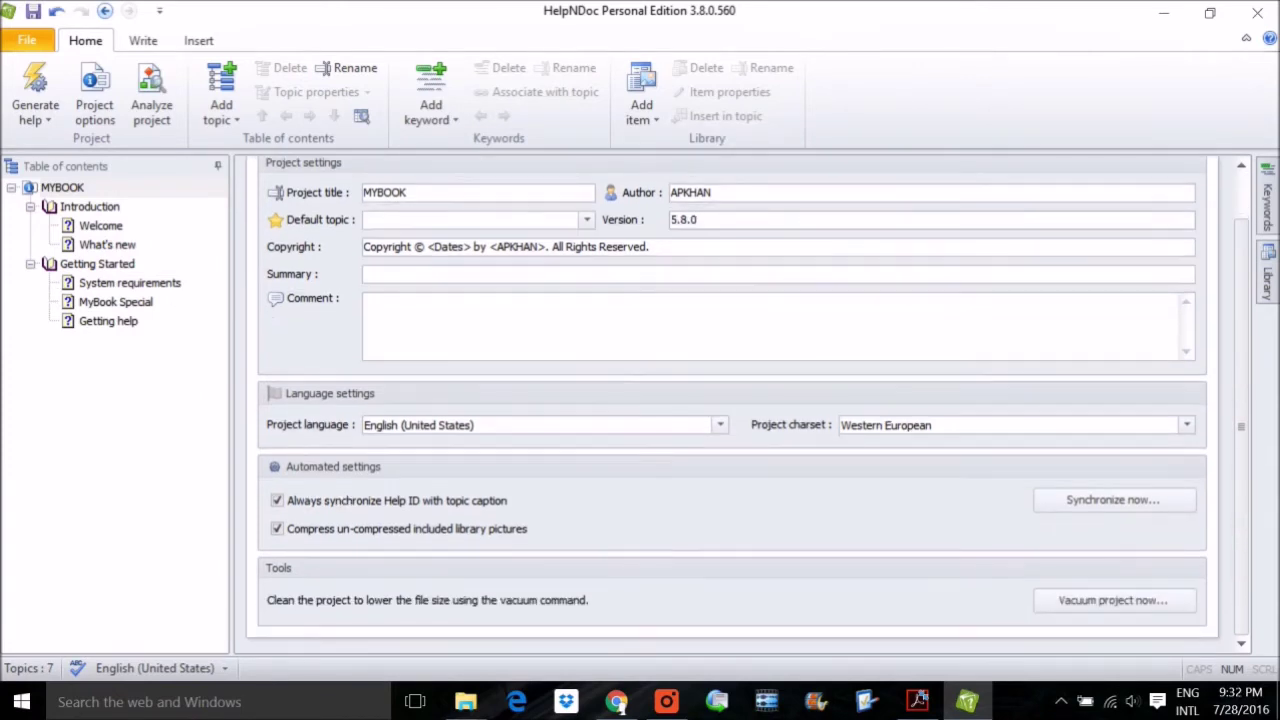
scroll(634, 449, "up", 2)
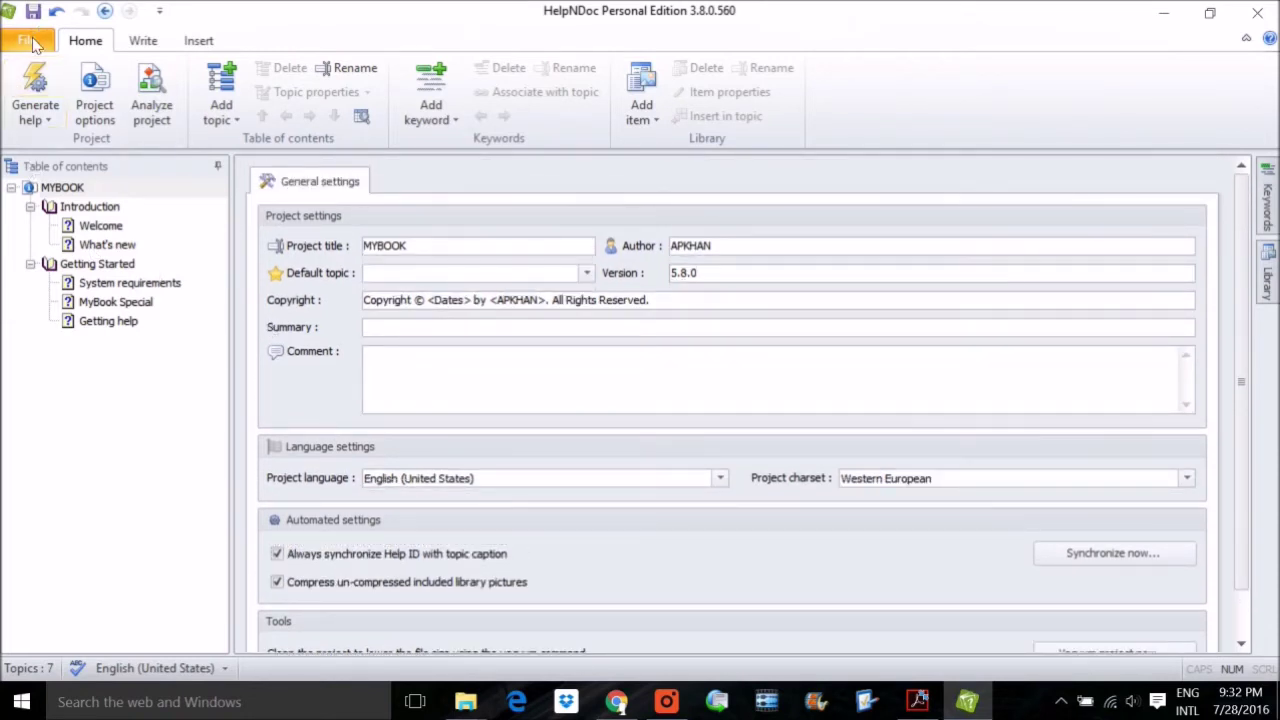
key("ctrl+s")
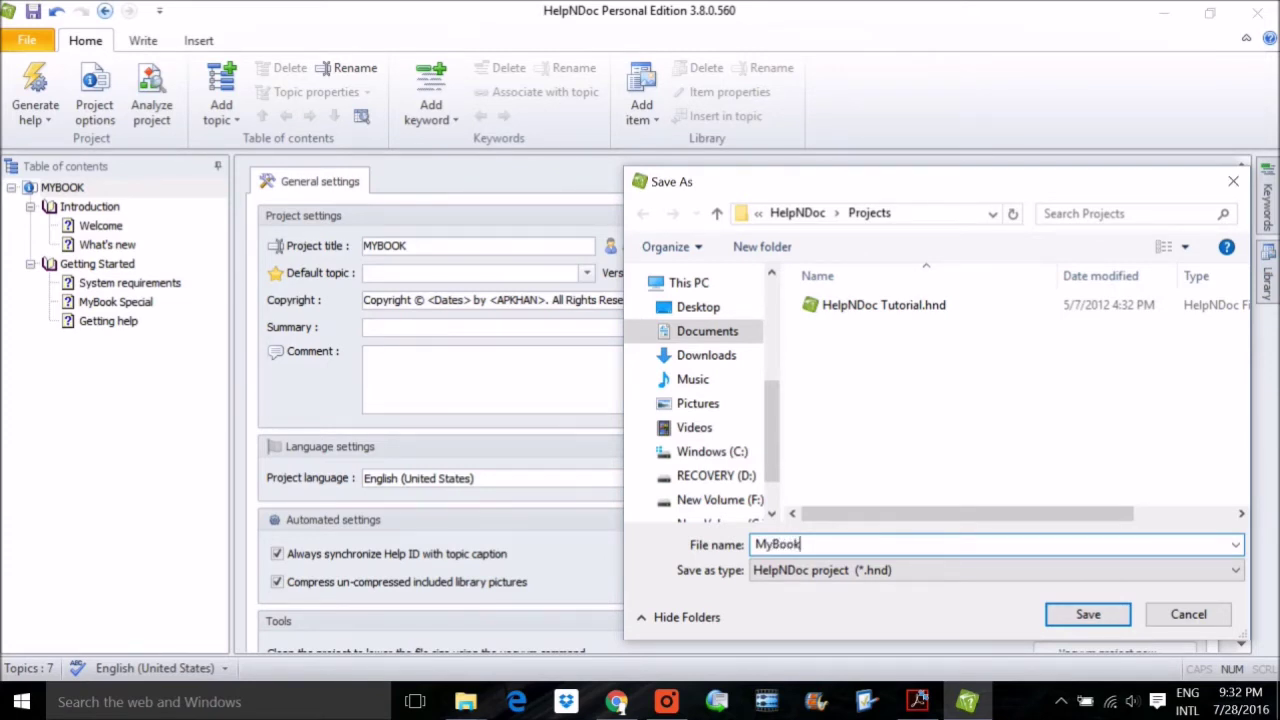
left_click(1110, 620)
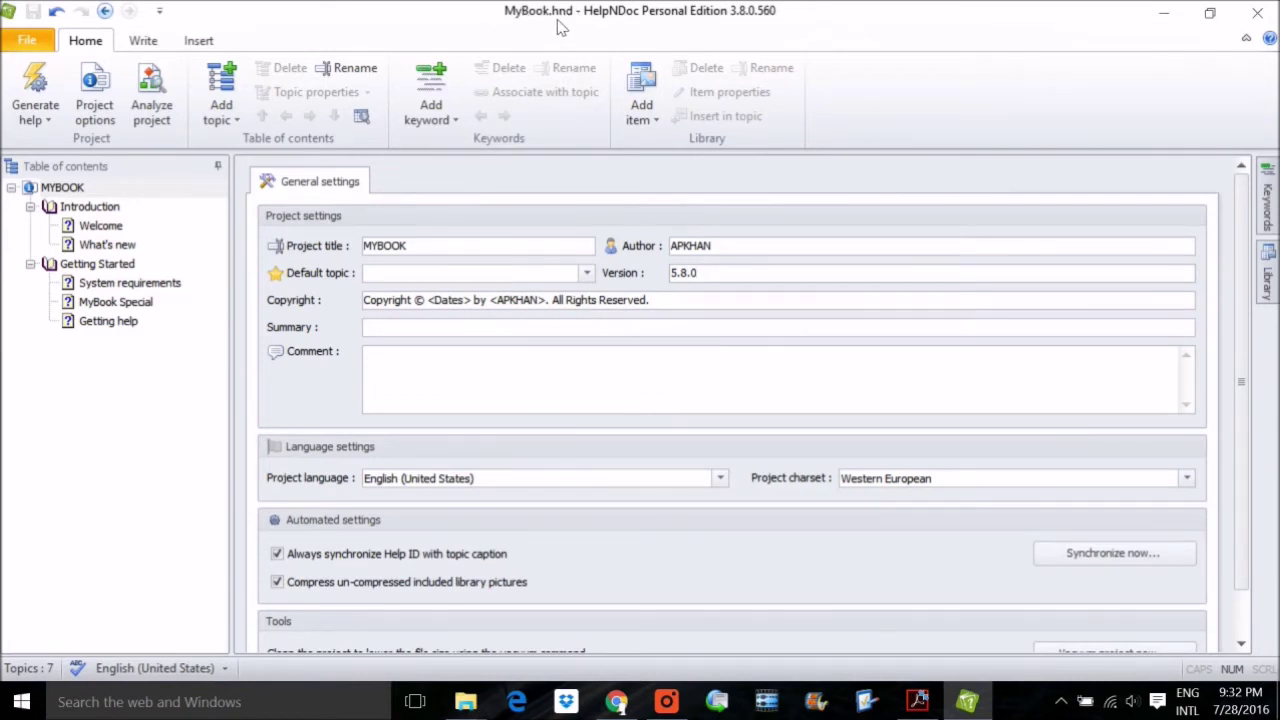
- Look through the topics from Introduction to System requirements in the table of contents
left_click(105, 228)
left_click(97, 210)
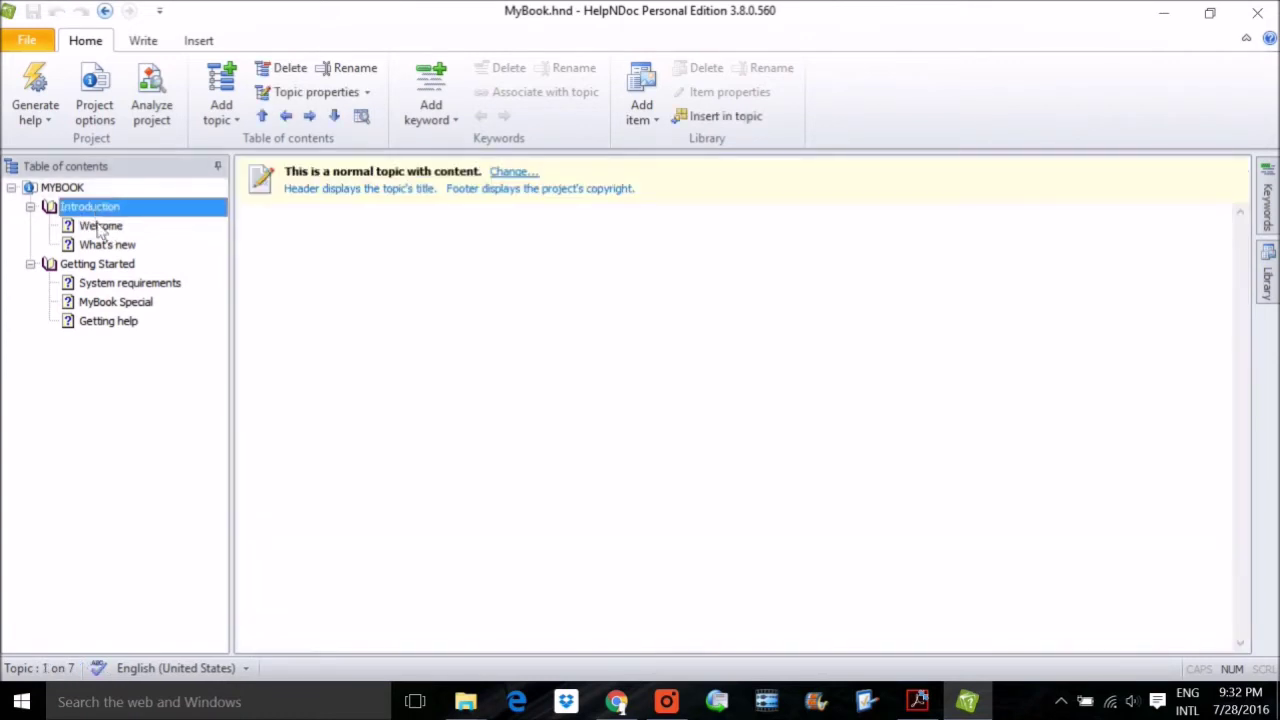
left_click(100, 228)
left_click(105, 246)
left_click(107, 264)
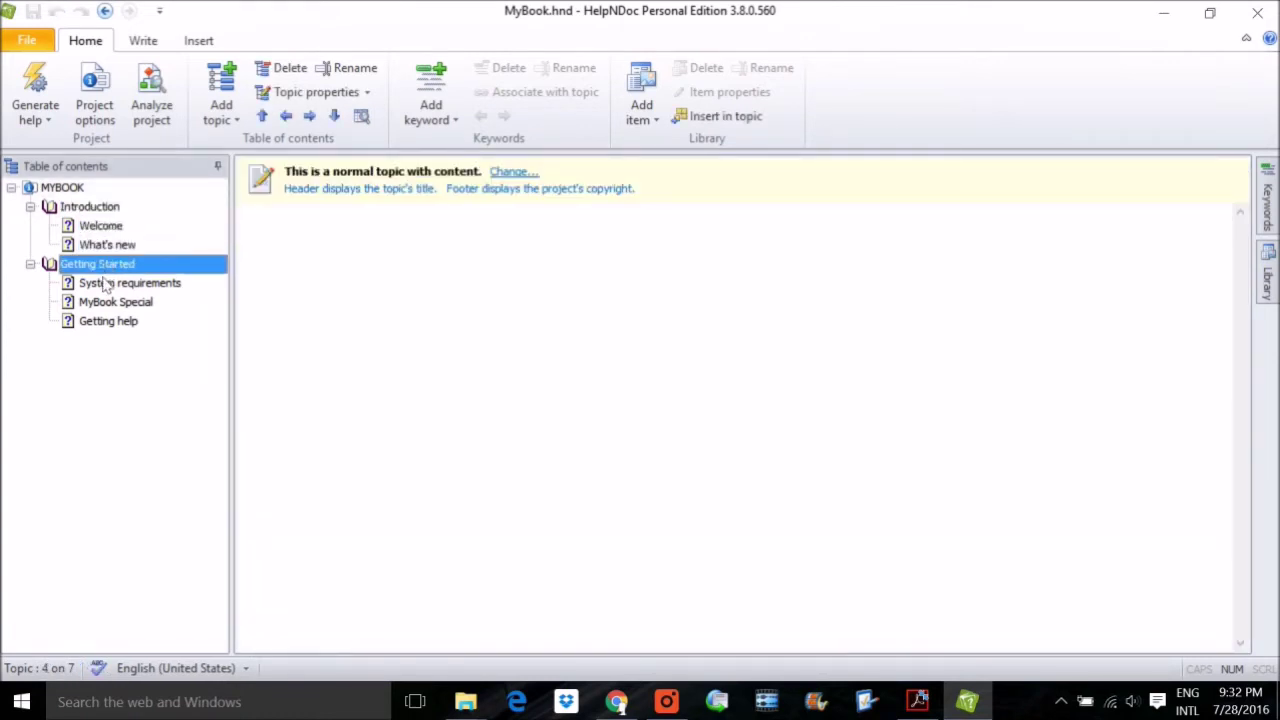
left_click(108, 284)
- Copy the first Preface paragraph from the Data Structures PDF in Acrobat Reader and paste it into HelpNDoc's Introduction topic
double_click(82, 207)
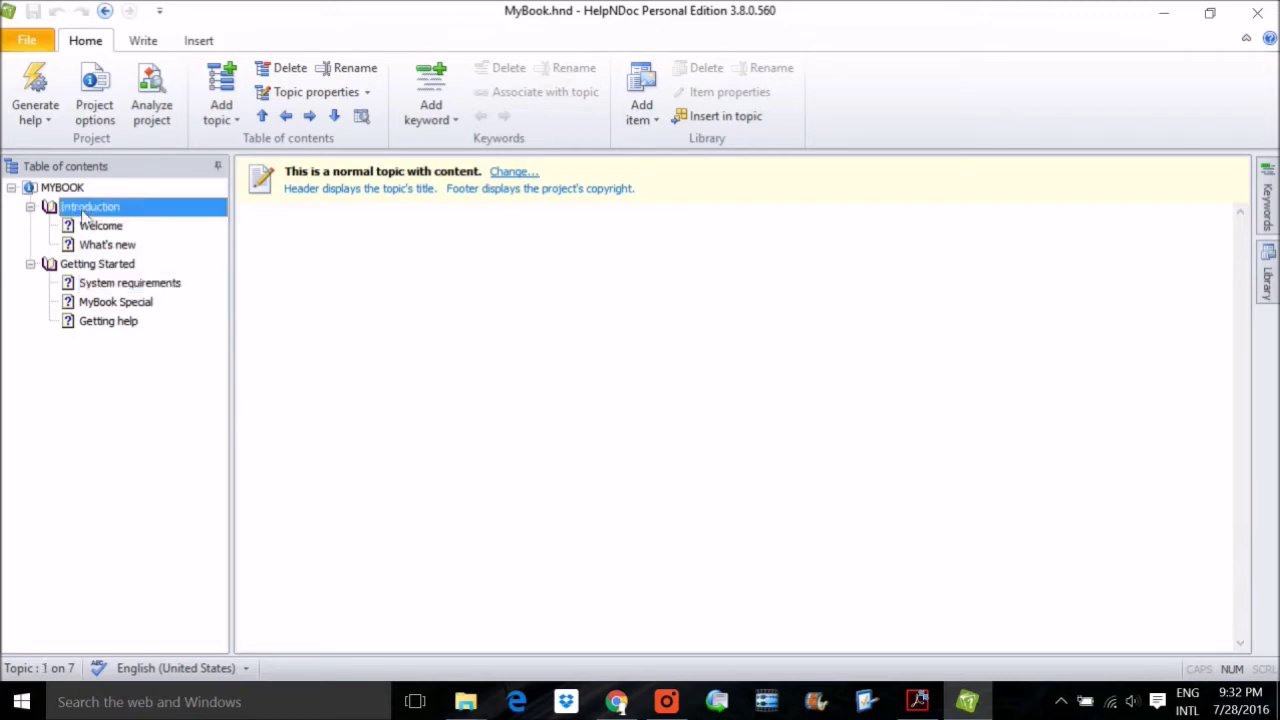
left_click(30, 207)
left_click(938, 710)
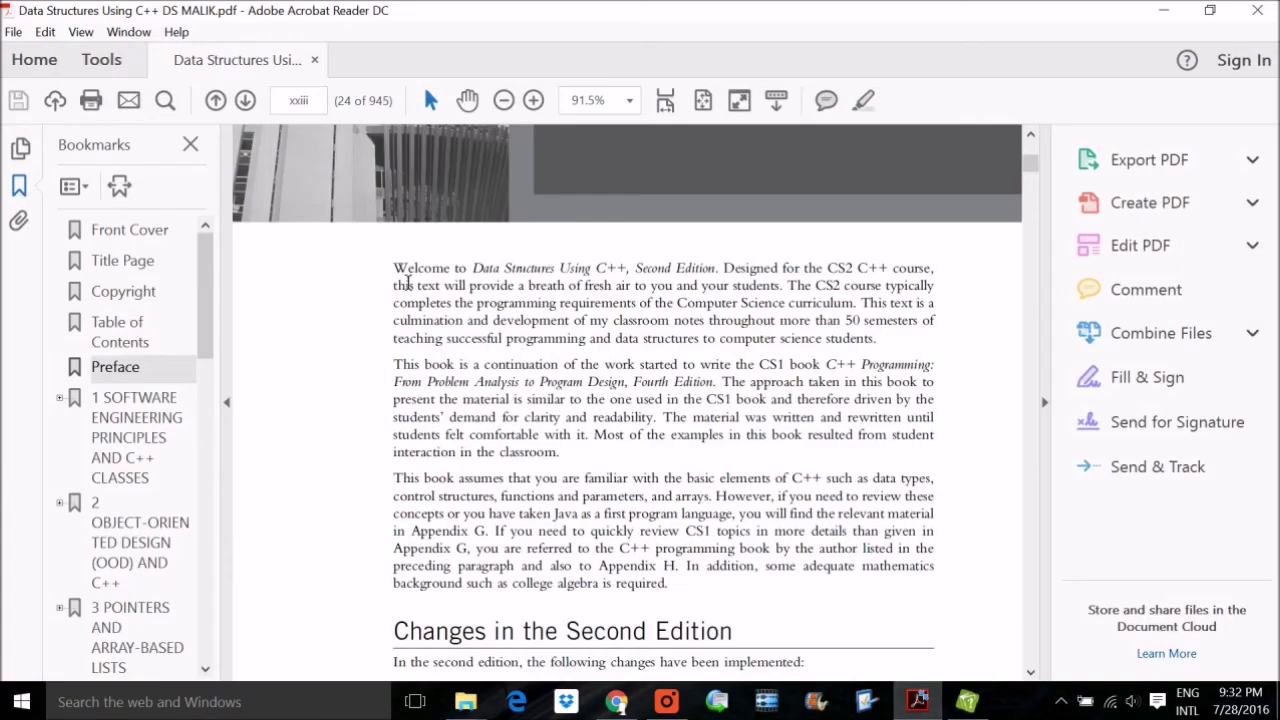
left_click_drag(395, 277, 865, 343)
key("ctrl+c")
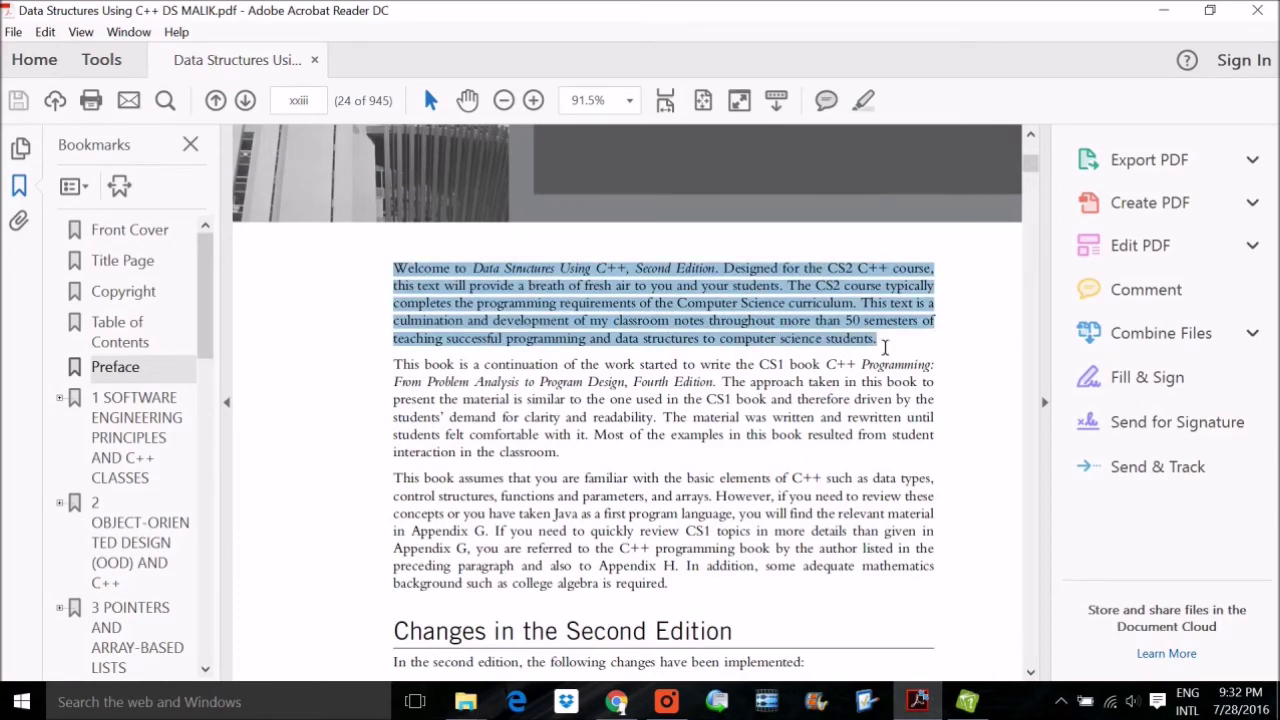
key("alt+Tab")
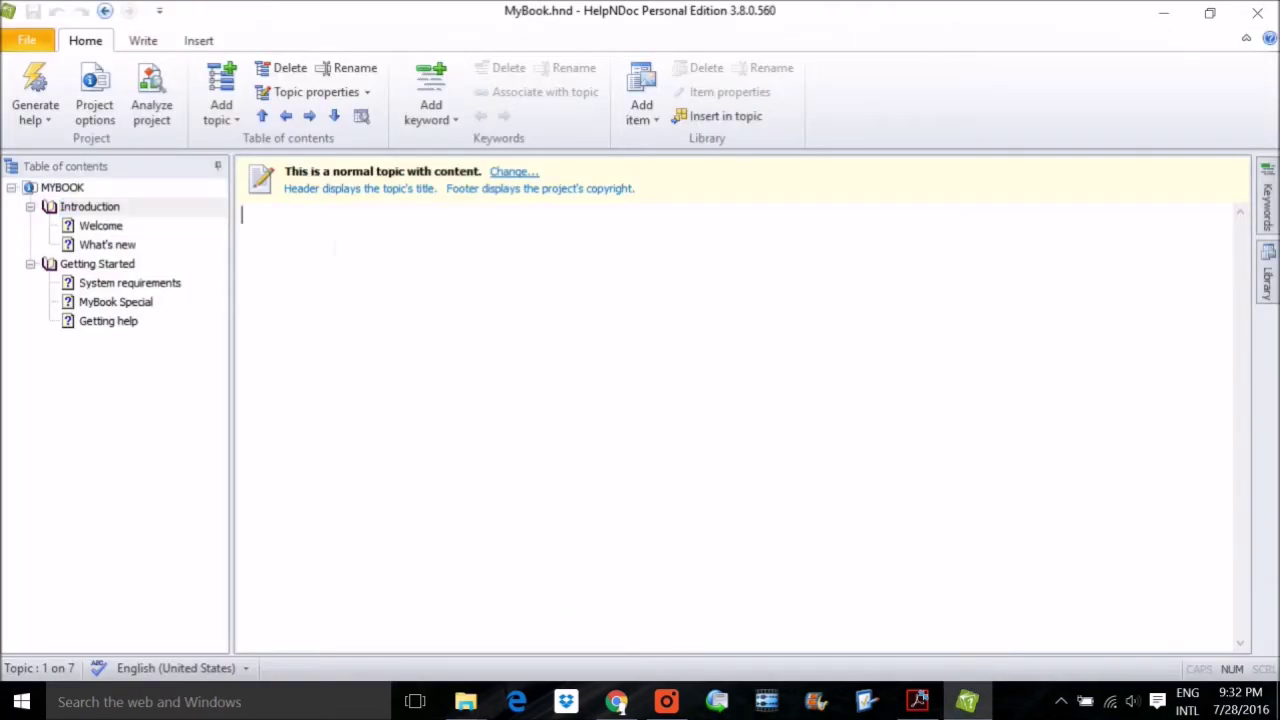
key("ctrl+v")
- Justify the Introduction topic's paragraph, set its font size to 16 and increase its indent by one level
left_click_drag(735, 282, 205, 222)
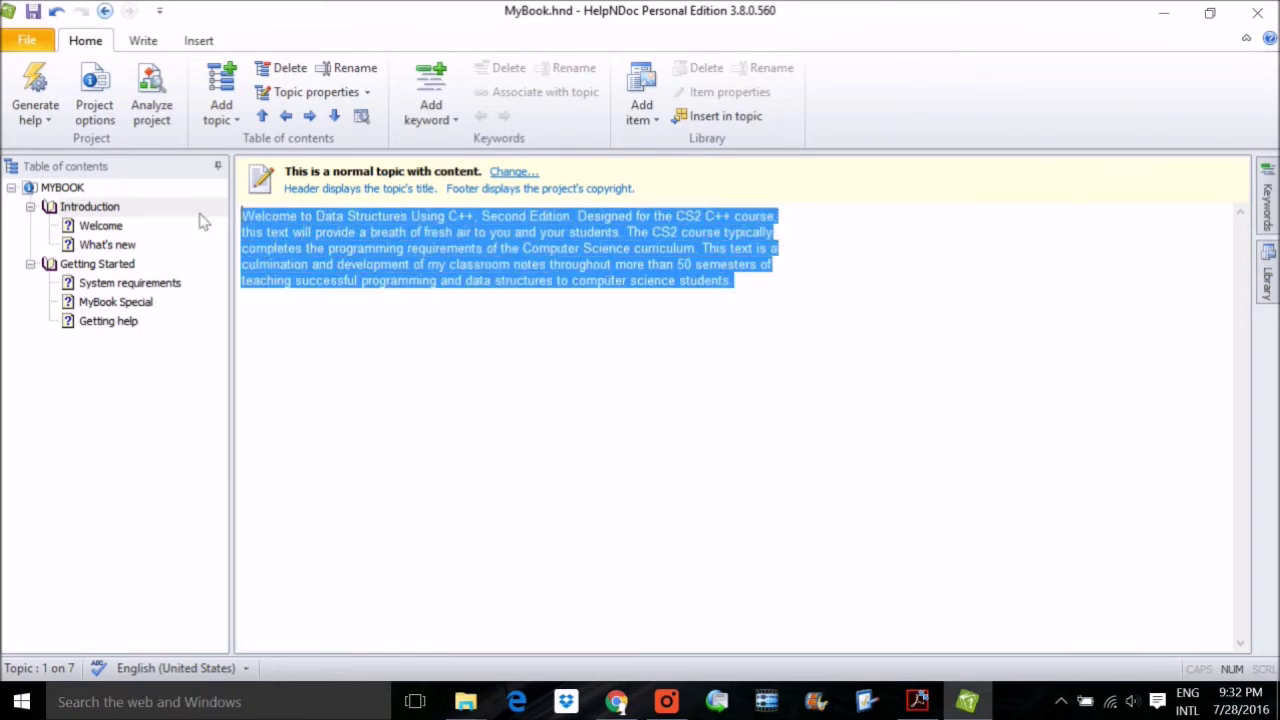
left_click(140, 41)
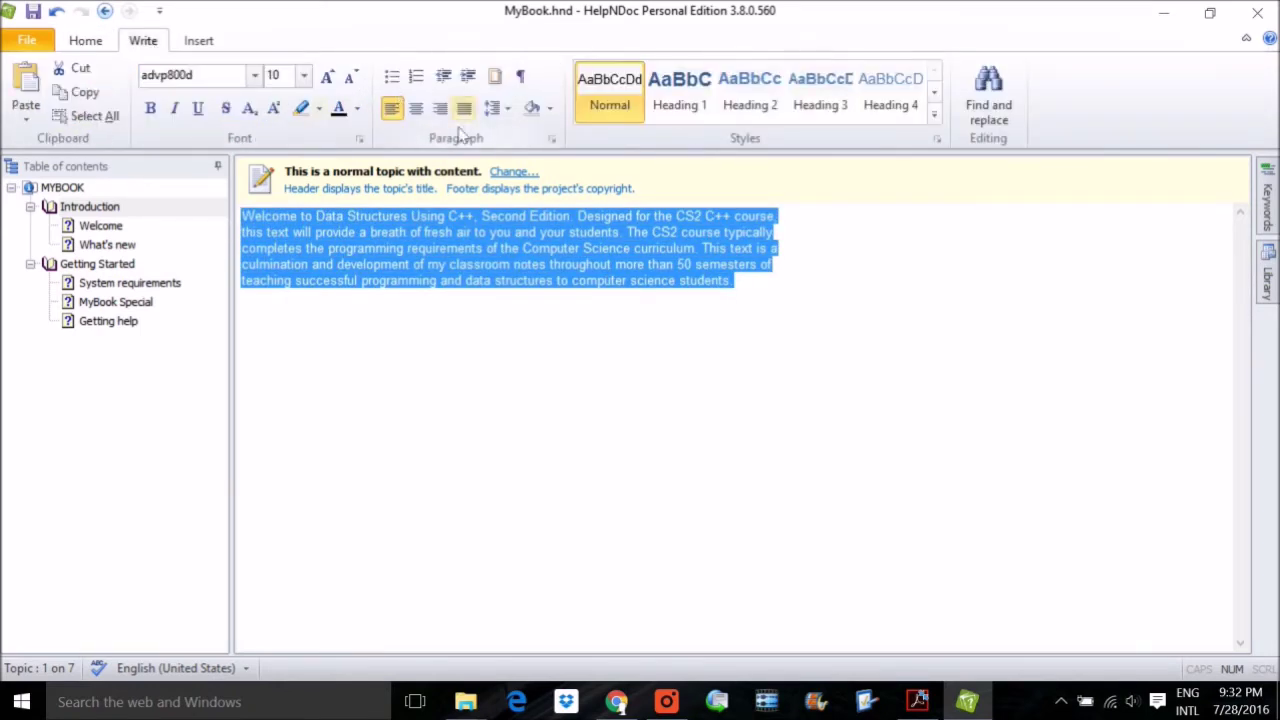
left_click(465, 109)
left_click(304, 78)
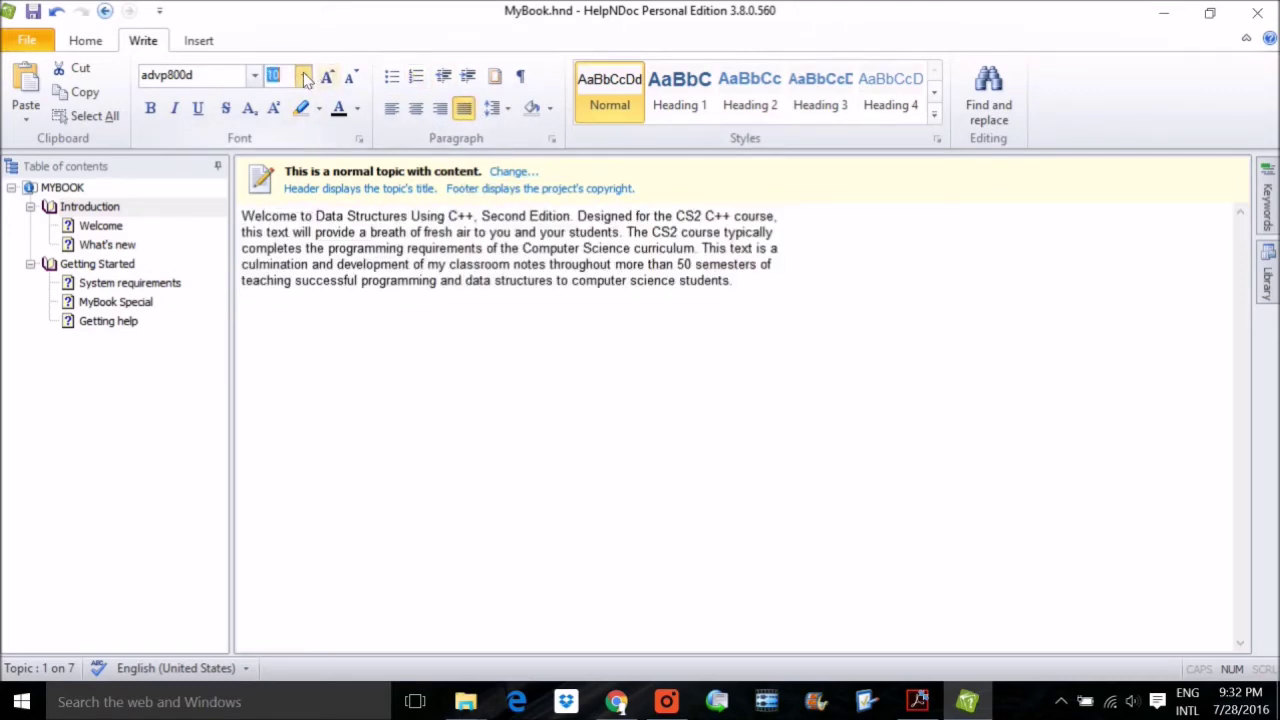
left_click(304, 78)
left_click(285, 193)
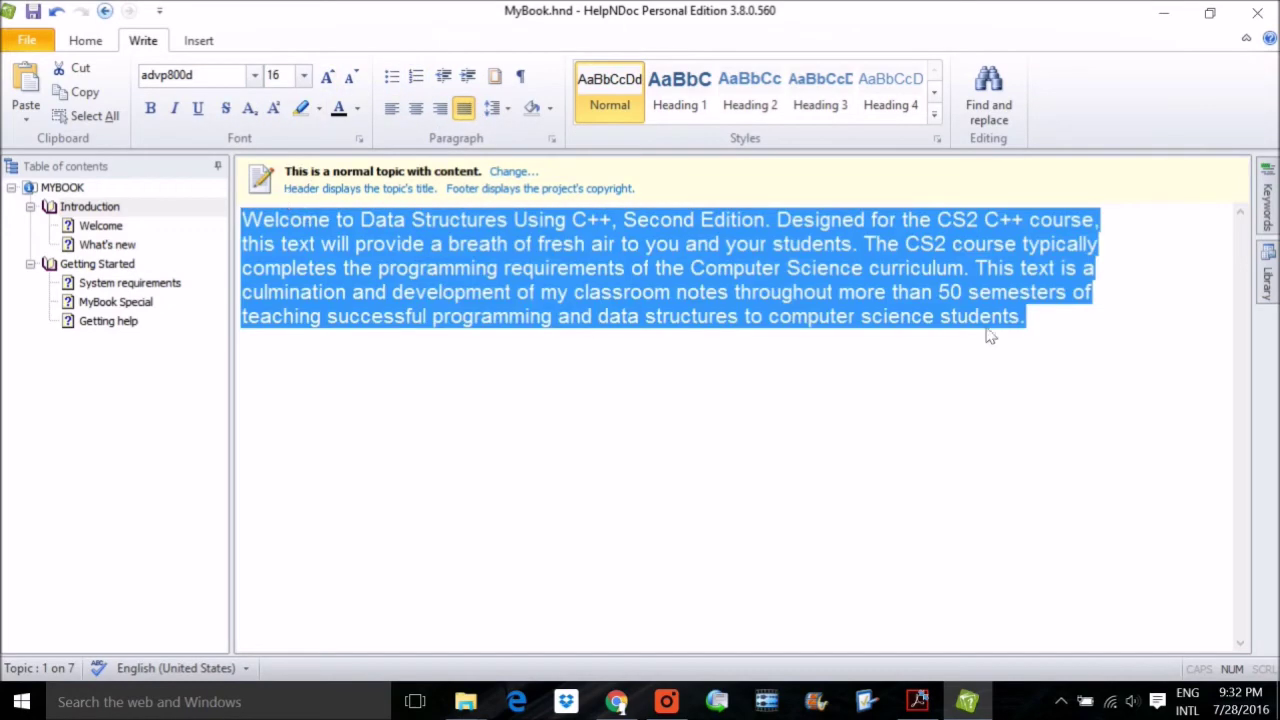
left_click(467, 78)
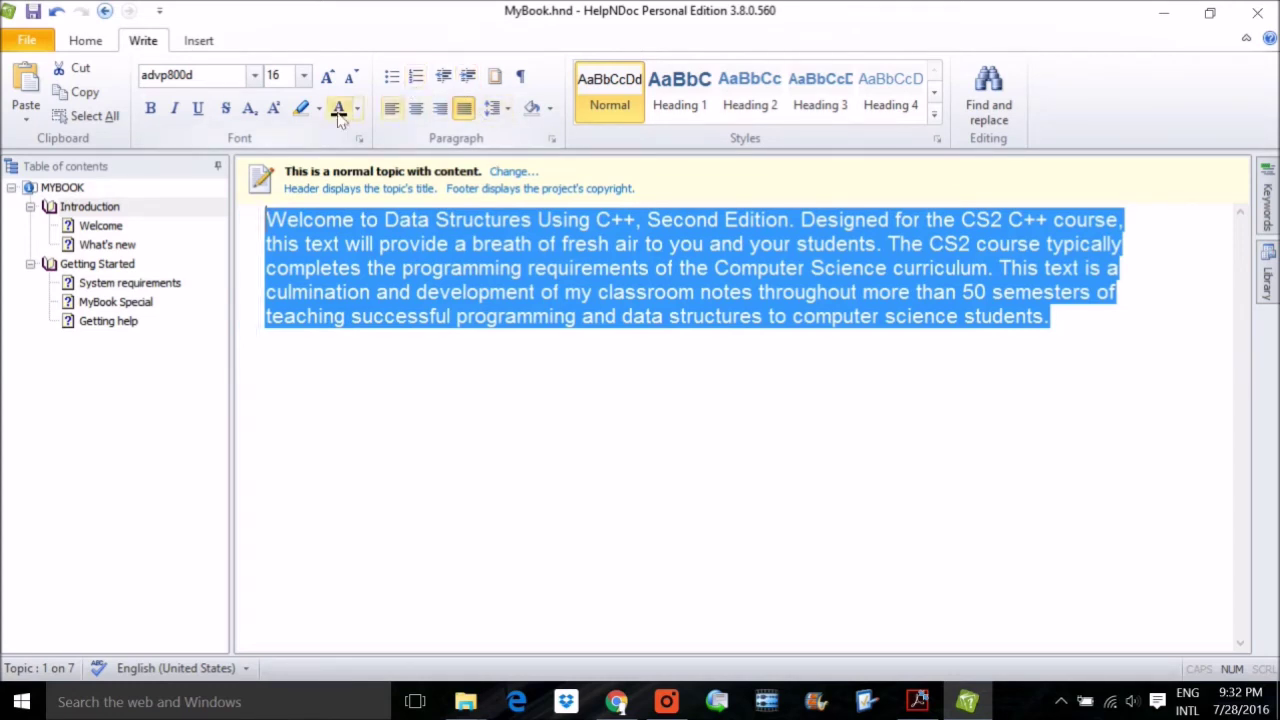
- Enable the ruler in the topic editor through the application options
left_click(45, 44)
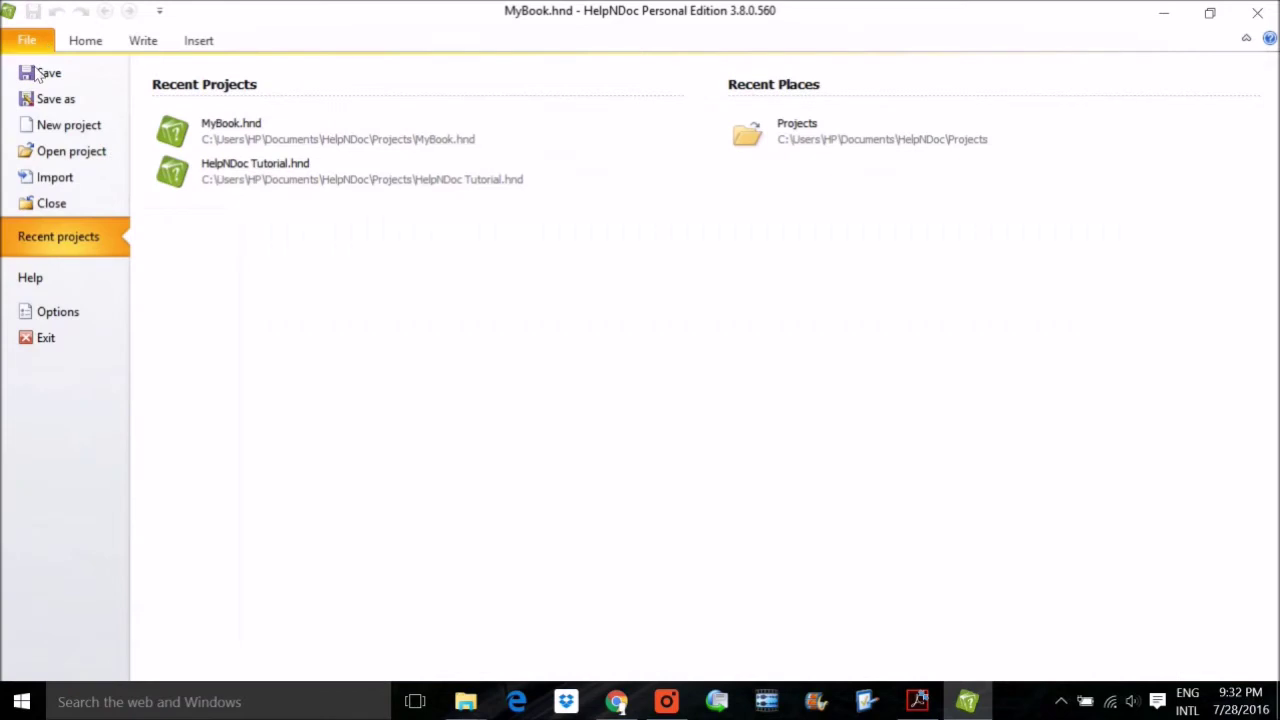
left_click(56, 311)
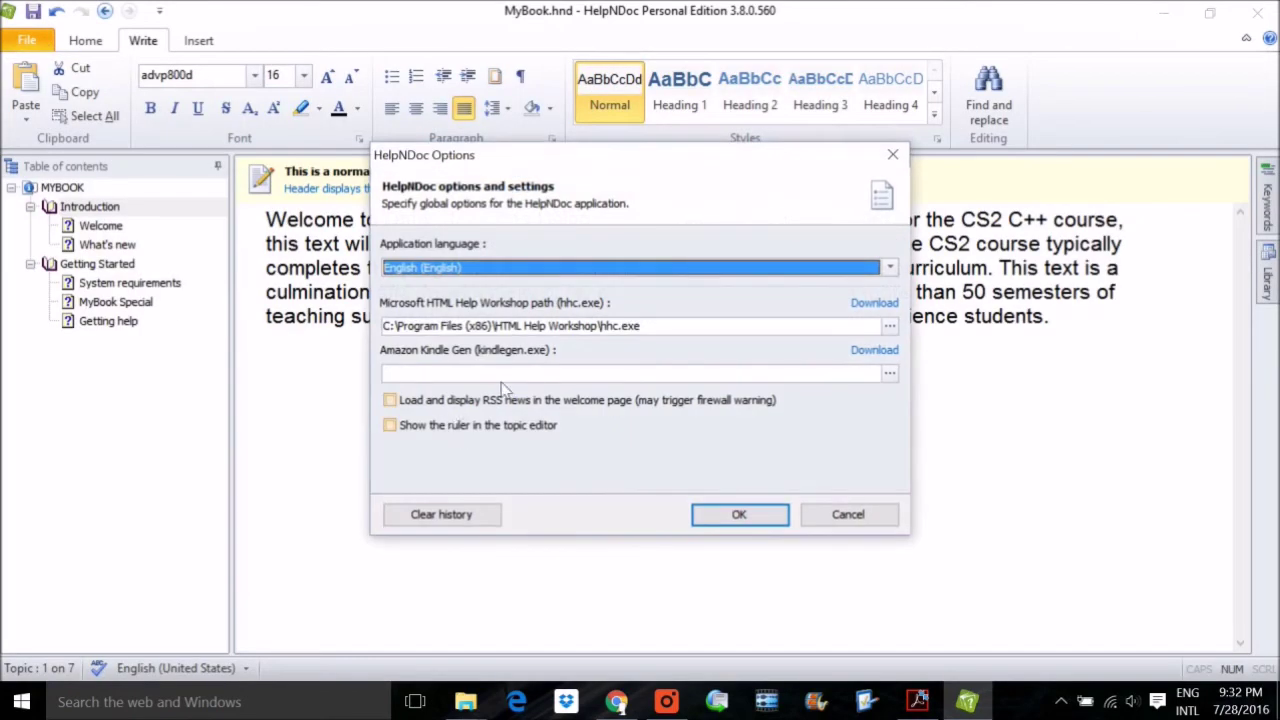
left_click(424, 428)
left_click(745, 516)
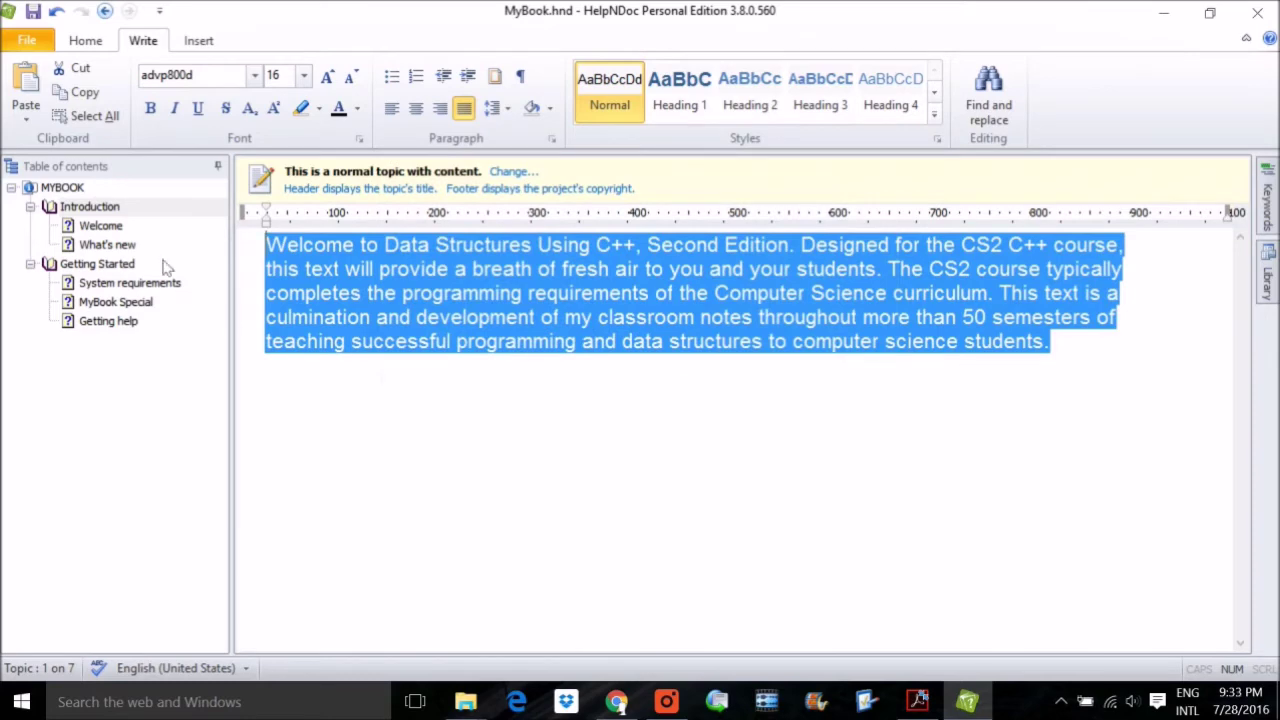
- Copy the second Preface paragraph from the PDF in Acrobat Reader and paste it into HelpNDoc's Welcome topic
left_click(121, 230)
key("alt+Tab")
left_click(508, 394)
left_click_drag(393, 376, 555, 458)
key("ctrl+c")
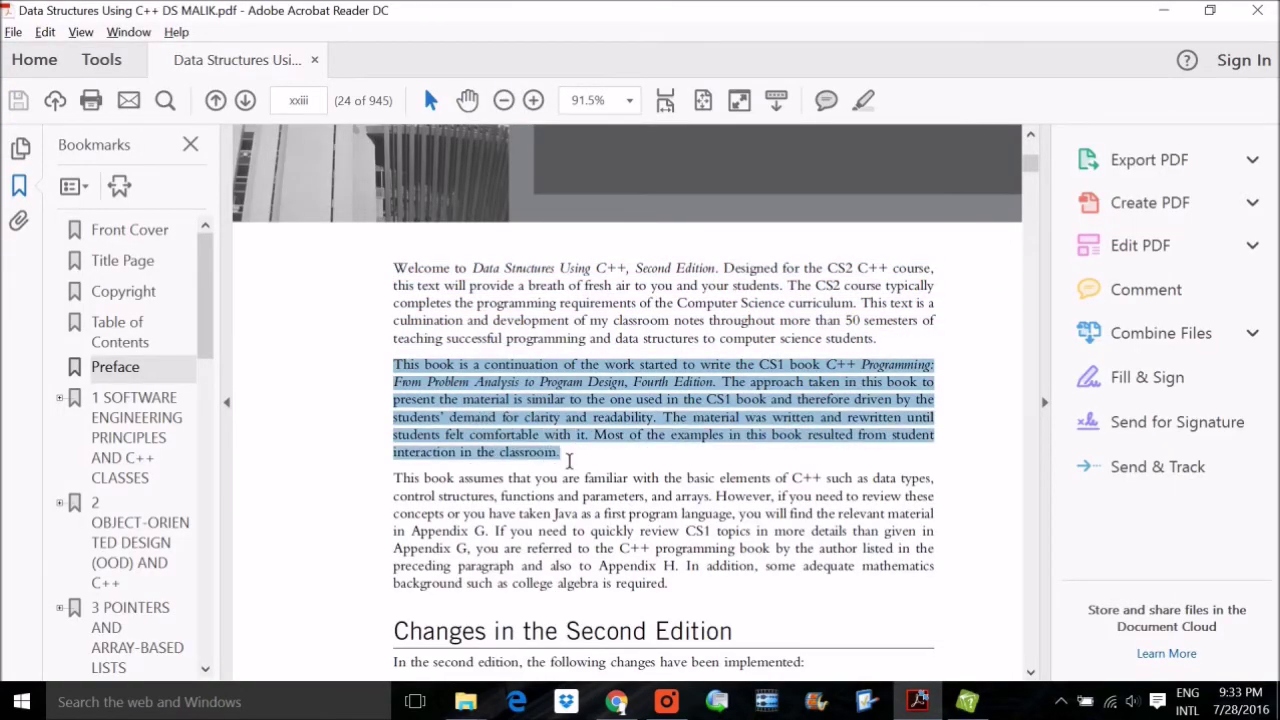
key("alt+Tab")
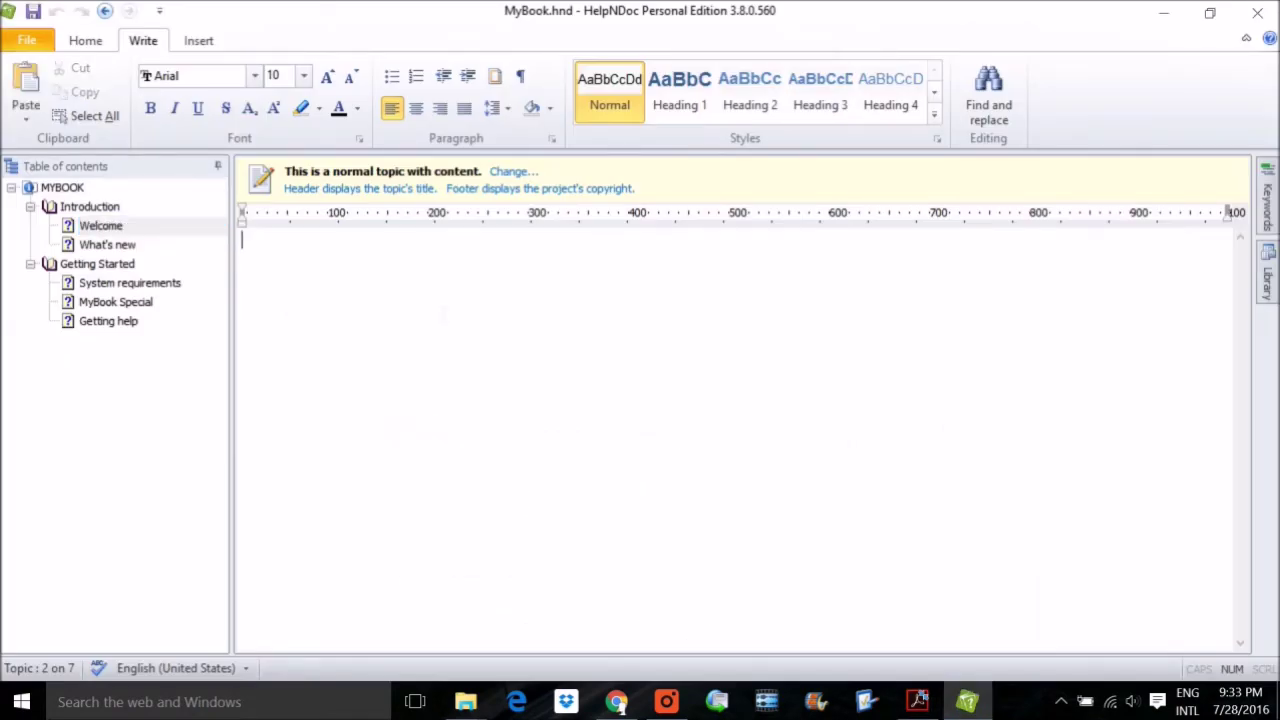
key("ctrl+v")
- Copy the third Preface paragraph from the PDF in Acrobat Reader and paste it into HelpNDoc's What's new topic
key("alt+Tab")
left_click_drag(401, 484, 680, 603)
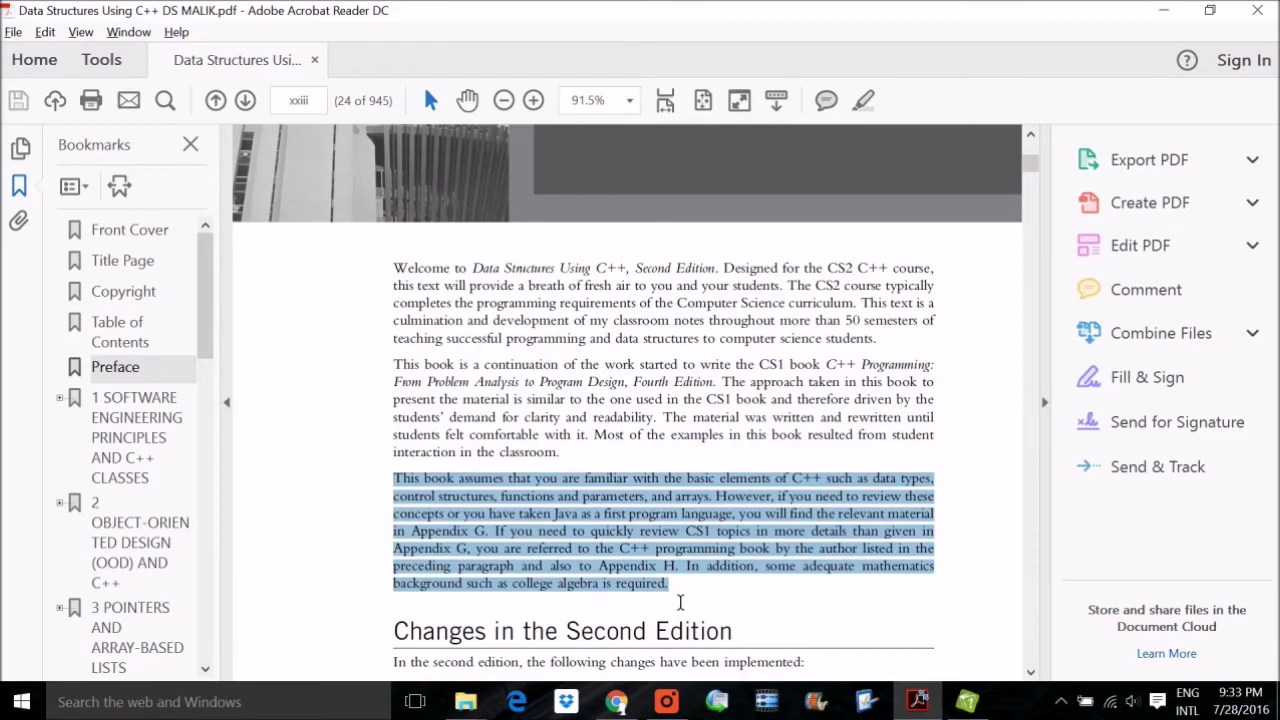
key("alt+Tab")
left_click(110, 247)
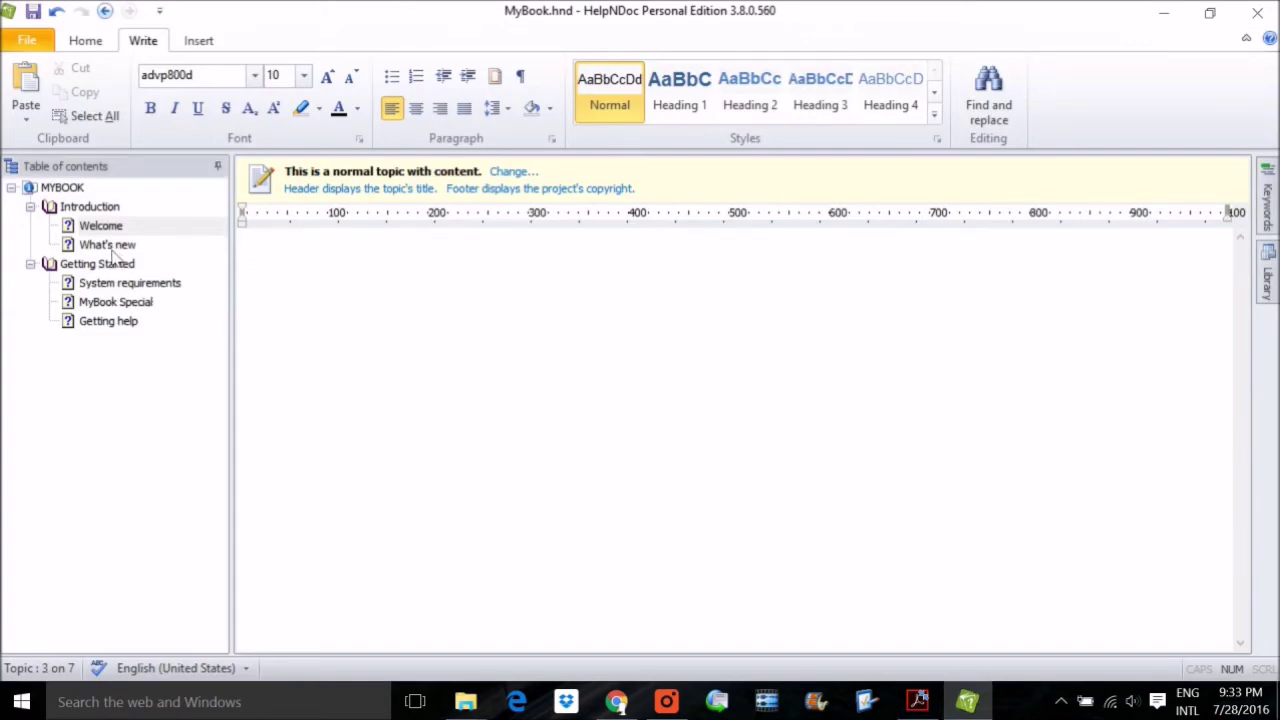
left_click(383, 296)
type("This book assumes that you are familiar with the basic elements of C++ such as data types, control structures, functions and parameters, and arrays. However, if you need to review these concepts or you have taken Java as a first program language, you will find the relevant material in Appendix G. If you need to quickly review CS1 topics in more details than given in Appendix G, you are referred to the C++ programming book by the author listed in the preceding paragraph and also to Appendix H. In addition, some adequate mathematics background such as college algebra is required.")
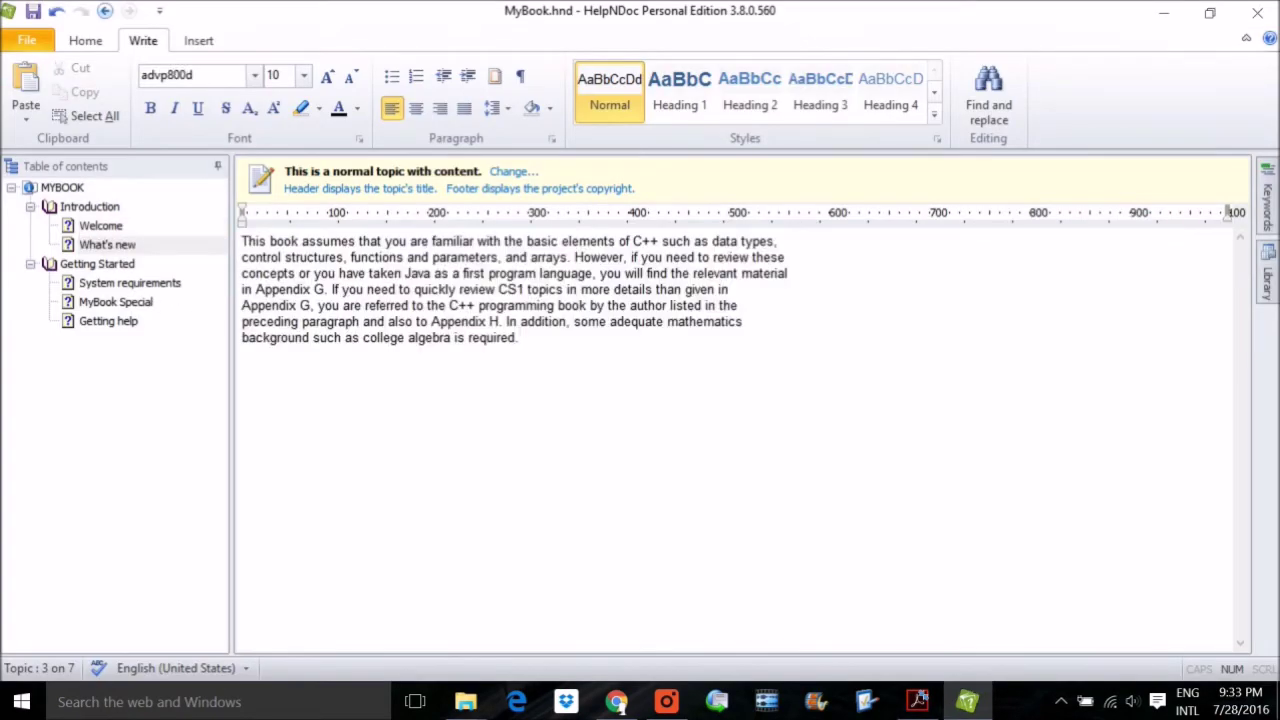
- Add two line breaks after the paragraph in the Introduction topic
left_click(95, 208)
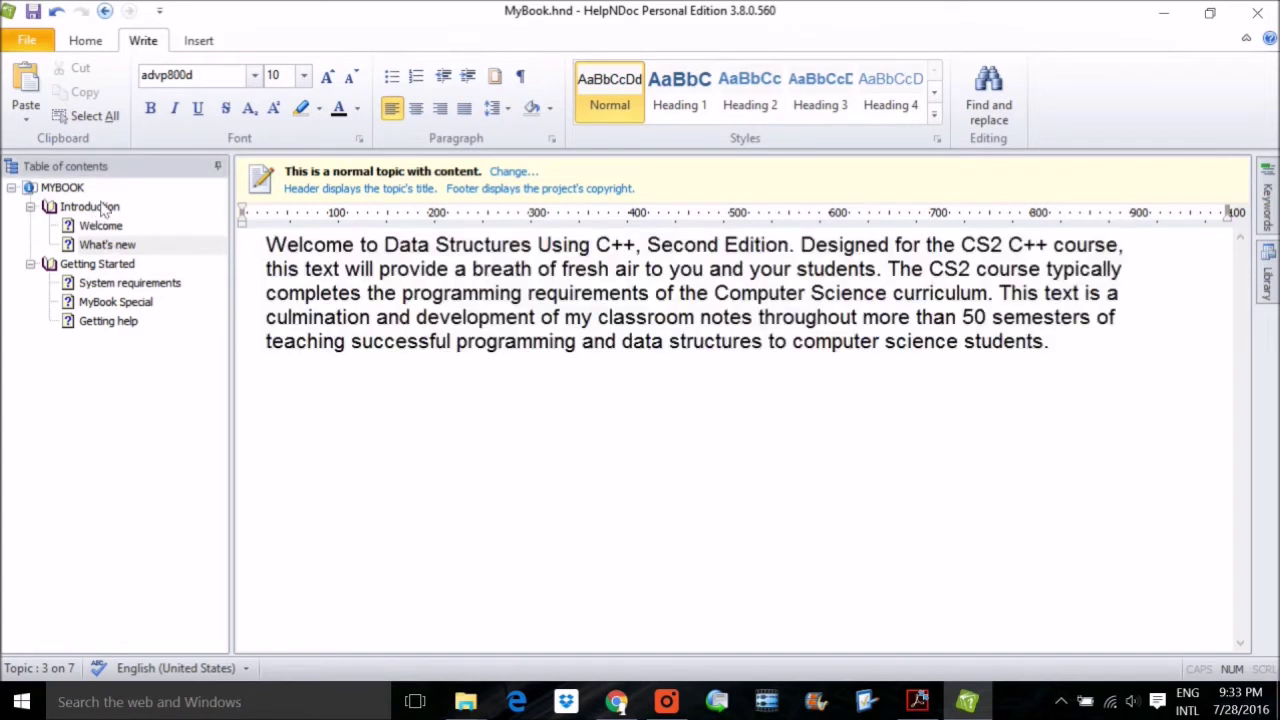
left_click(1048, 341)
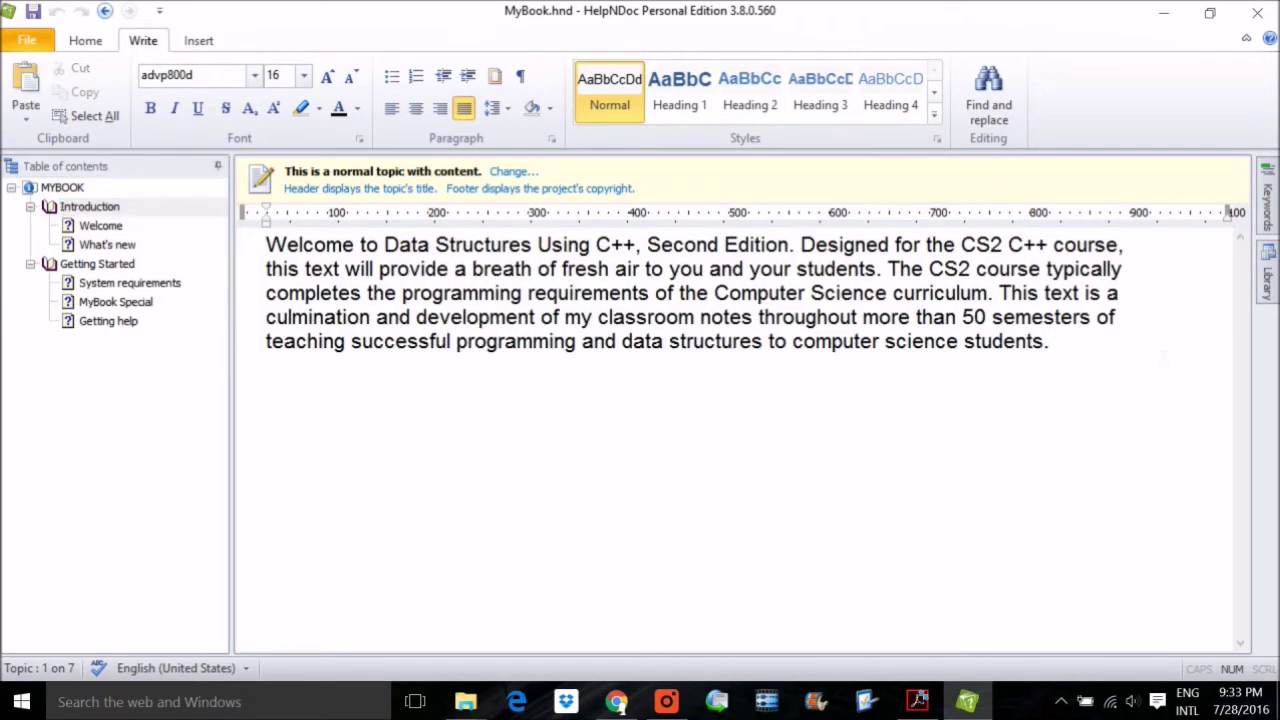
key("Return")
key("Return")
- Insert the picture SIR.jpg from the Saved Pictures folder below the Introduction paragraph, including the file in the project
left_click(26, 41)
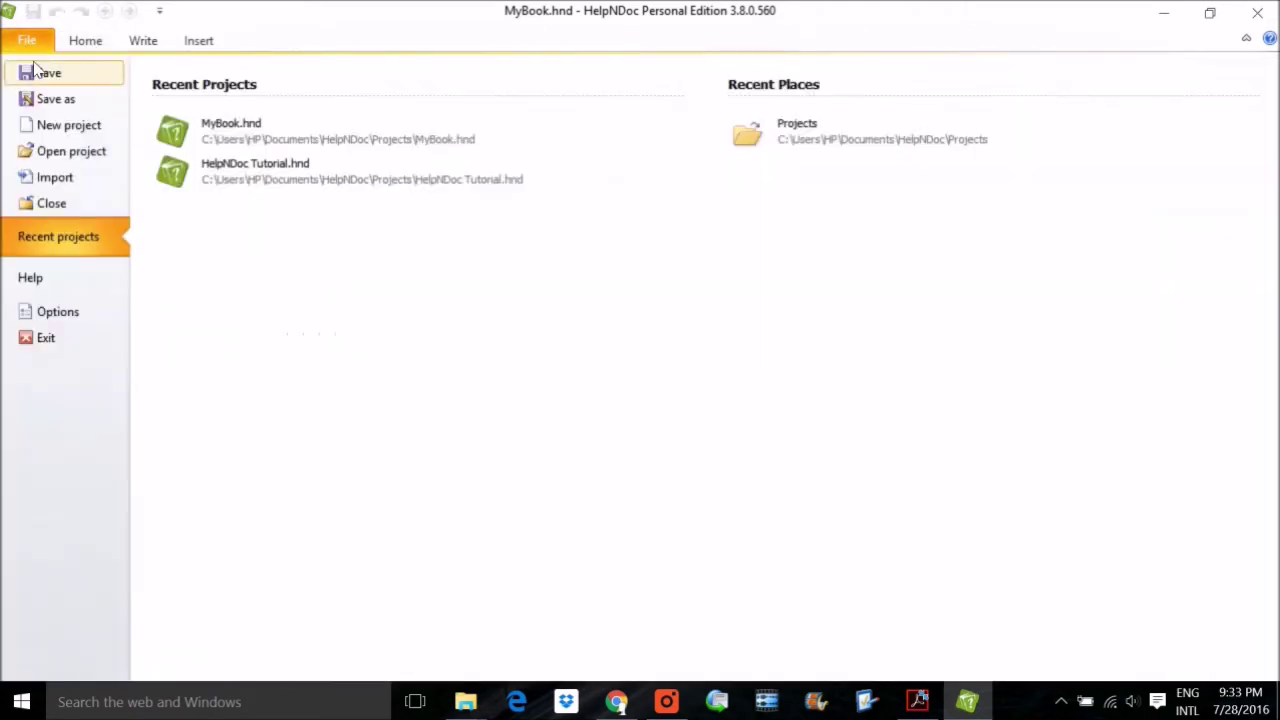
left_click(82, 44)
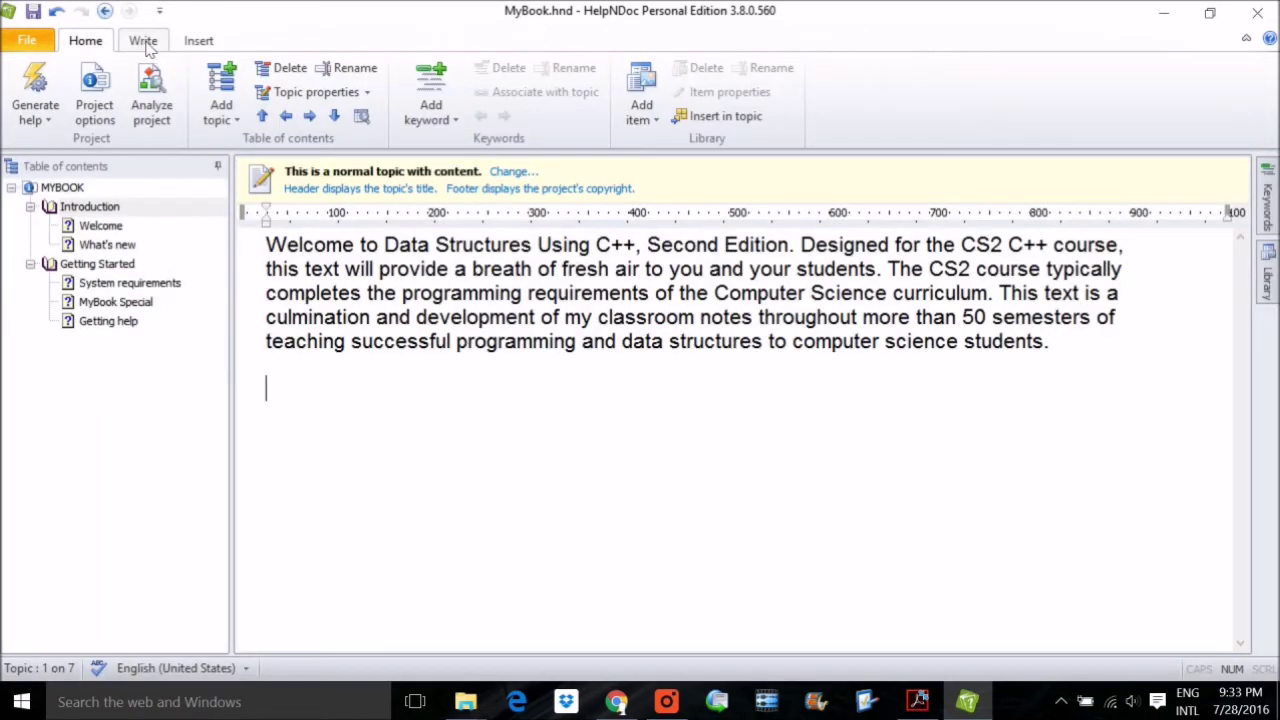
left_click(198, 41)
left_click(34, 112)
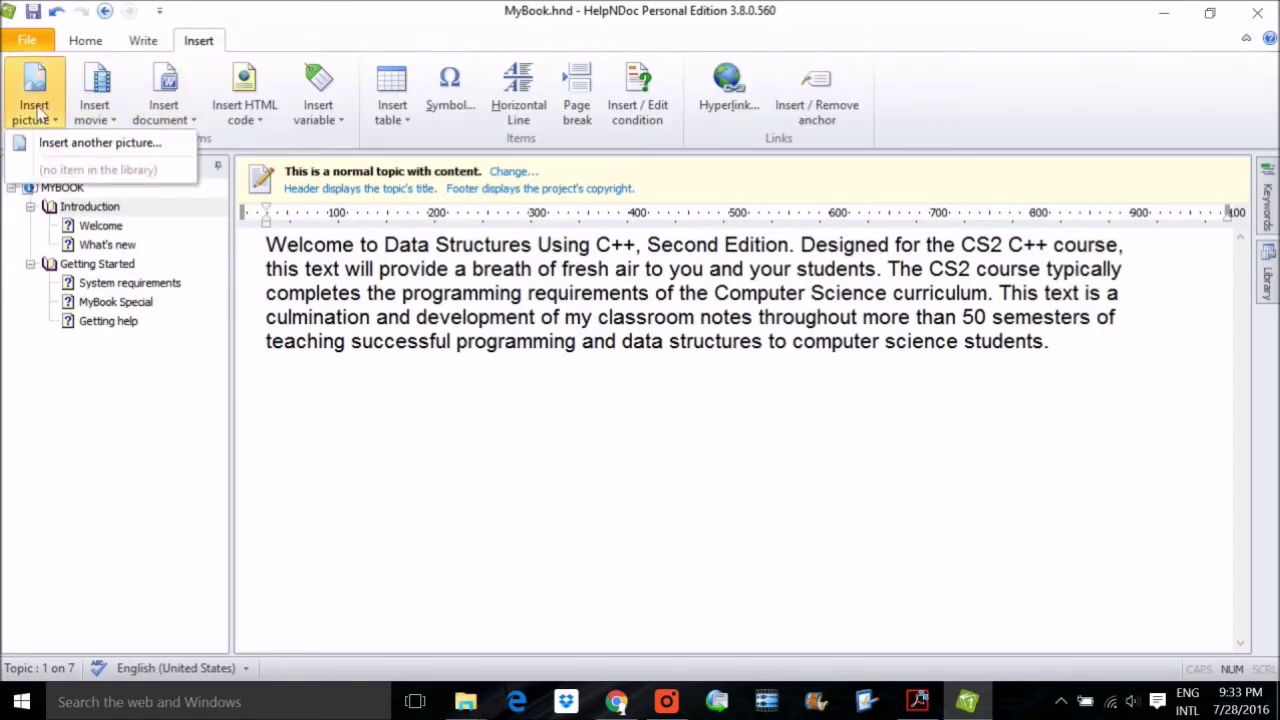
left_click(97, 144)
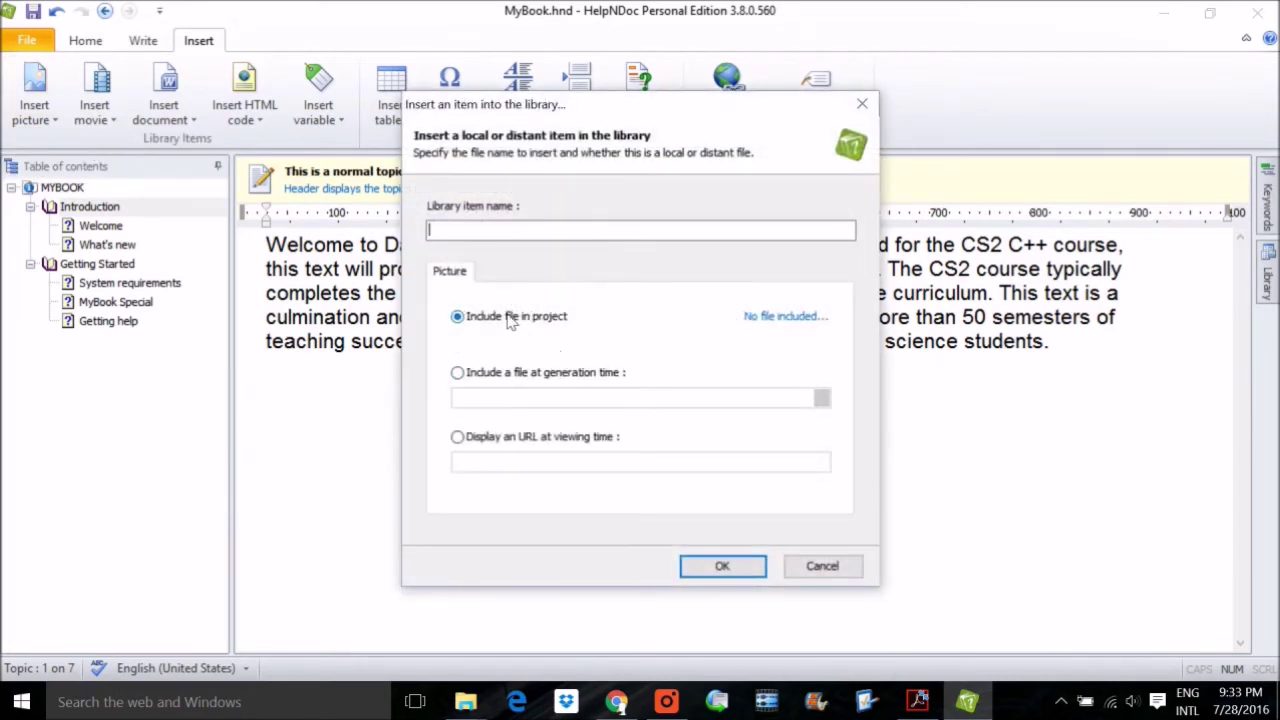
left_click(800, 324)
left_click(803, 367)
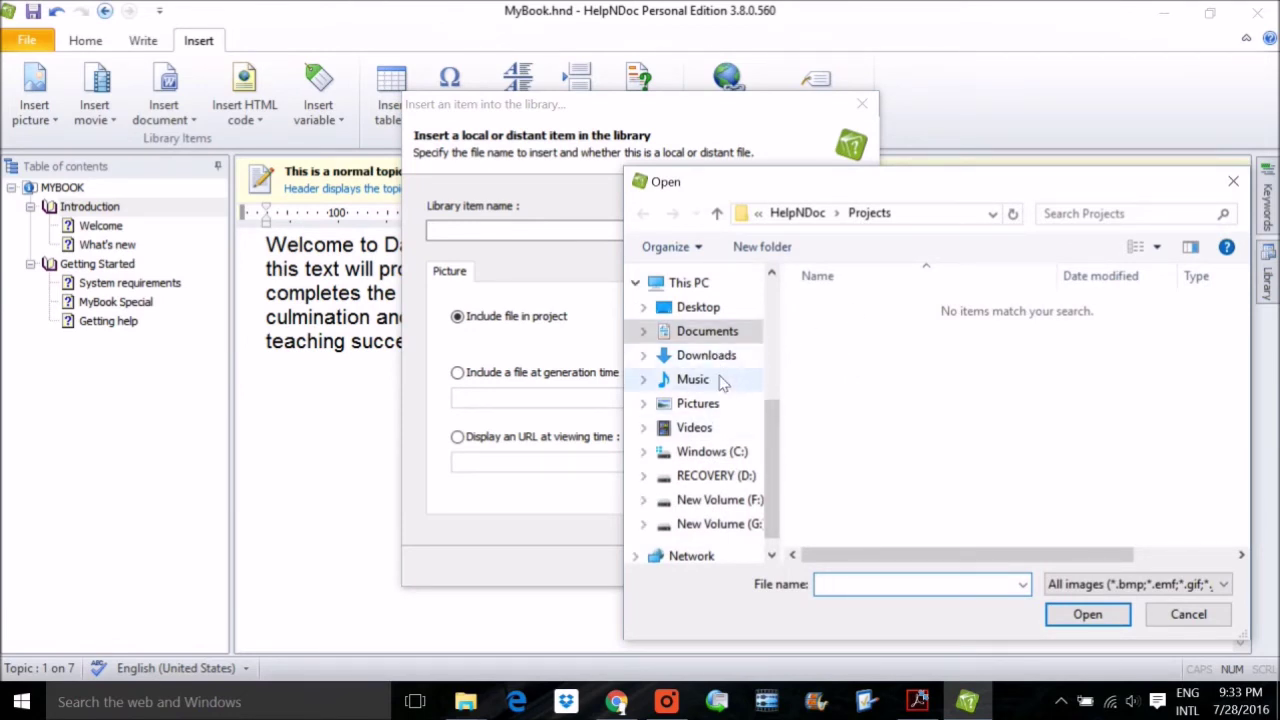
left_click(700, 403)
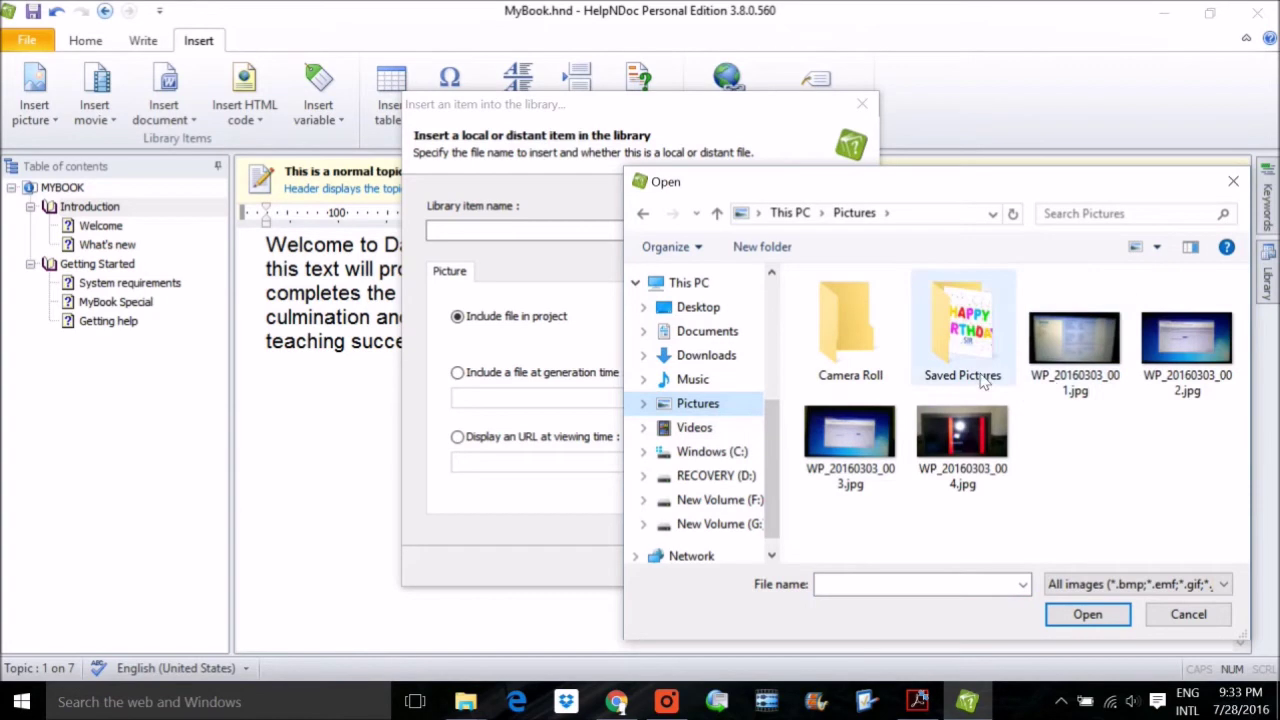
left_click(966, 340)
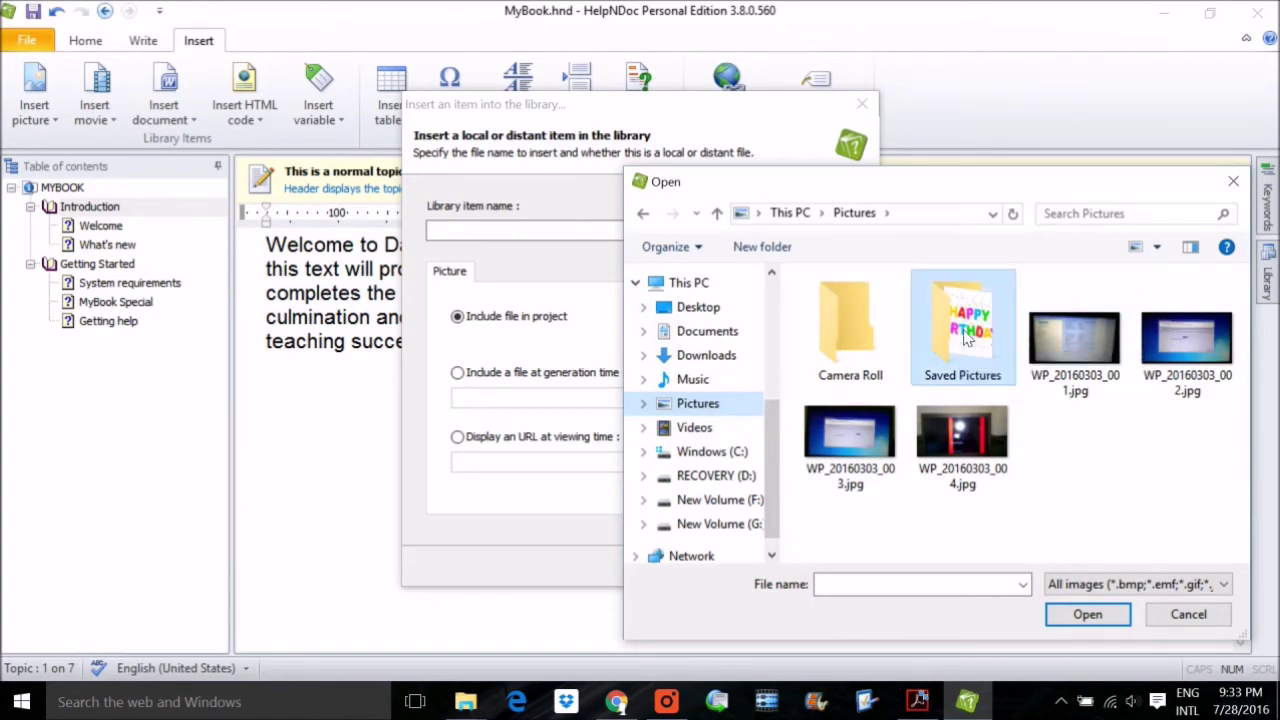
double_click(966, 340)
double_click(853, 322)
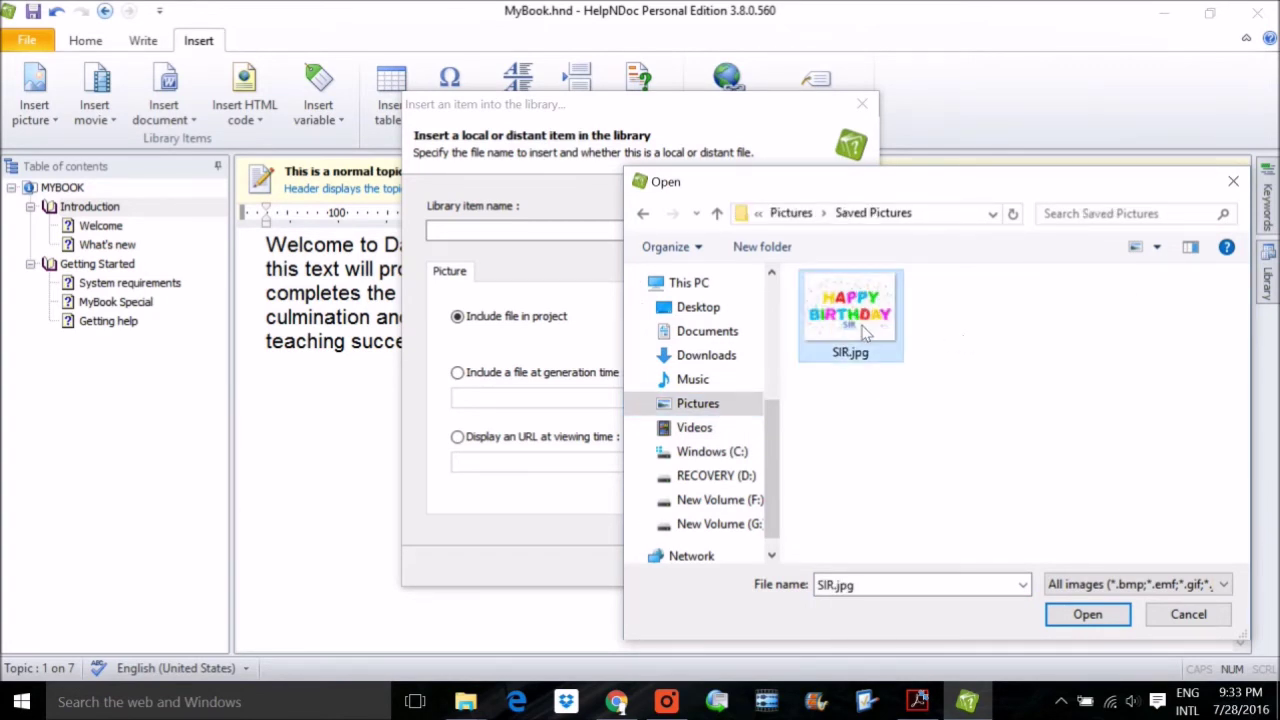
left_click(722, 566)
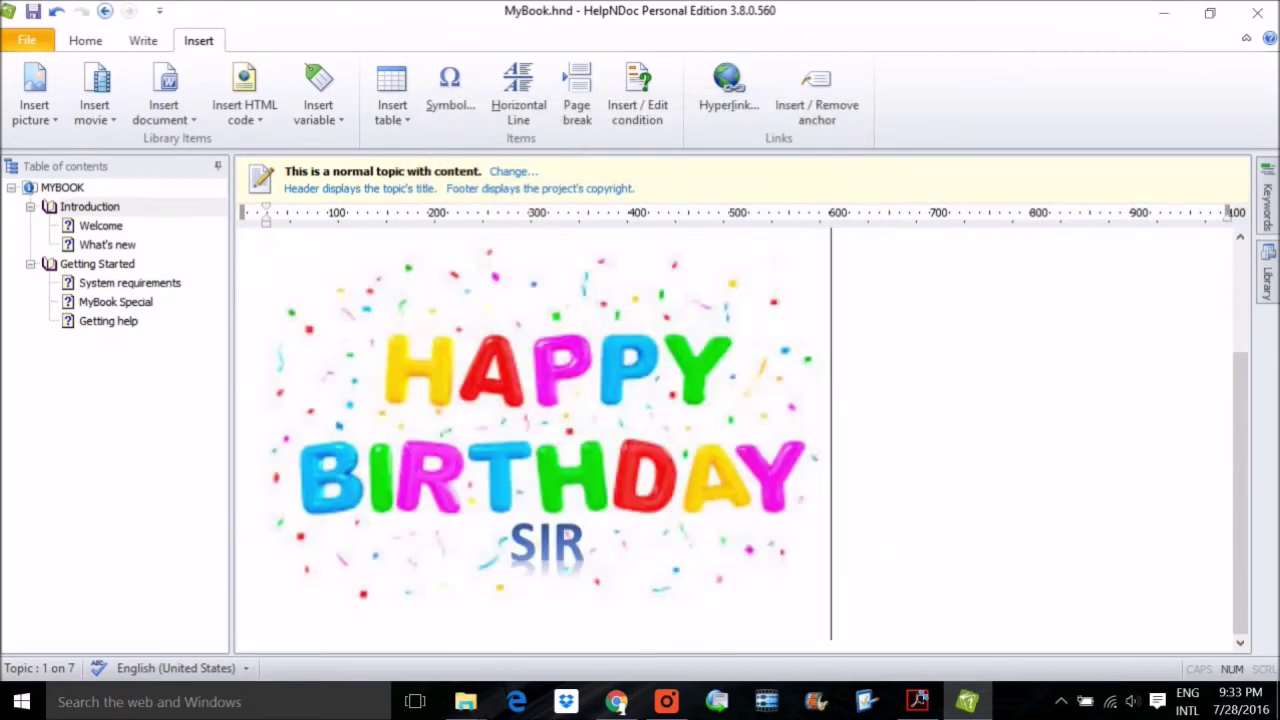
- Shrink the birthday picture in the Introduction topic proportionally to a little over half its width
left_click(800, 400)
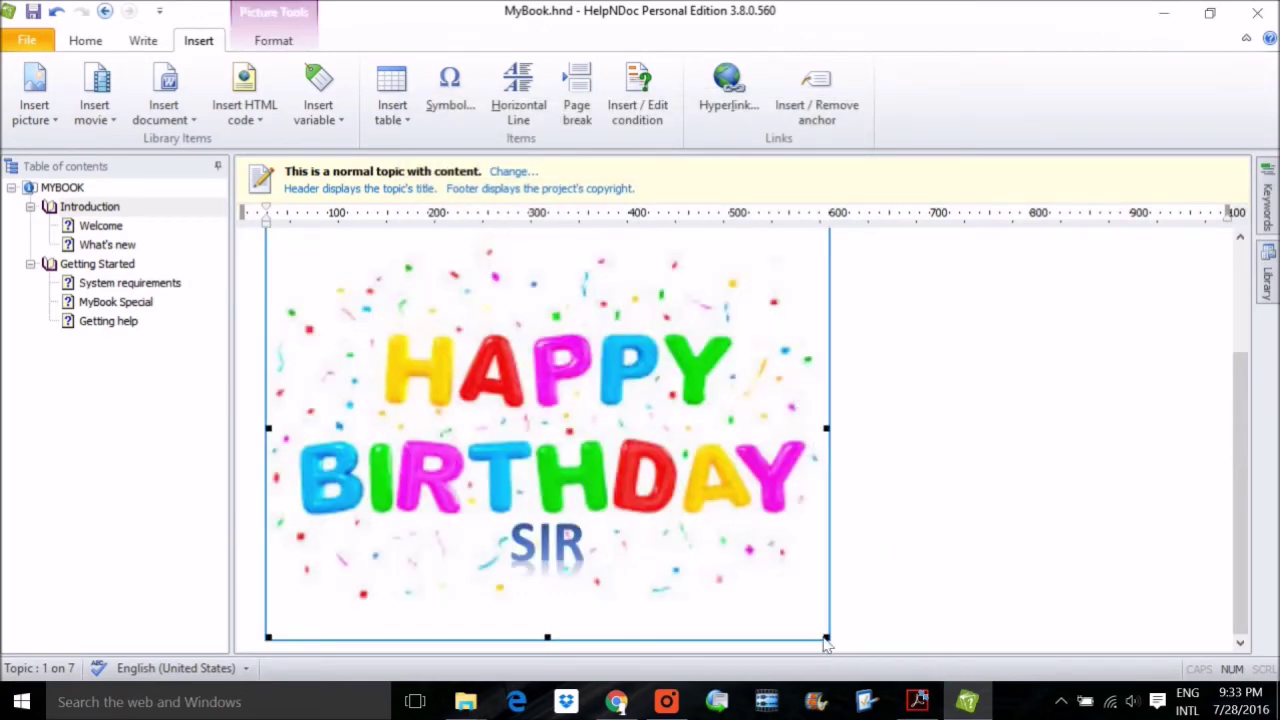
key("Right")
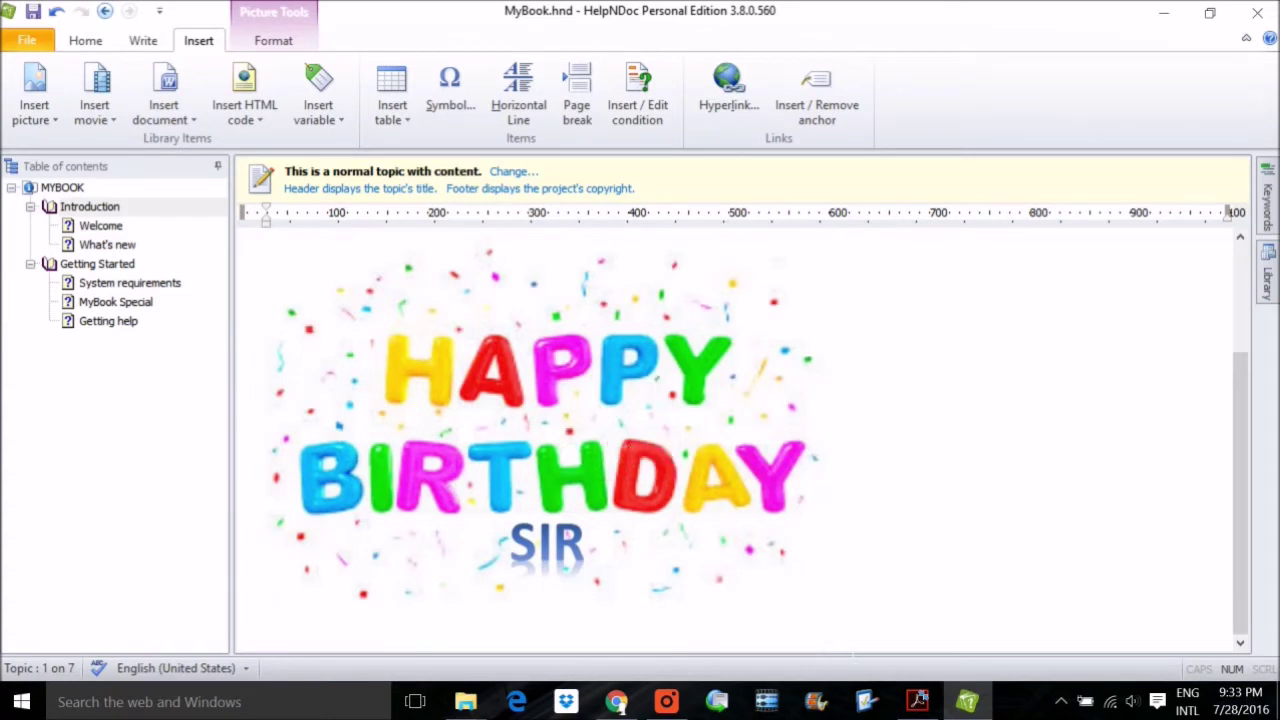
left_click(815, 610)
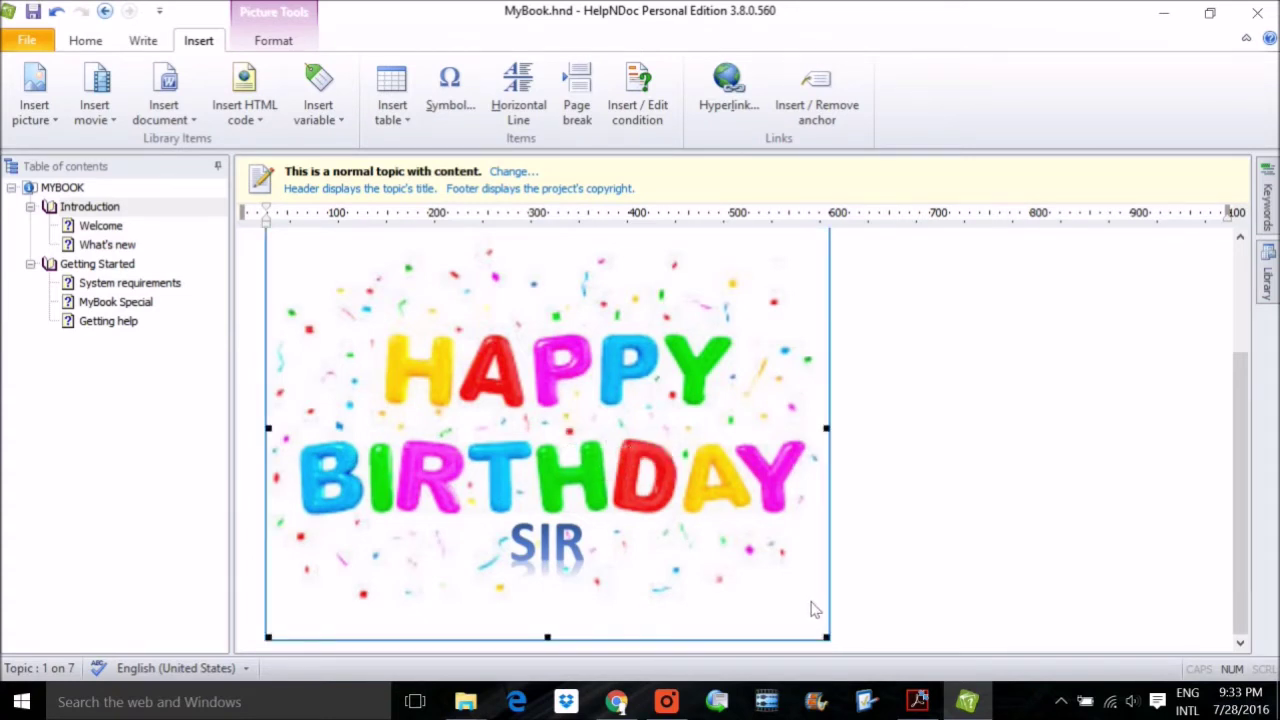
left_click_drag(827, 637, 583, 614)
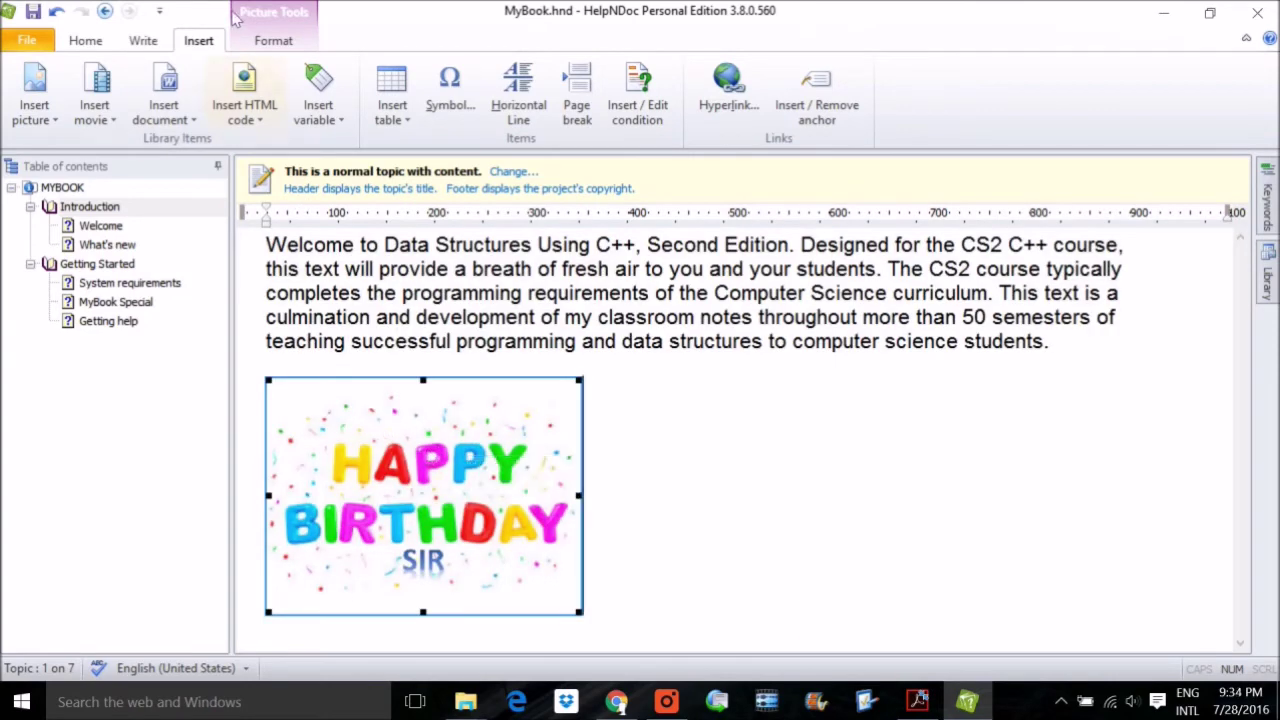
- Centre the birthday picture horizontally below the Introduction paragraph
left_click(88, 42)
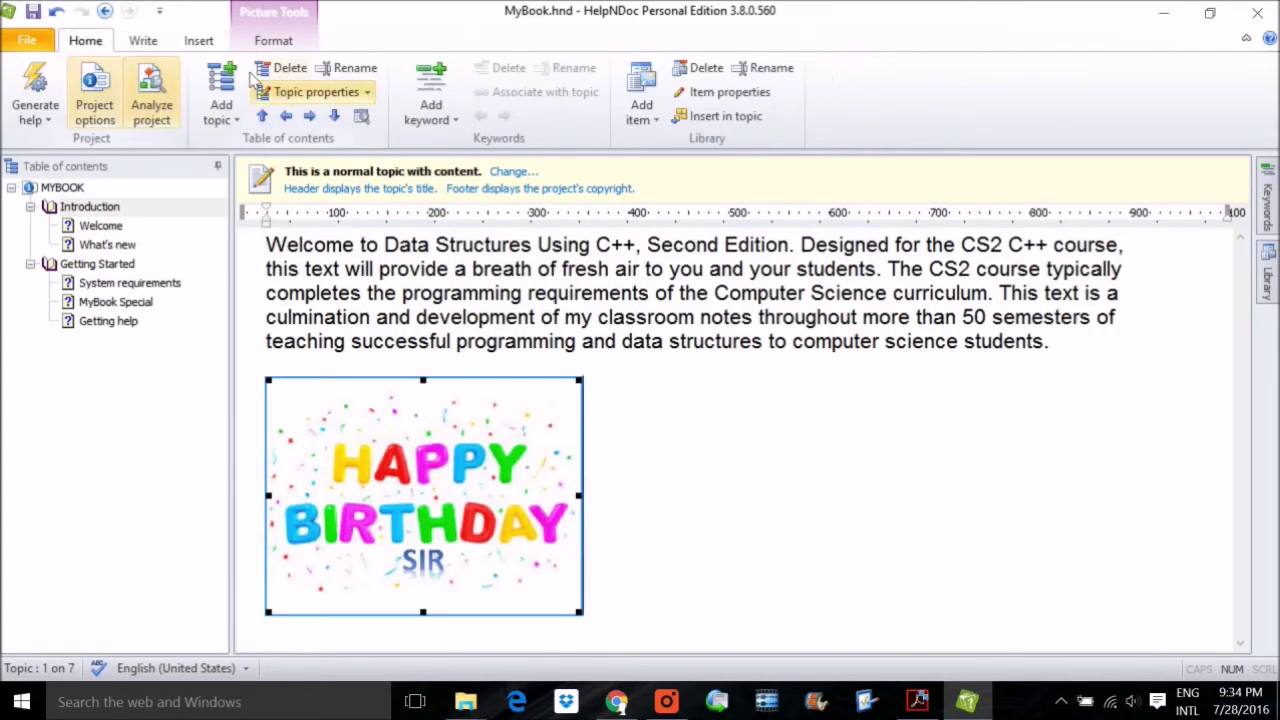
left_click(273, 40)
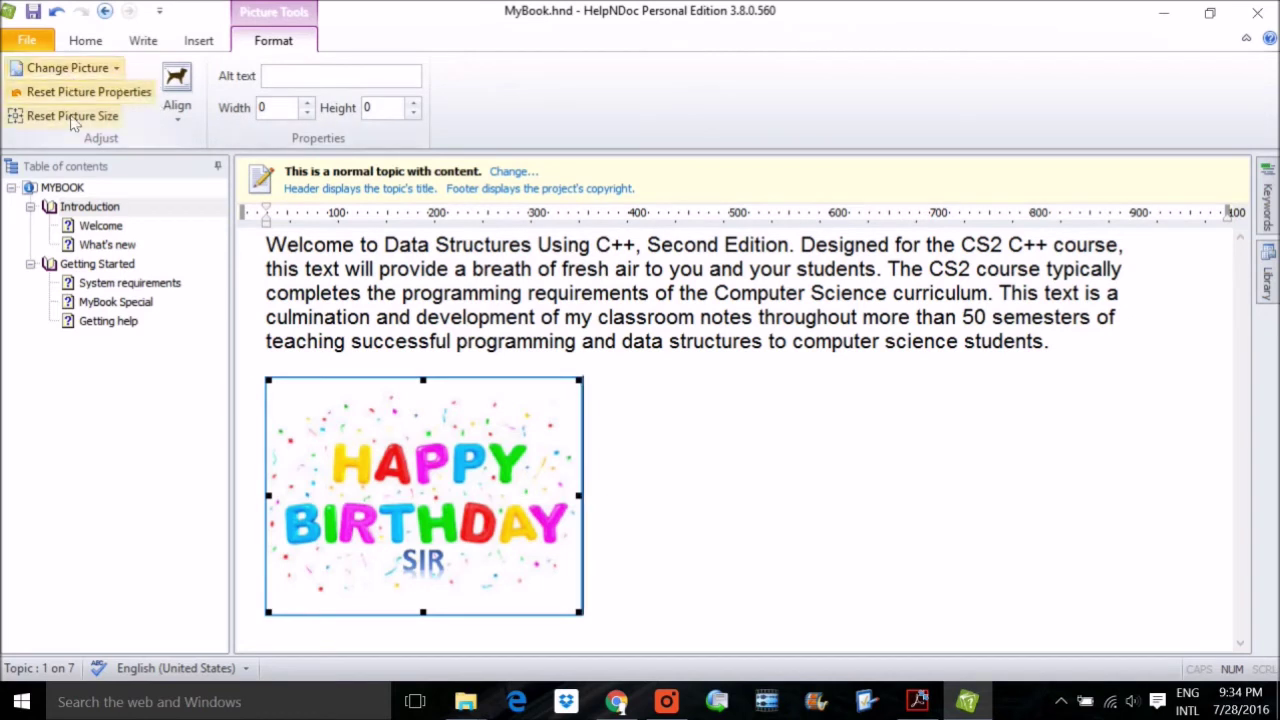
left_click(200, 45)
left_click(143, 40)
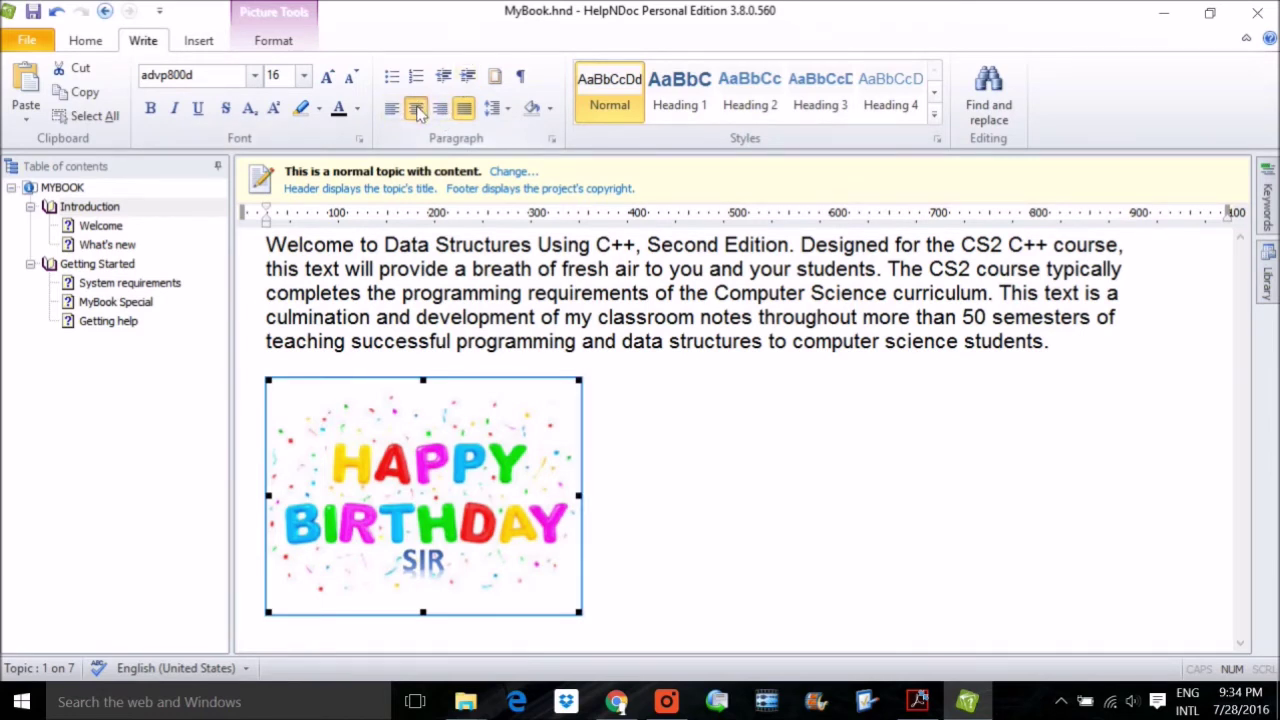
left_click(417, 110)
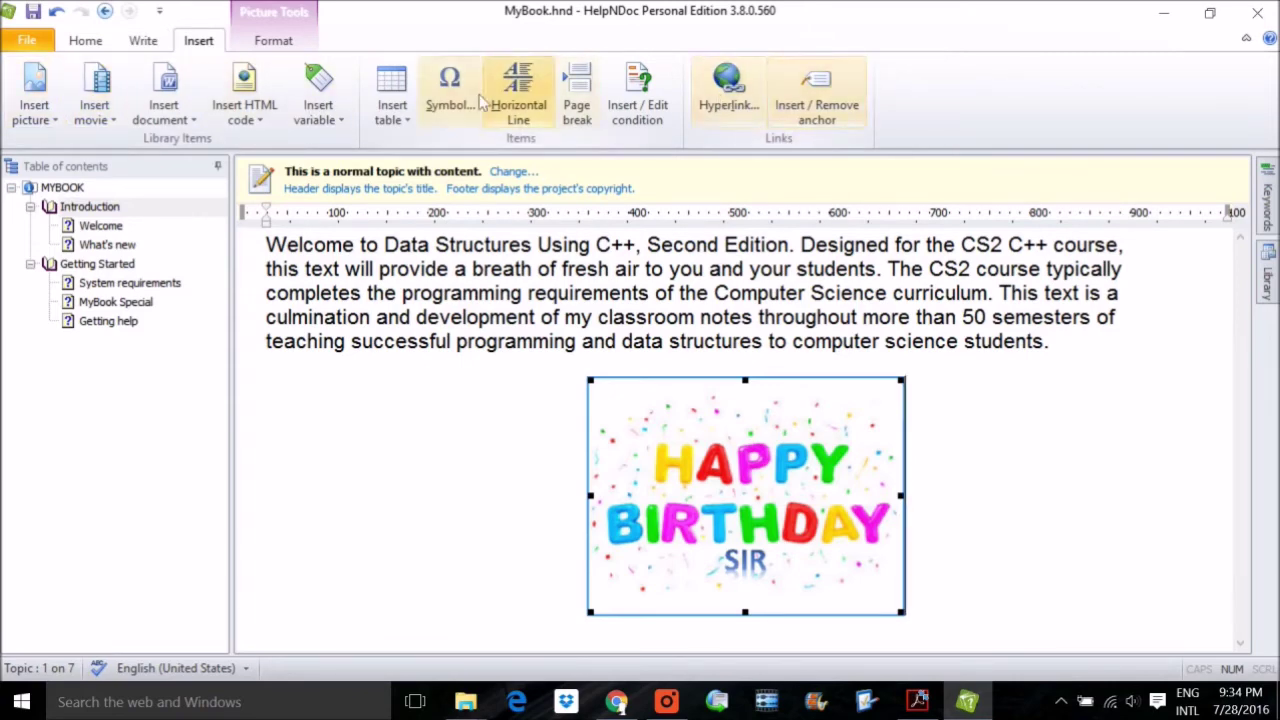
left_click(455, 110)
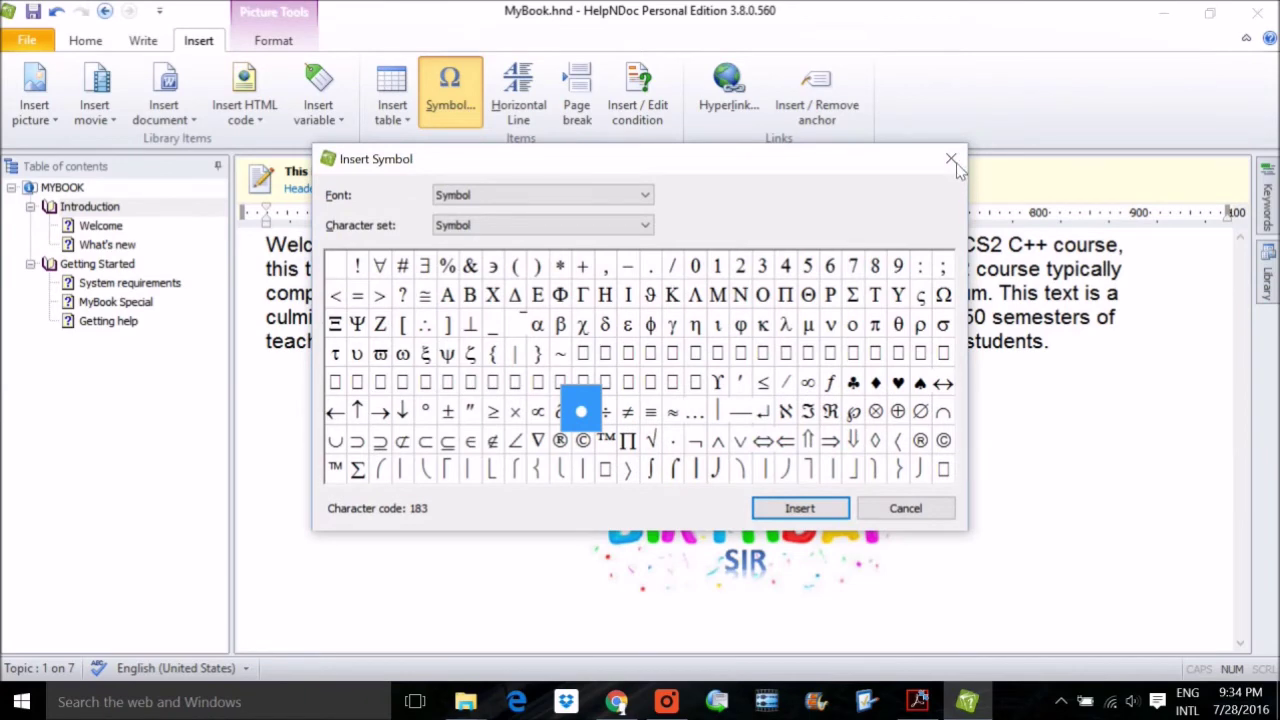
left_click(951, 159)
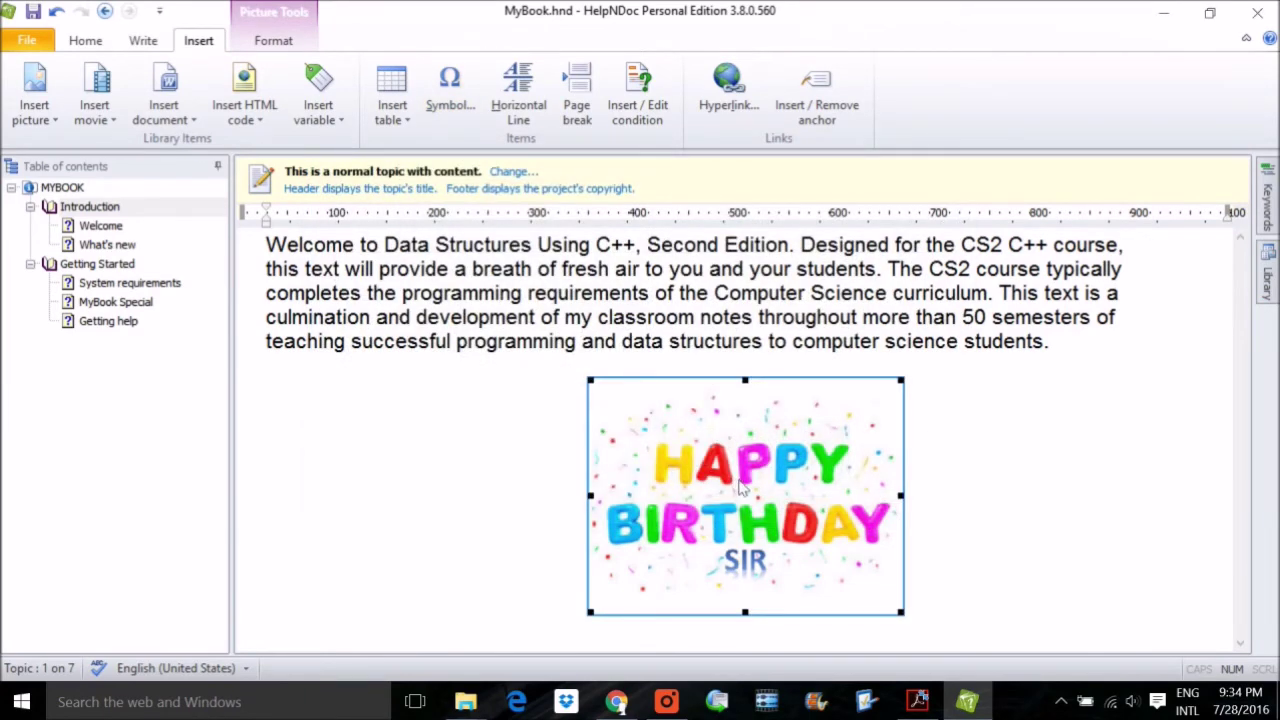
- Copy the first Approach paragraph from the PDF in Acrobat Reader and paste it into HelpNDoc's Getting Started and System requirements topics
left_click(111, 264)
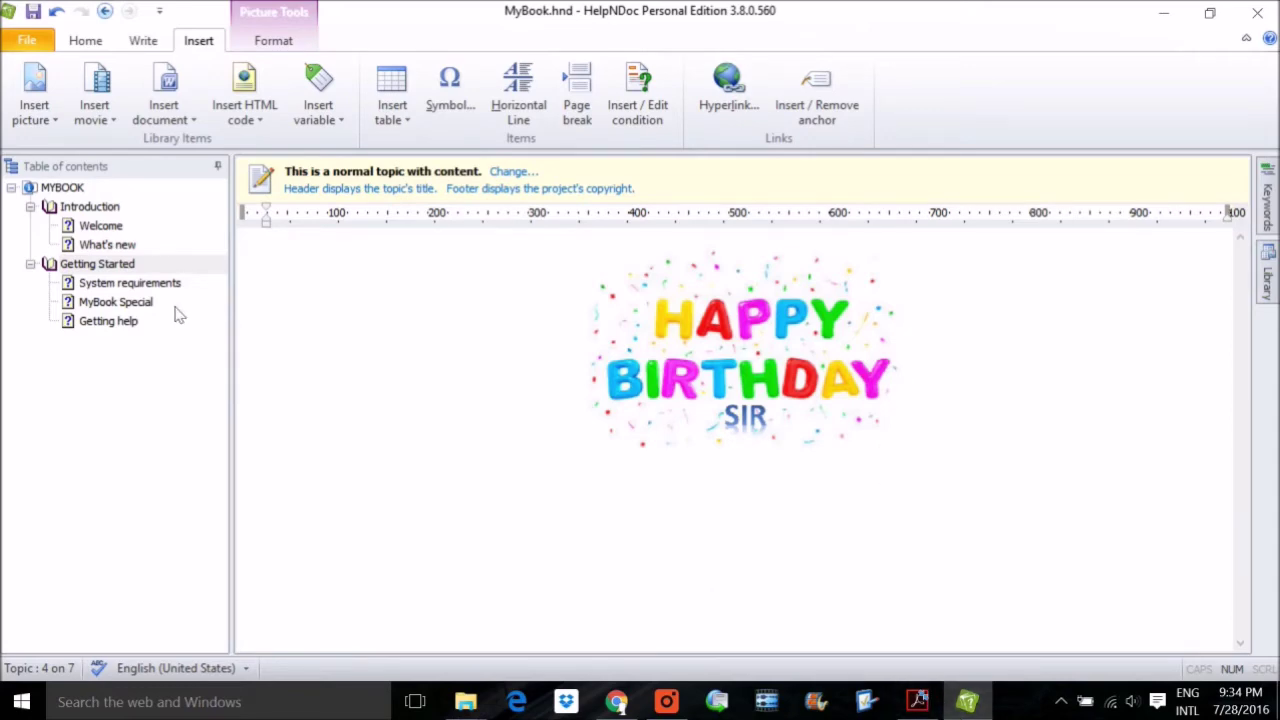
left_click(917, 702)
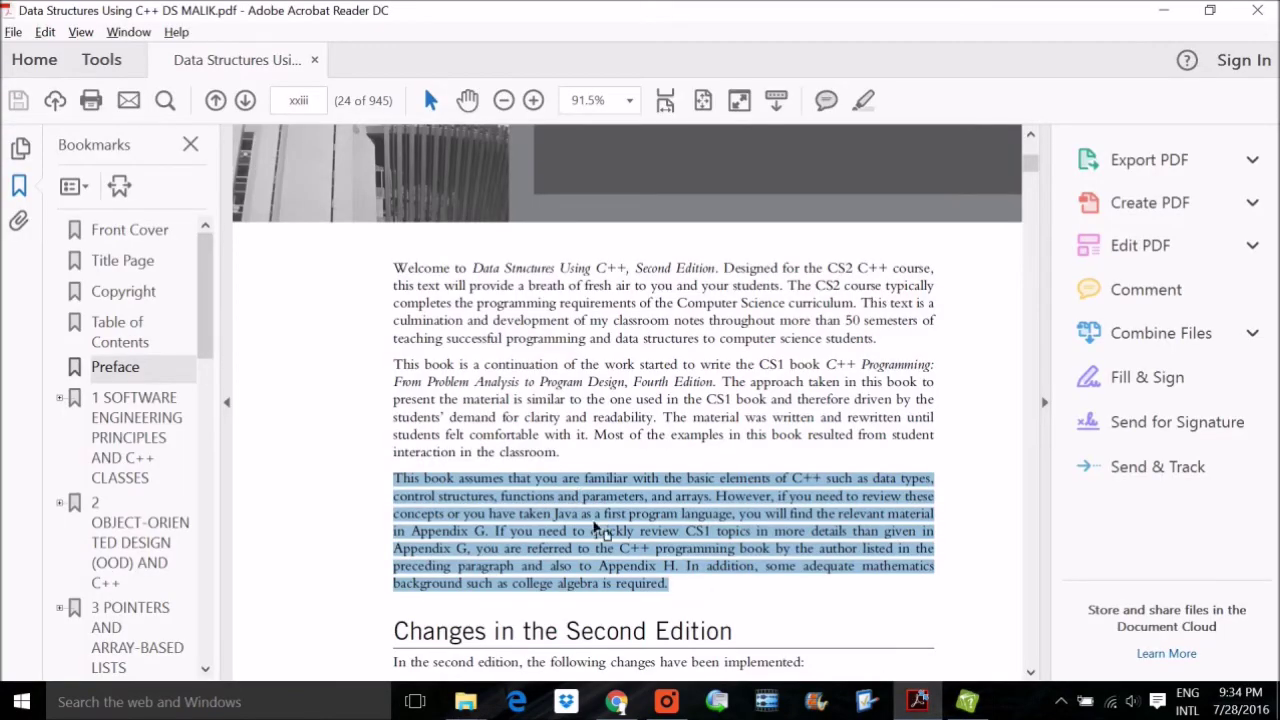
scroll(597, 530, "down", 10)
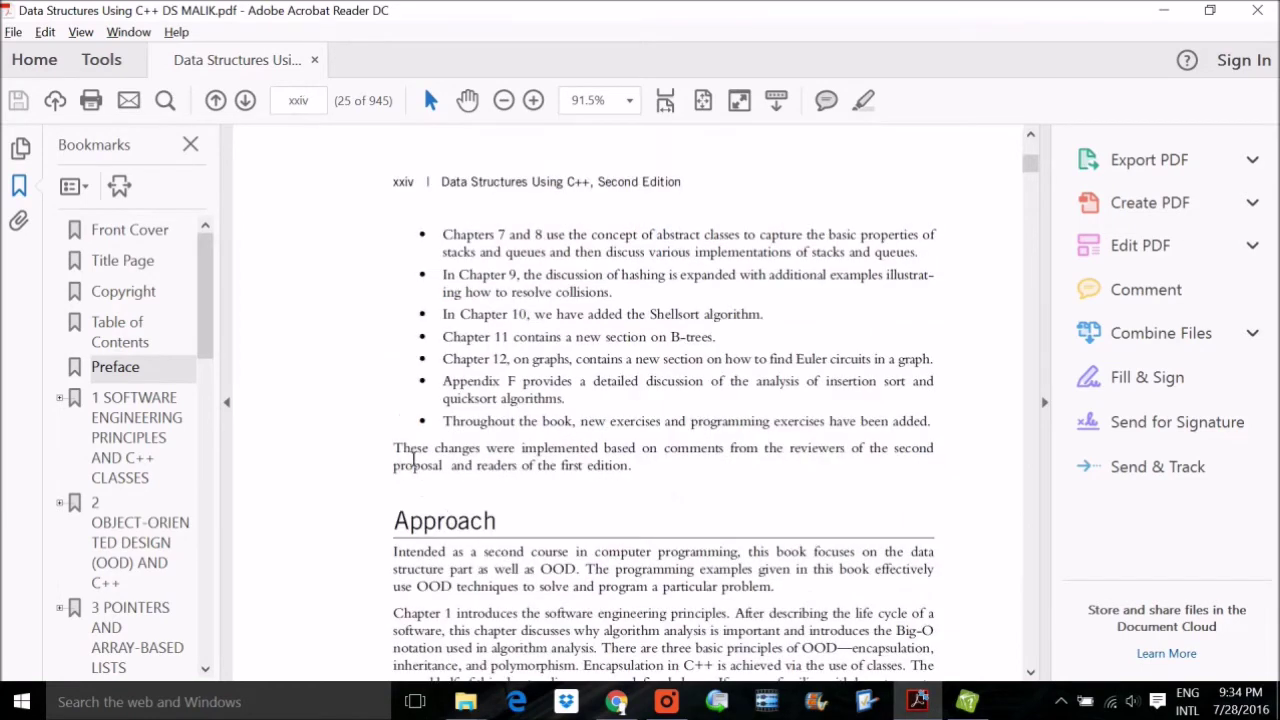
left_click_drag(396, 560, 786, 598)
key("ctrl+c")
key("alt+Tab")
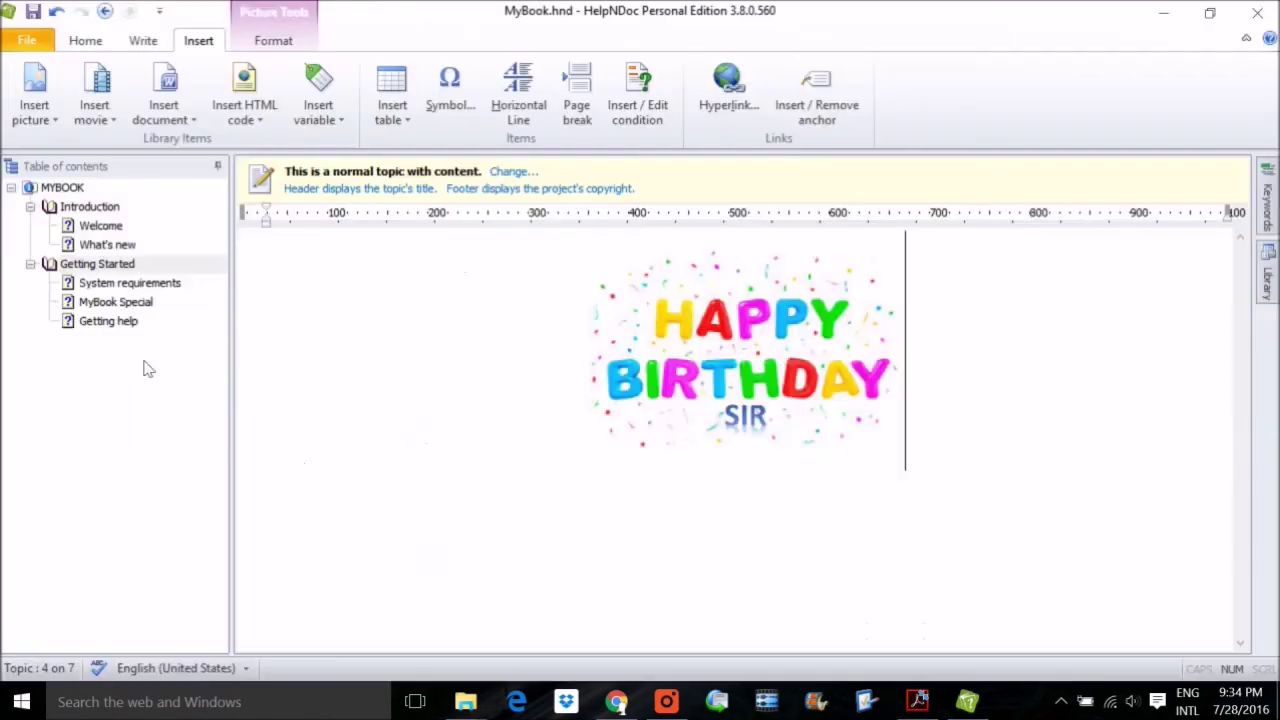
left_click(218, 266)
left_click(588, 350)
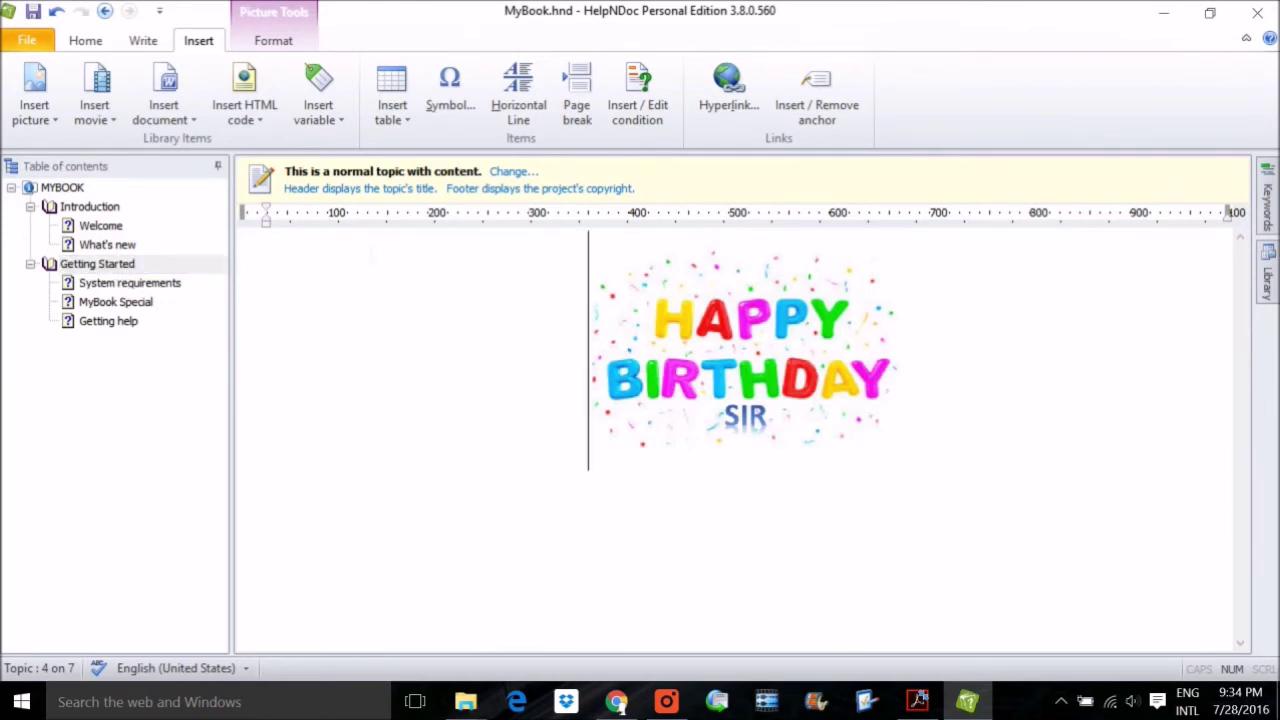
key("ctrl+v")
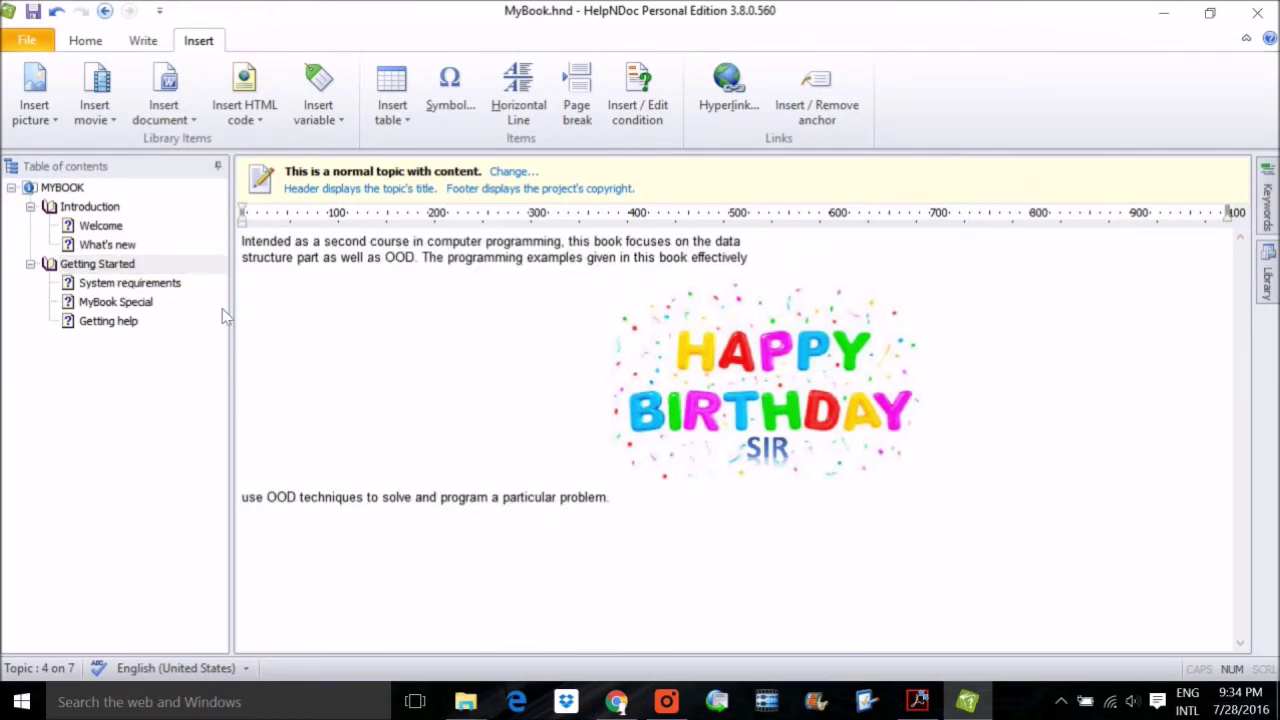
left_click(162, 288)
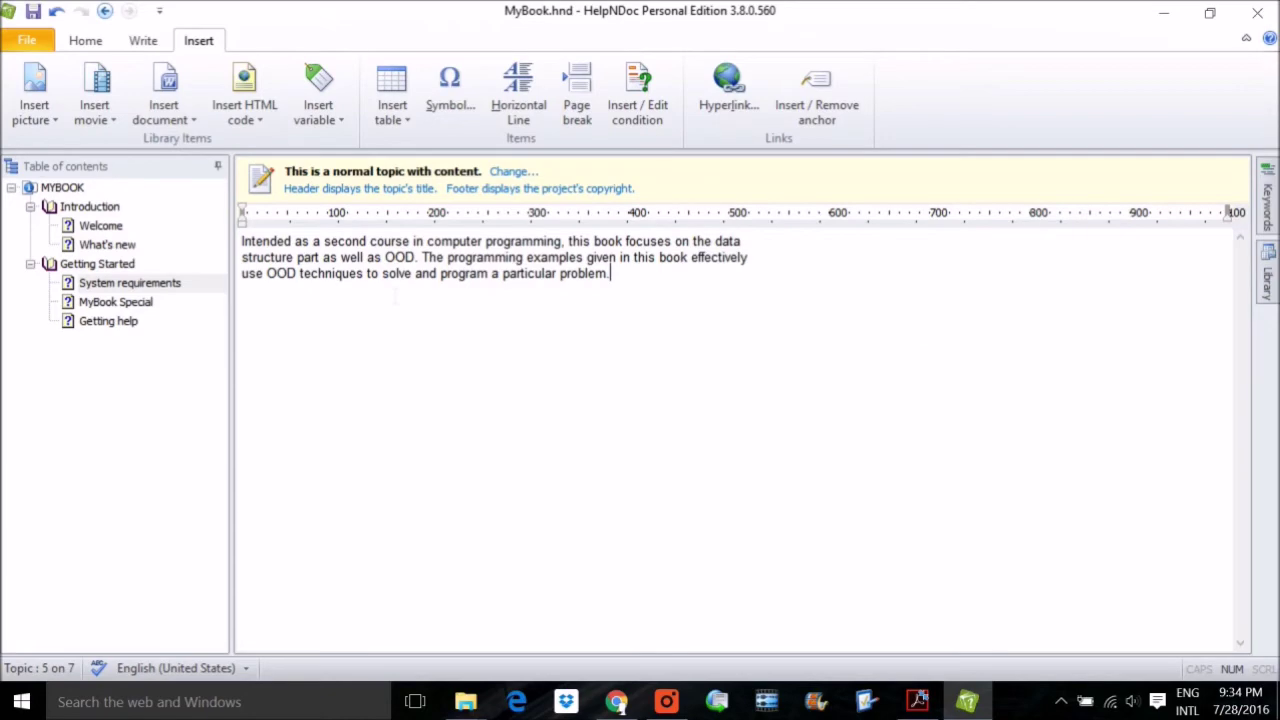
- Copy the Approach paragraph about Chapter 1 from the PDF in Acrobat Reader and paste it into HelpNDoc's MyBook Special topic
key("alt+Tab")
scroll(649, 515, "down", 1)
left_click(628, 606)
scroll(600, 580, "down", 2)
left_click_drag(393, 537, 638, 648)
key("ctrl+c")
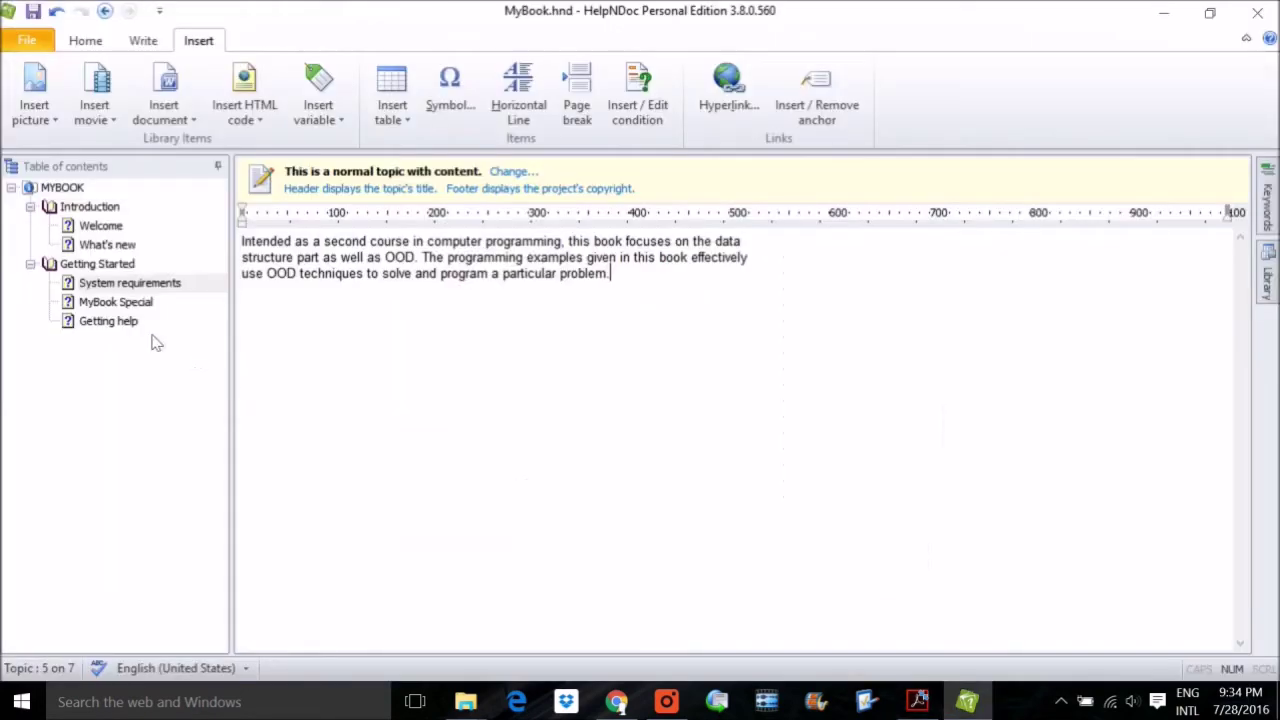
left_click(115, 301)
key("ctrl+v")
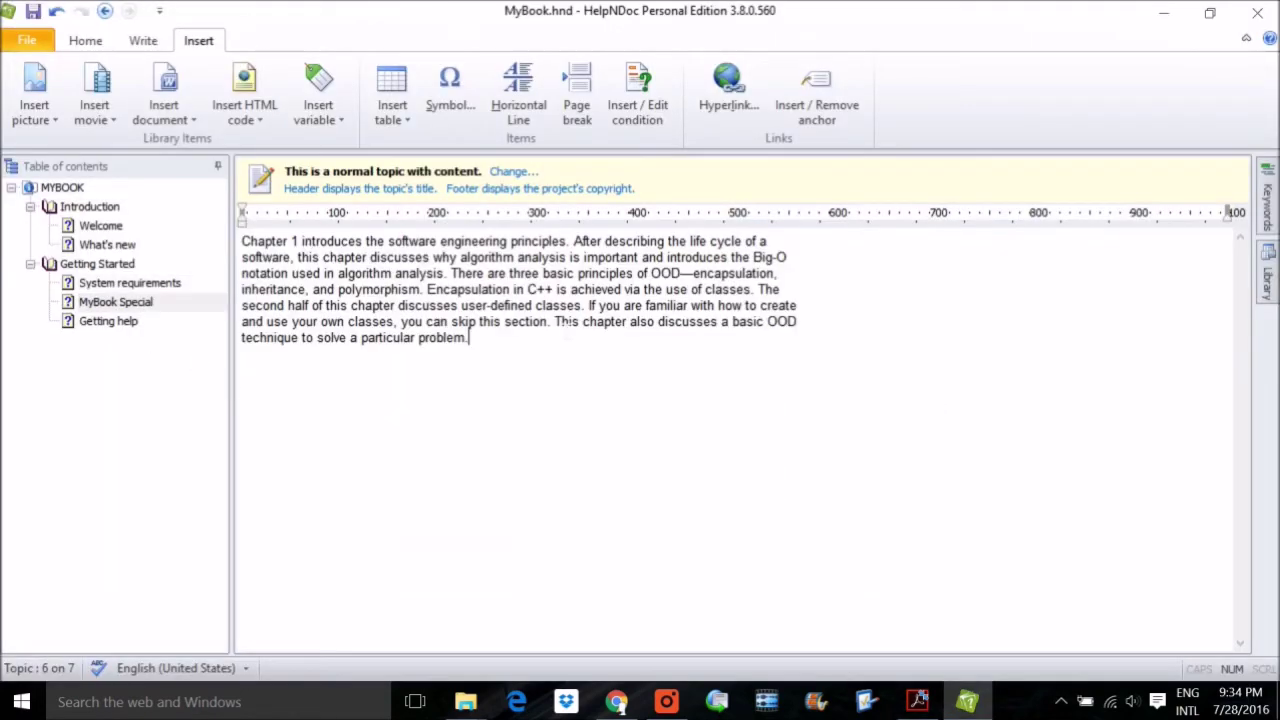
- Copy the Approach paragraph about Chapter 2 from the PDF in Acrobat Reader and paste it into HelpNDoc's Getting help topic
left_click(140, 325)
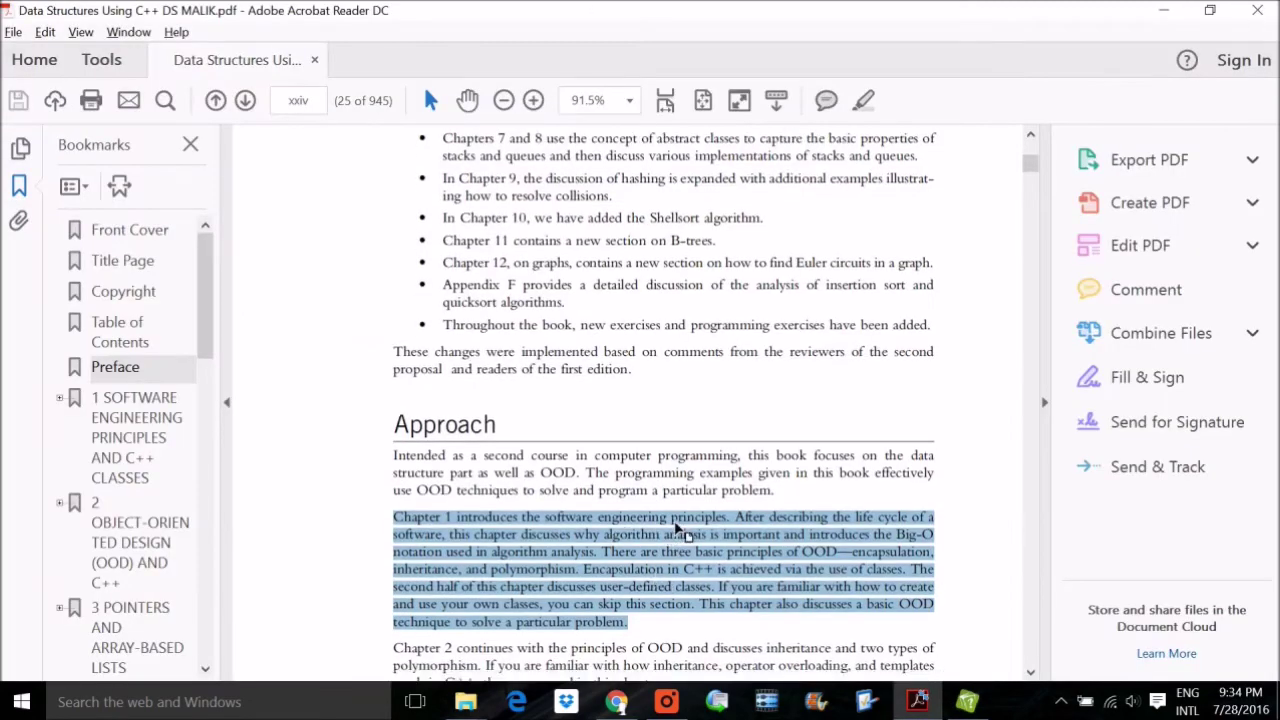
scroll(680, 530, "down", 1)
left_click_drag(666, 652, 406, 627)
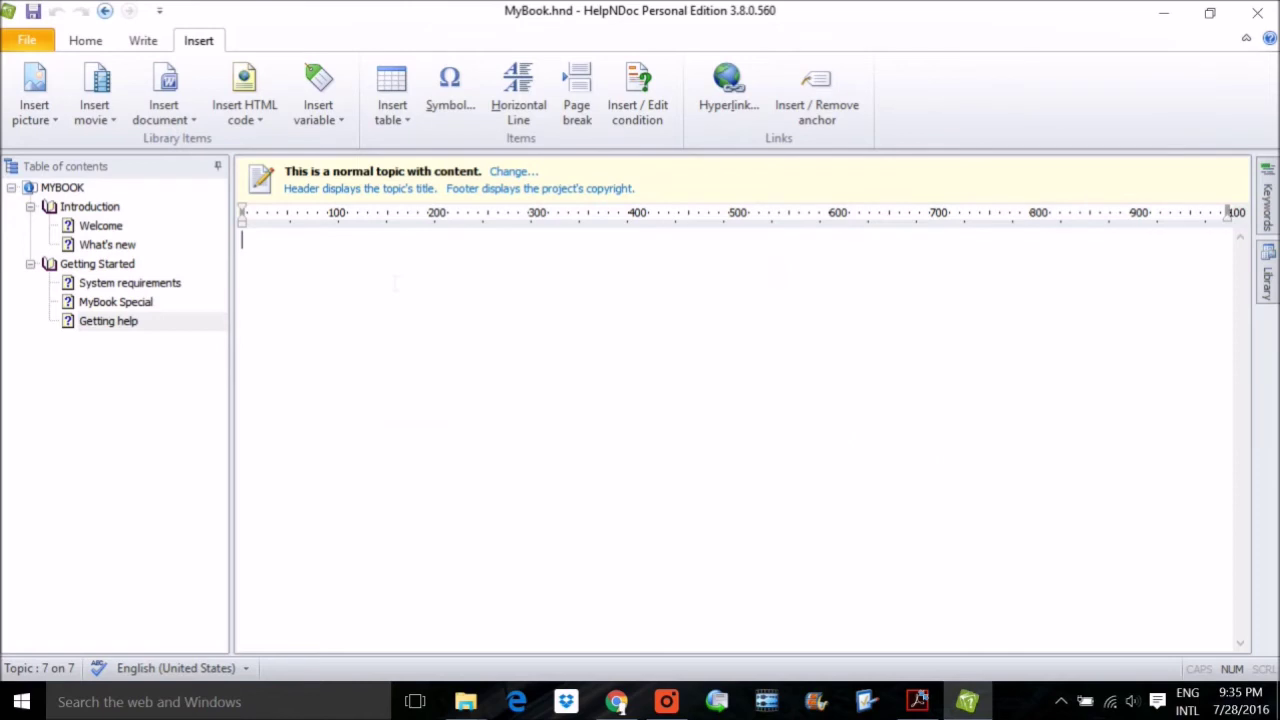
type("Chapter 2 continues with the principles of OOD and discusses inheritance and two types of polymorphism. If you are familiar with how inheritance, operator overloading, and templates work in C++, then you can skip this chapter.")
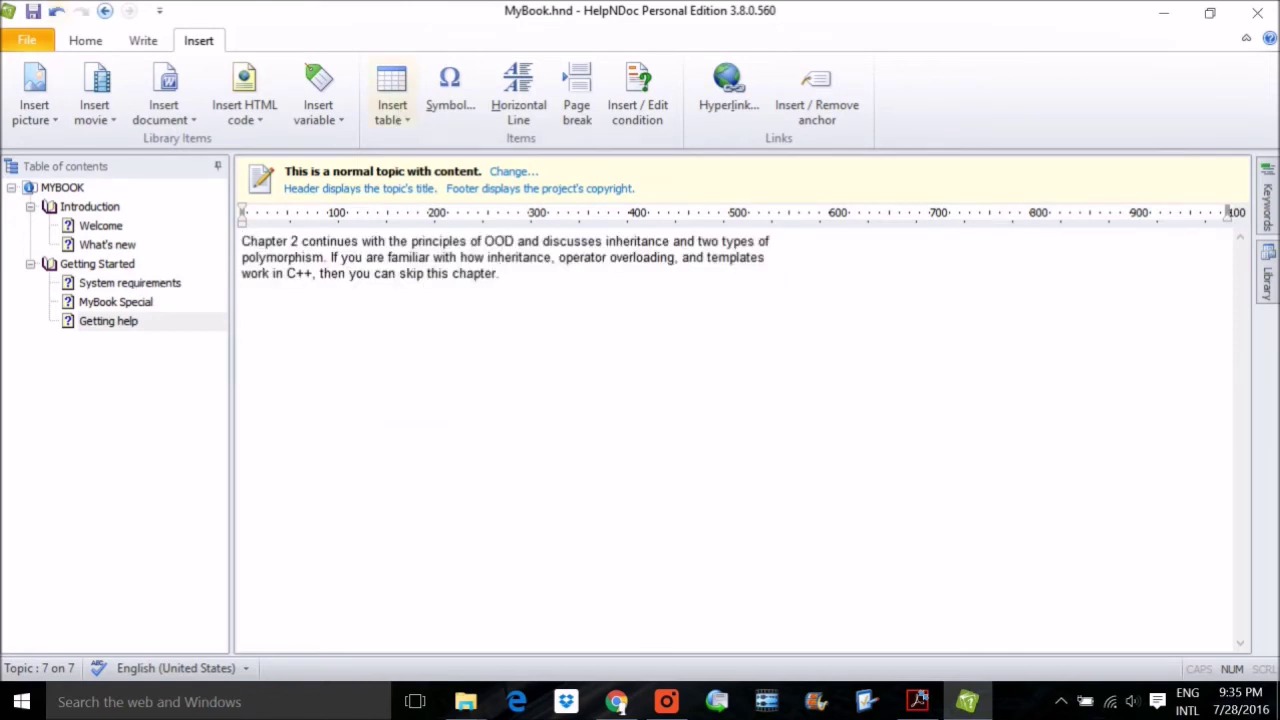
- Enlarge all the text in the What's new topic to font size 16
left_click(112, 207)
left_click(104, 226)
left_click(108, 245)
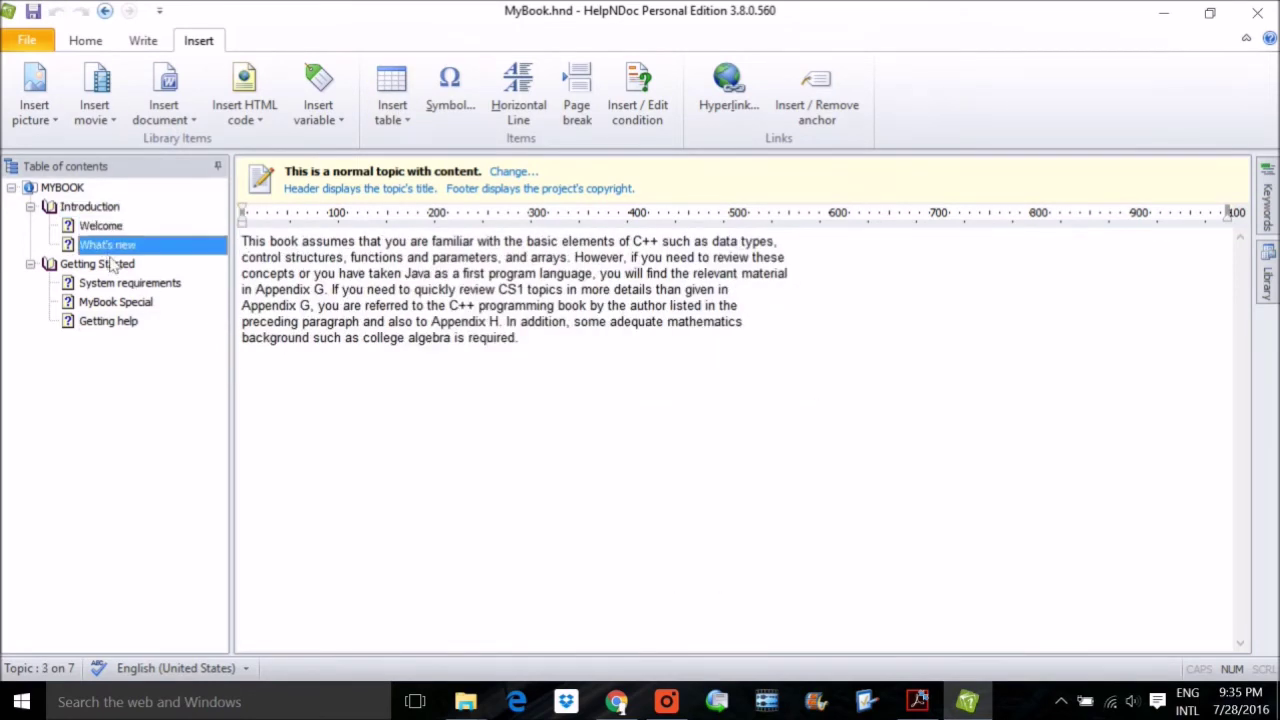
key("ctrl+a")
left_click(143, 40)
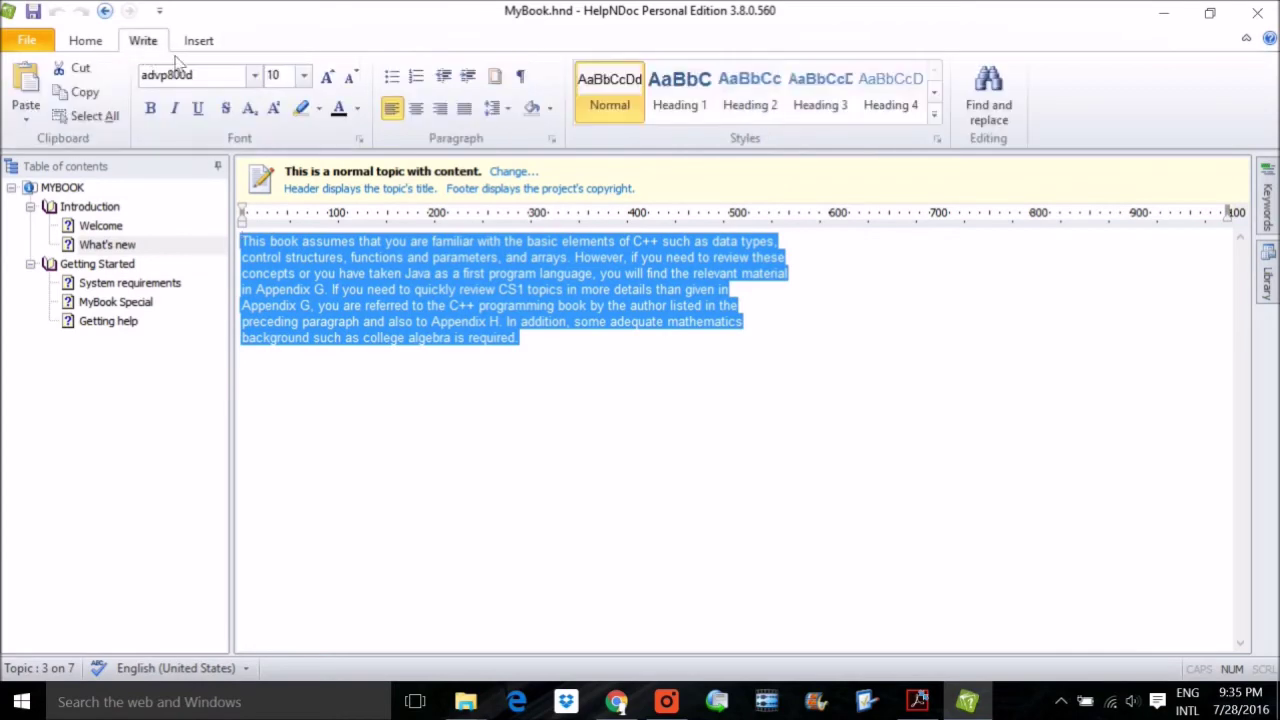
left_click(327, 77)
left_click(327, 77)
left_click(327, 77)
left_click(327, 77)
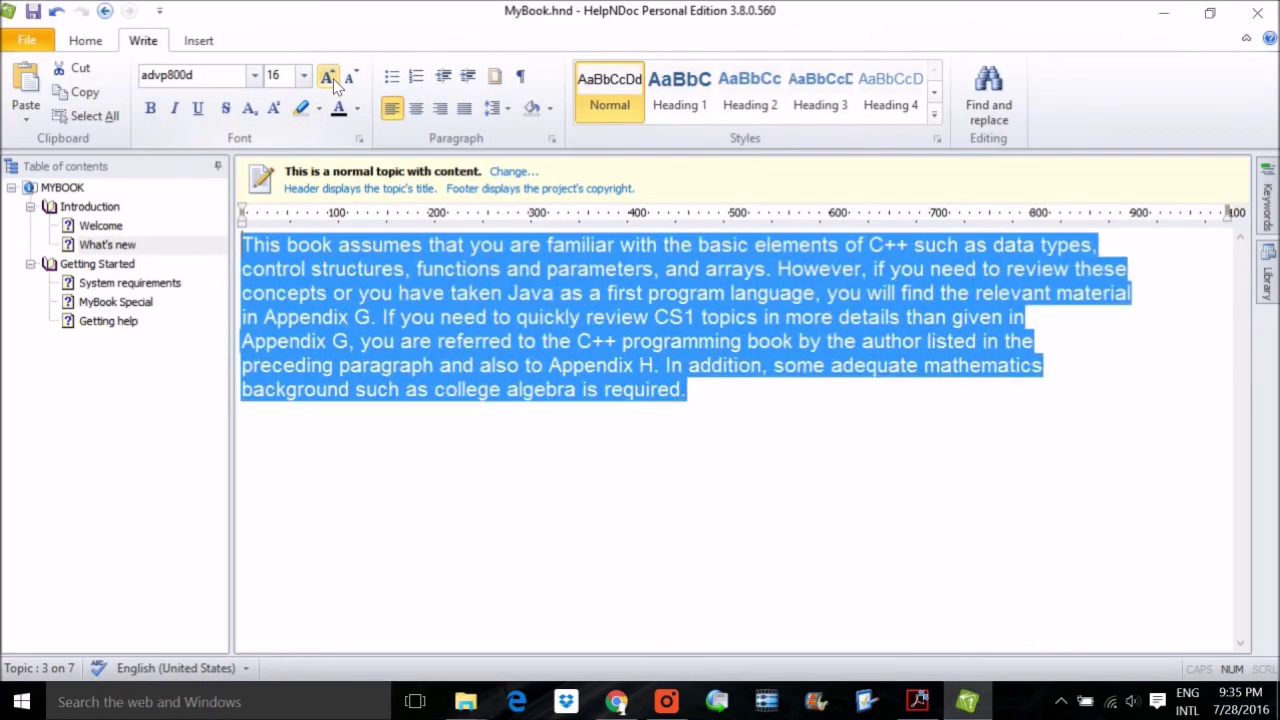
- Highlight the What's new text in red and justify its paragraph
left_click(317, 110)
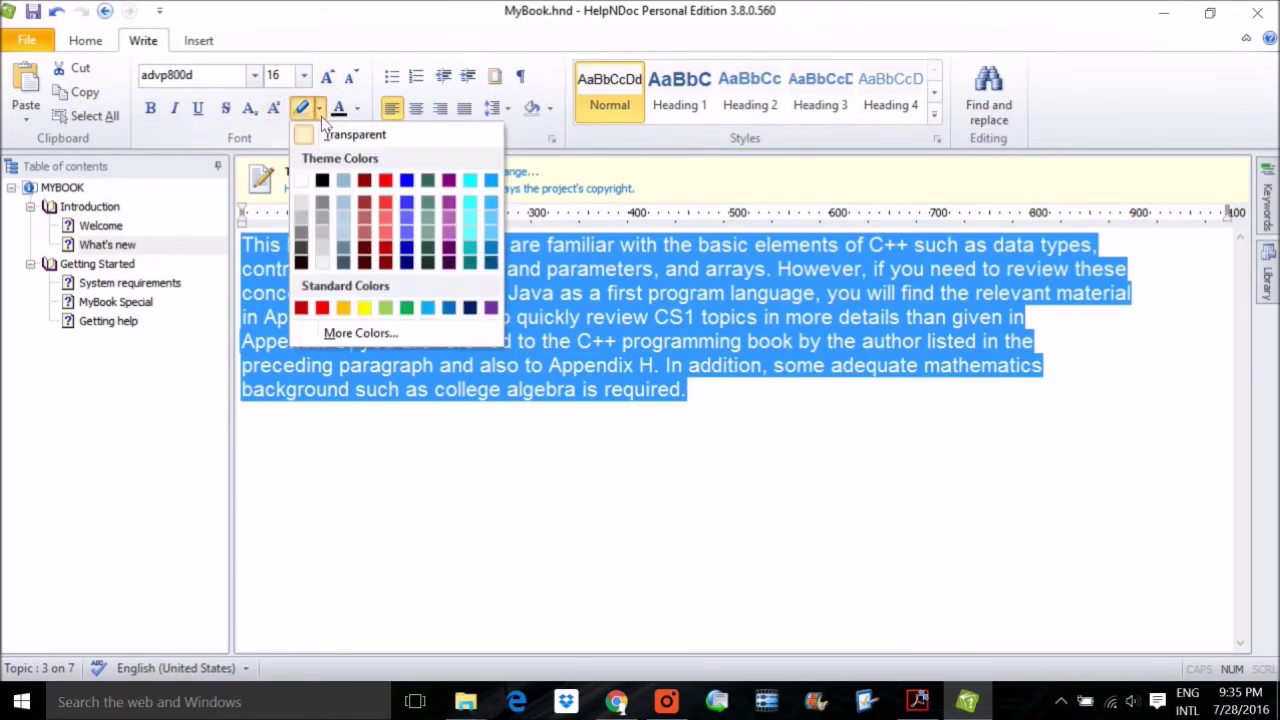
left_click(386, 184)
left_click(519, 295)
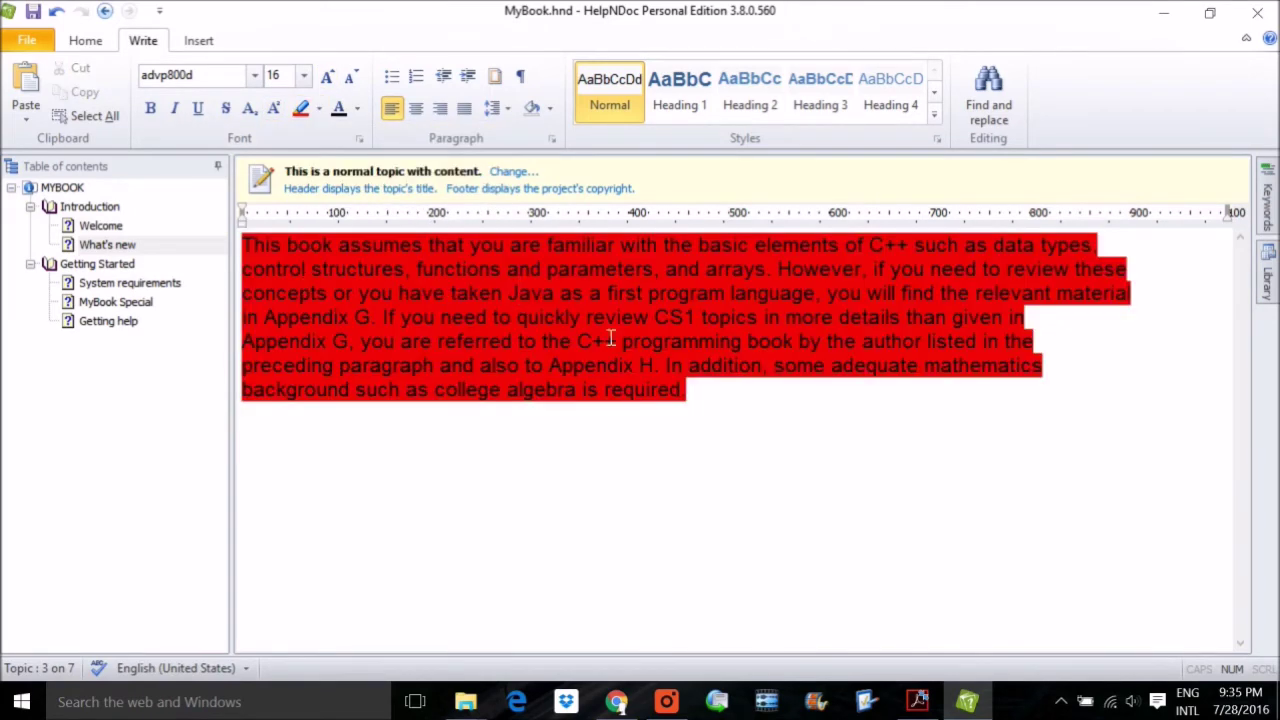
left_click(472, 114)
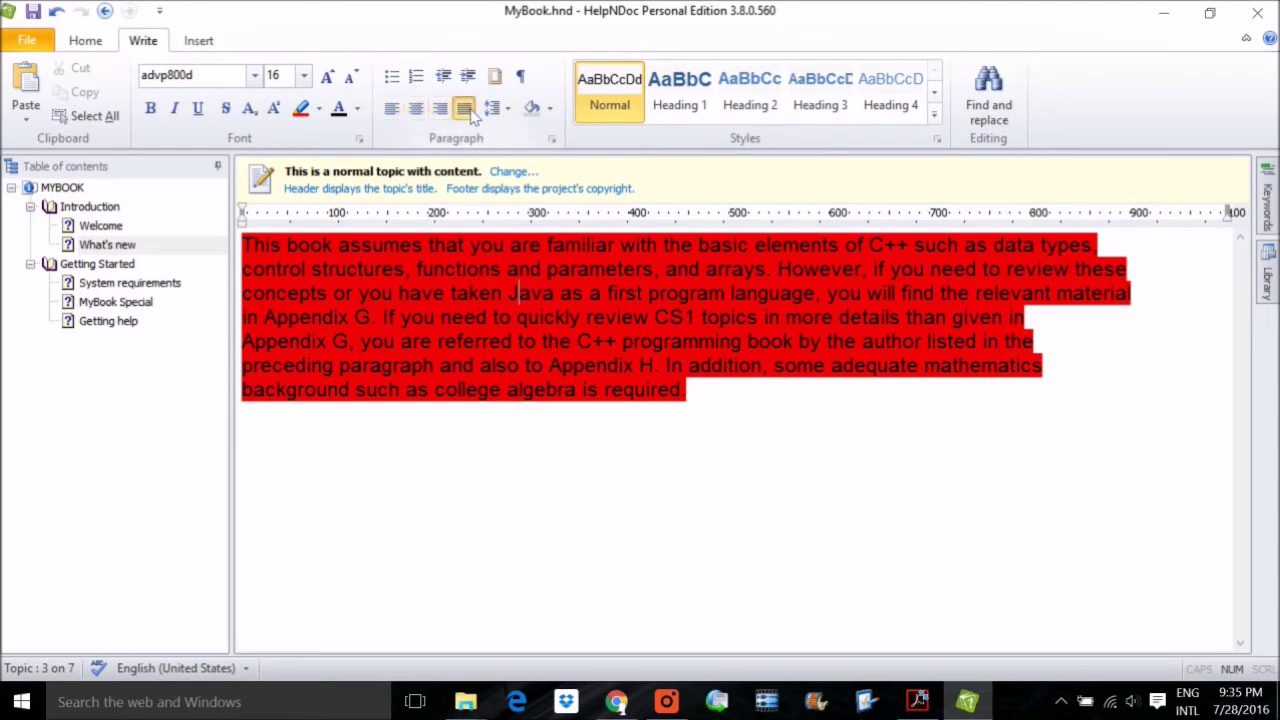
left_click(765, 367)
- Change the font colour of all the text in the MyBook Special topic to light blue
left_click(120, 302)
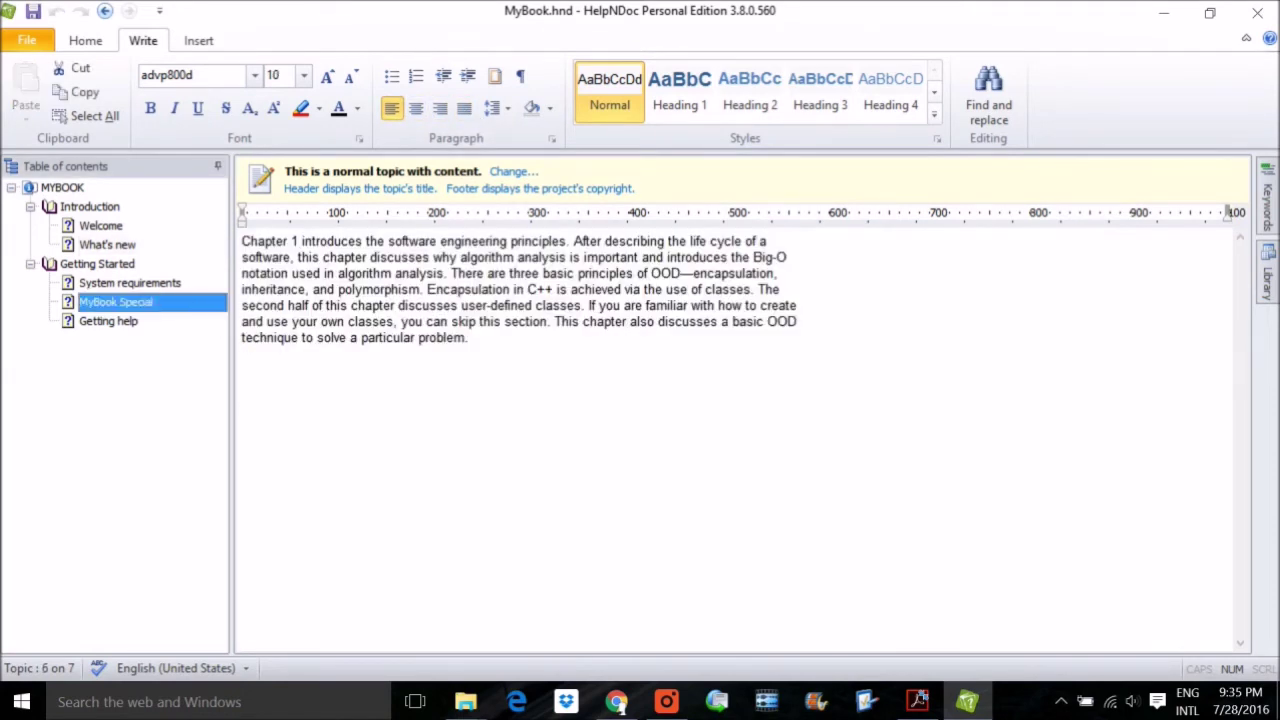
key("ctrl+a")
left_click(357, 109)
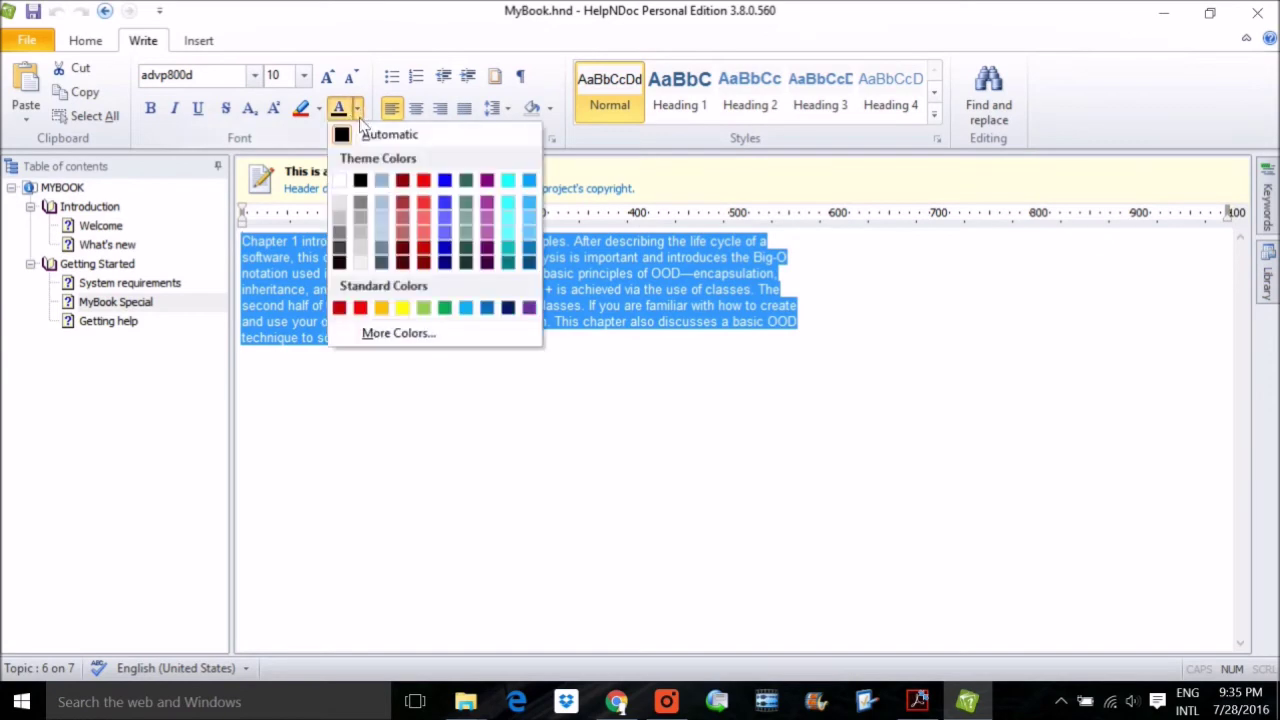
left_click(524, 221)
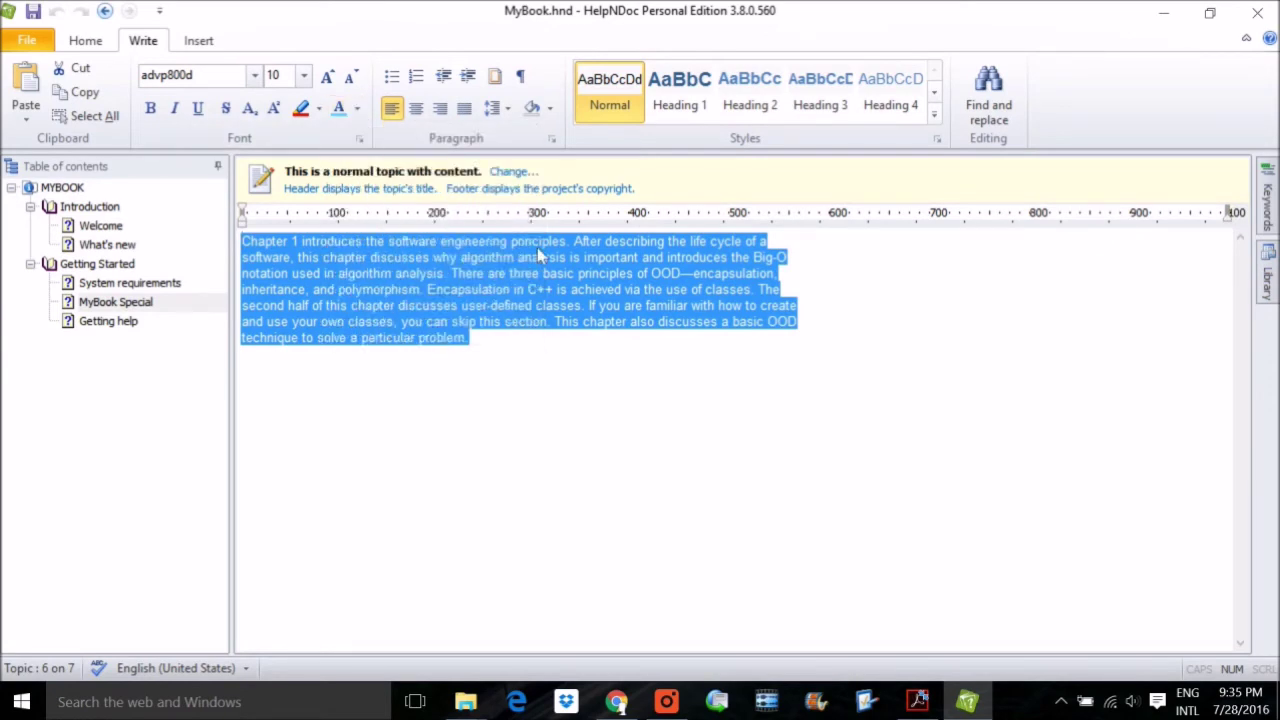
key("Right")
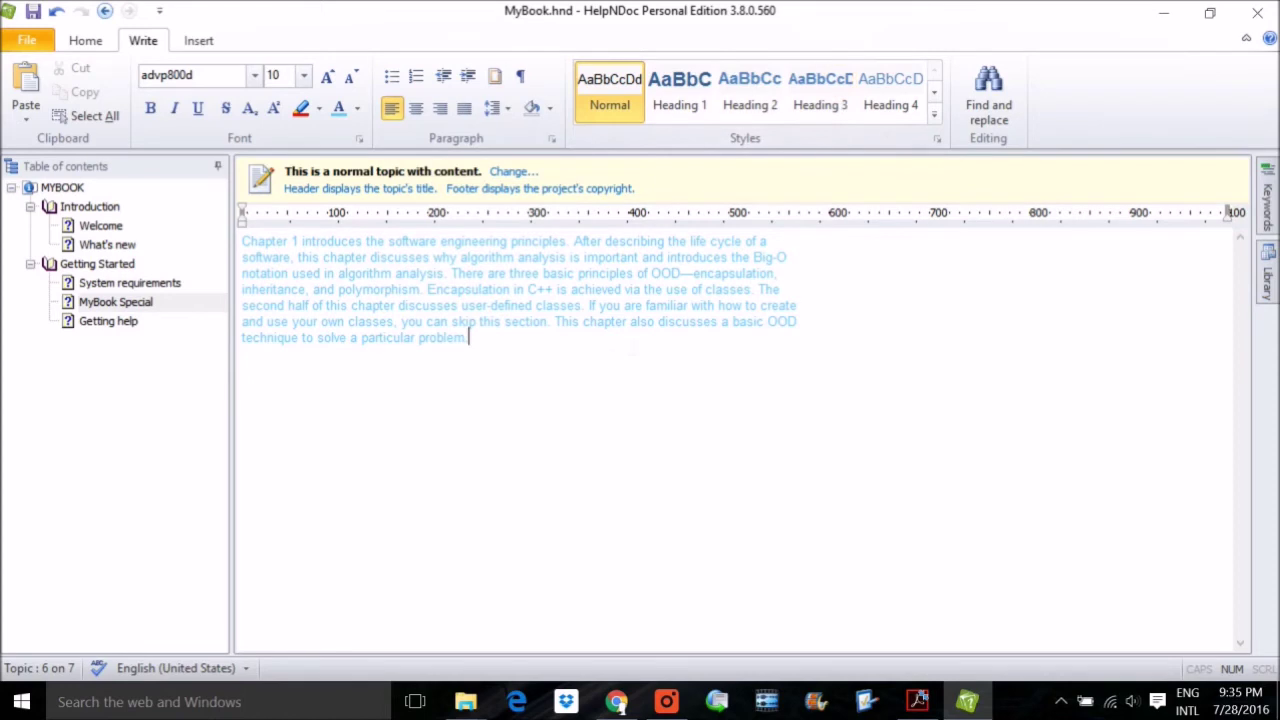
left_click(119, 325)
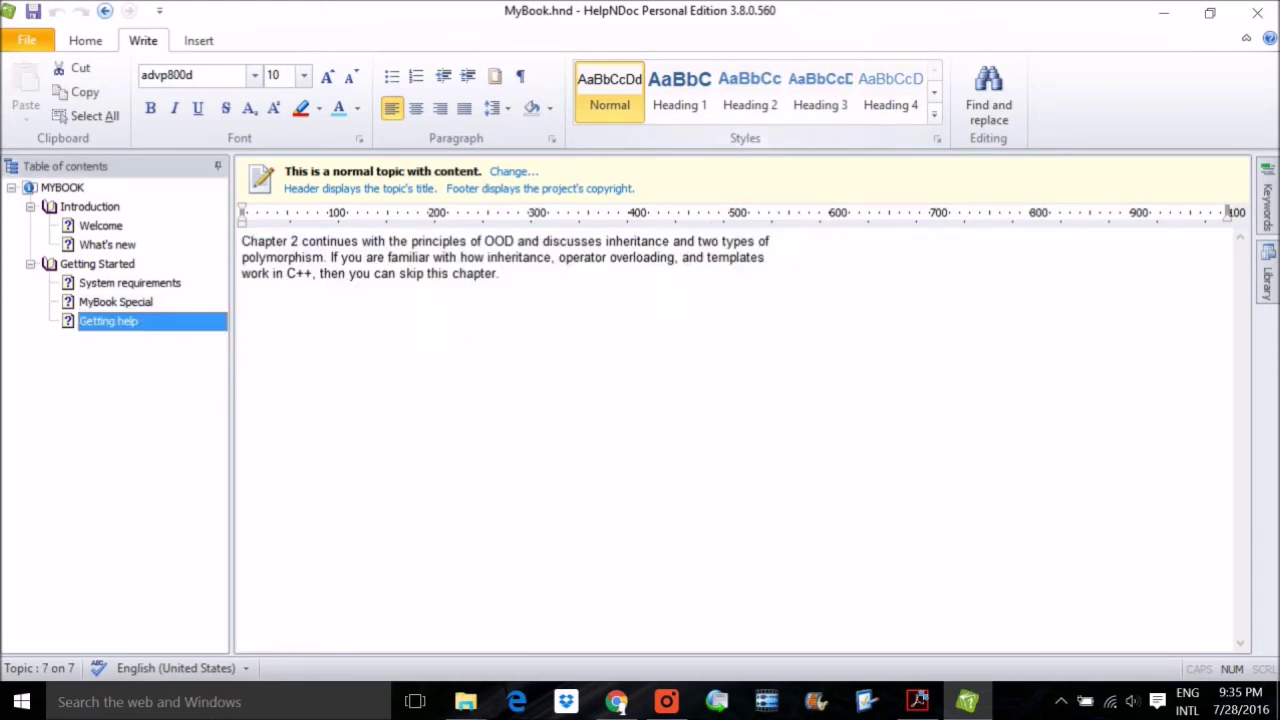
left_click(448, 273)
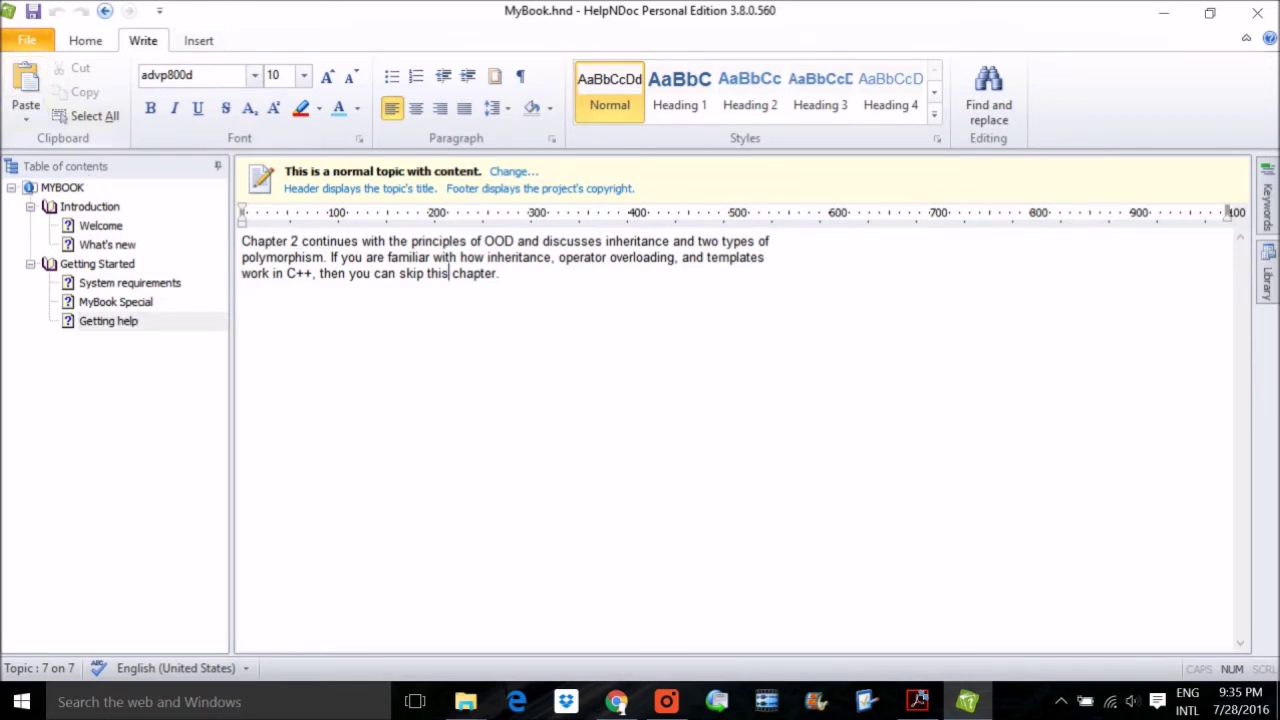
left_click(110, 245)
left_click(130, 283)
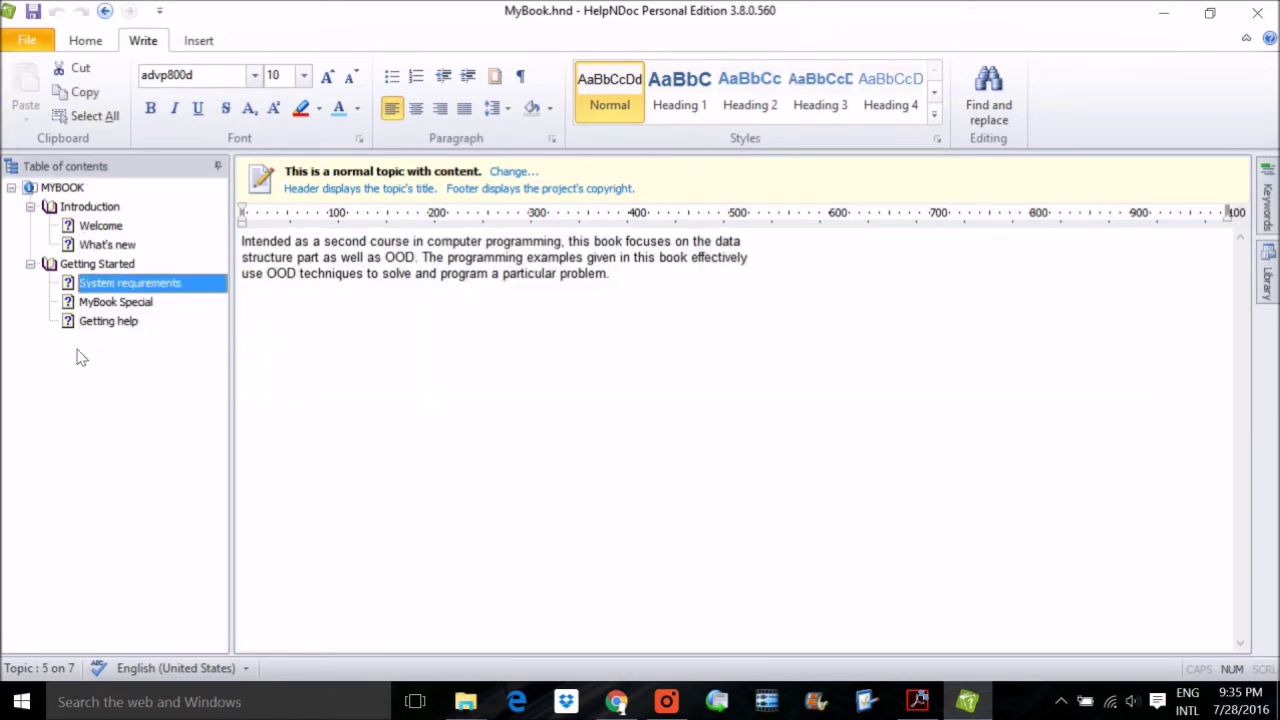
- Add a topic at the same level as Getting Started and start its title with "My"
left_click(92, 265)
right_click(90, 267)
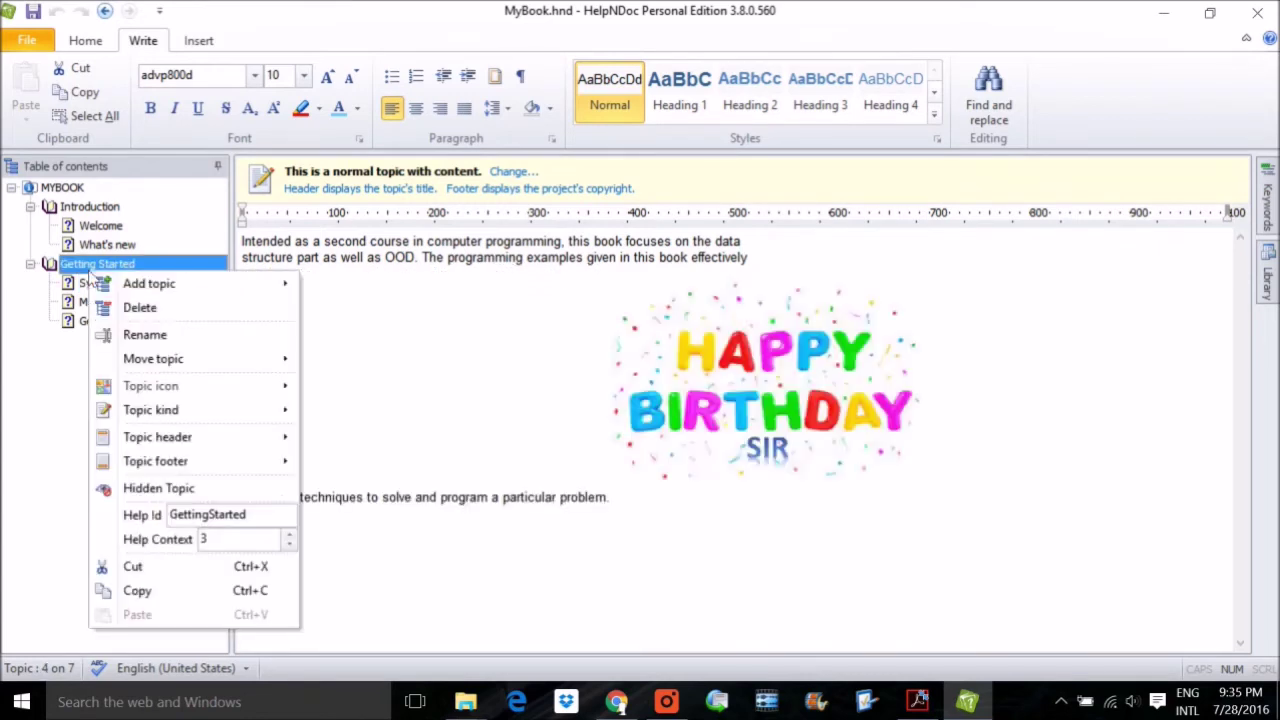
mouse_move(152, 288)
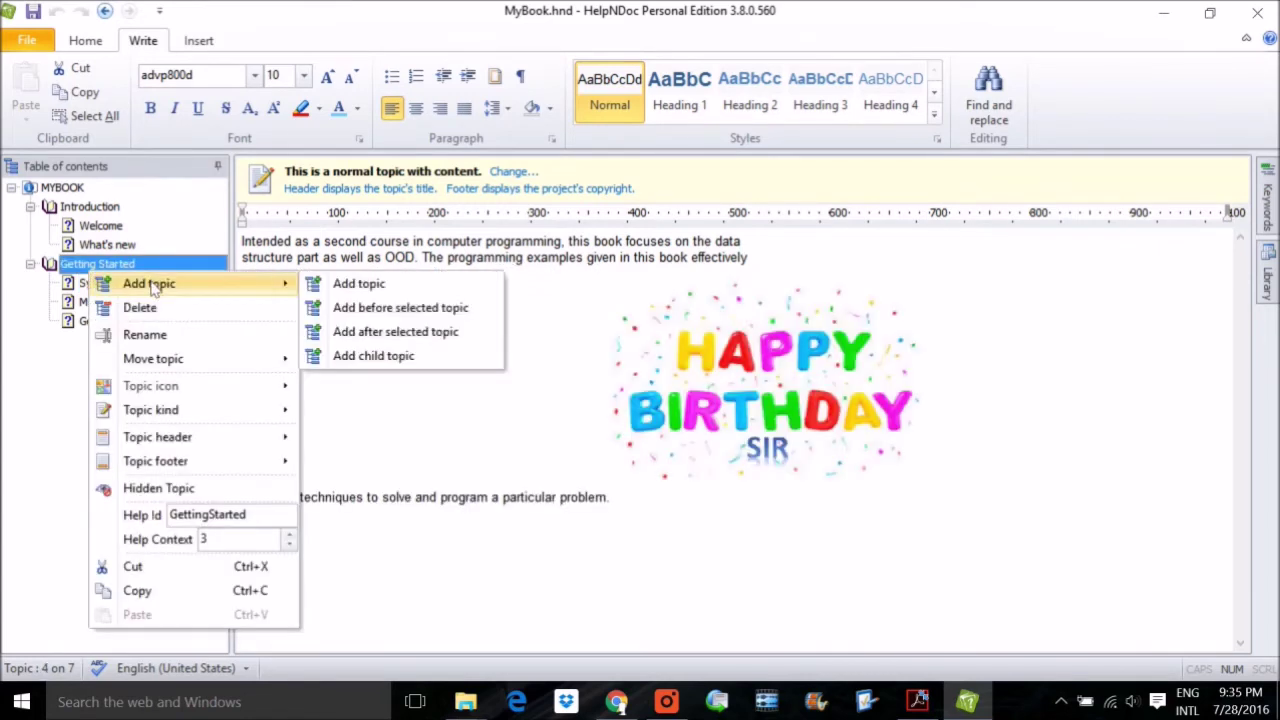
left_click(392, 289)
type("My")
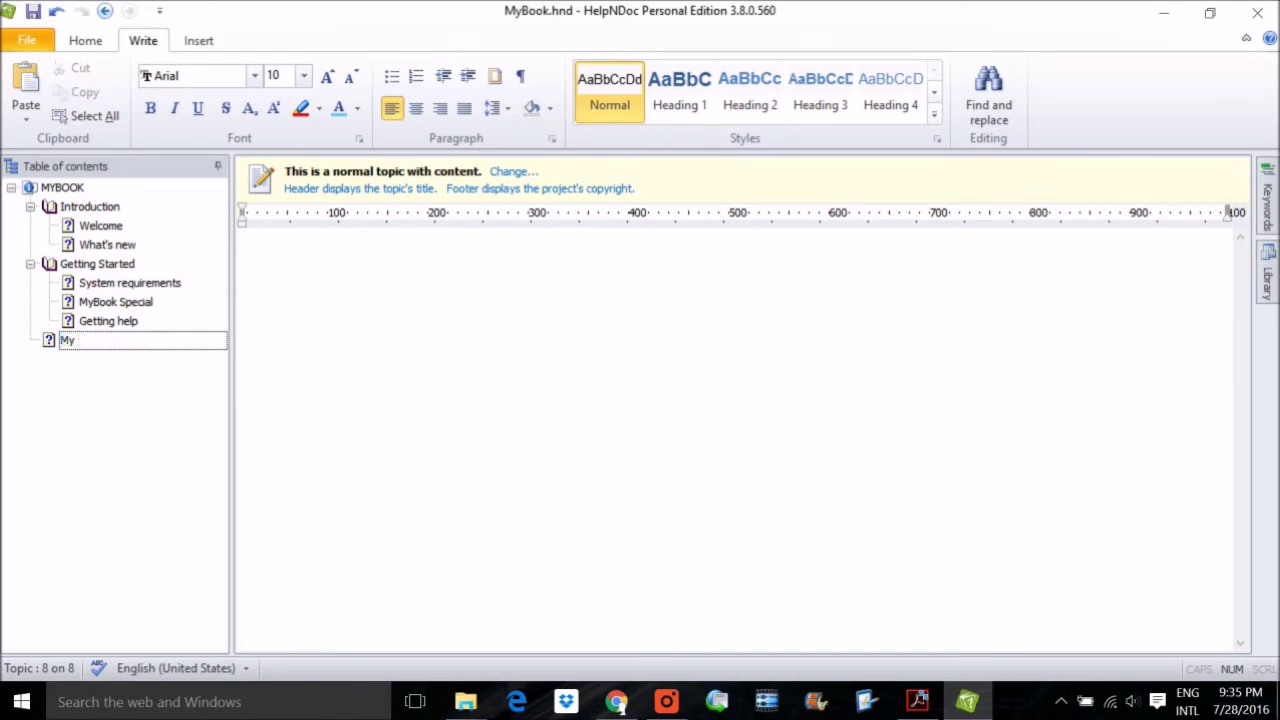